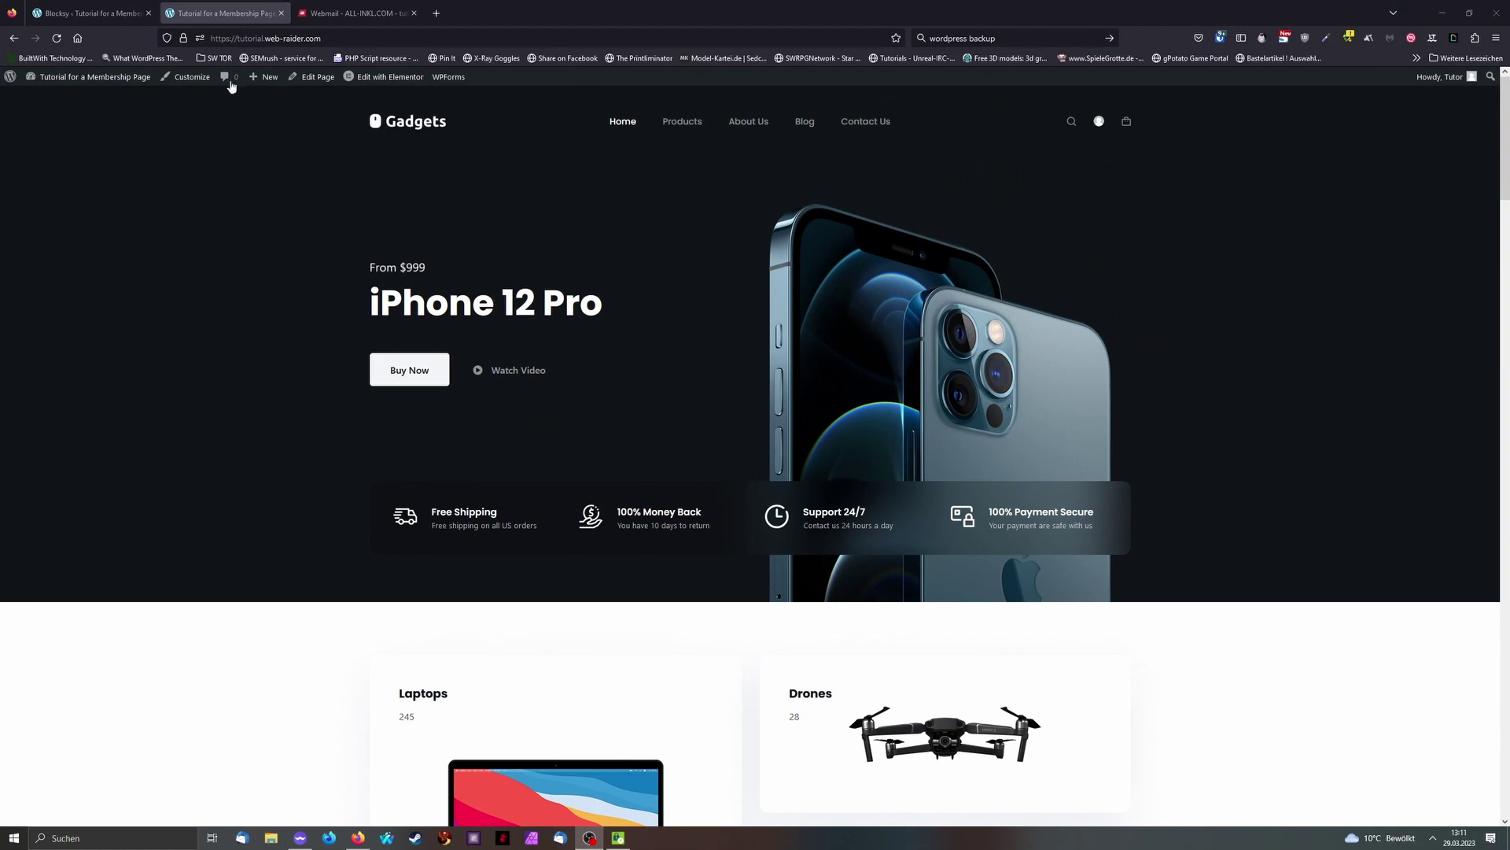
Switch to the Blocksy admin tab showing the 'Starter Site Imported Successfully' confirmation
left_click(91, 12)
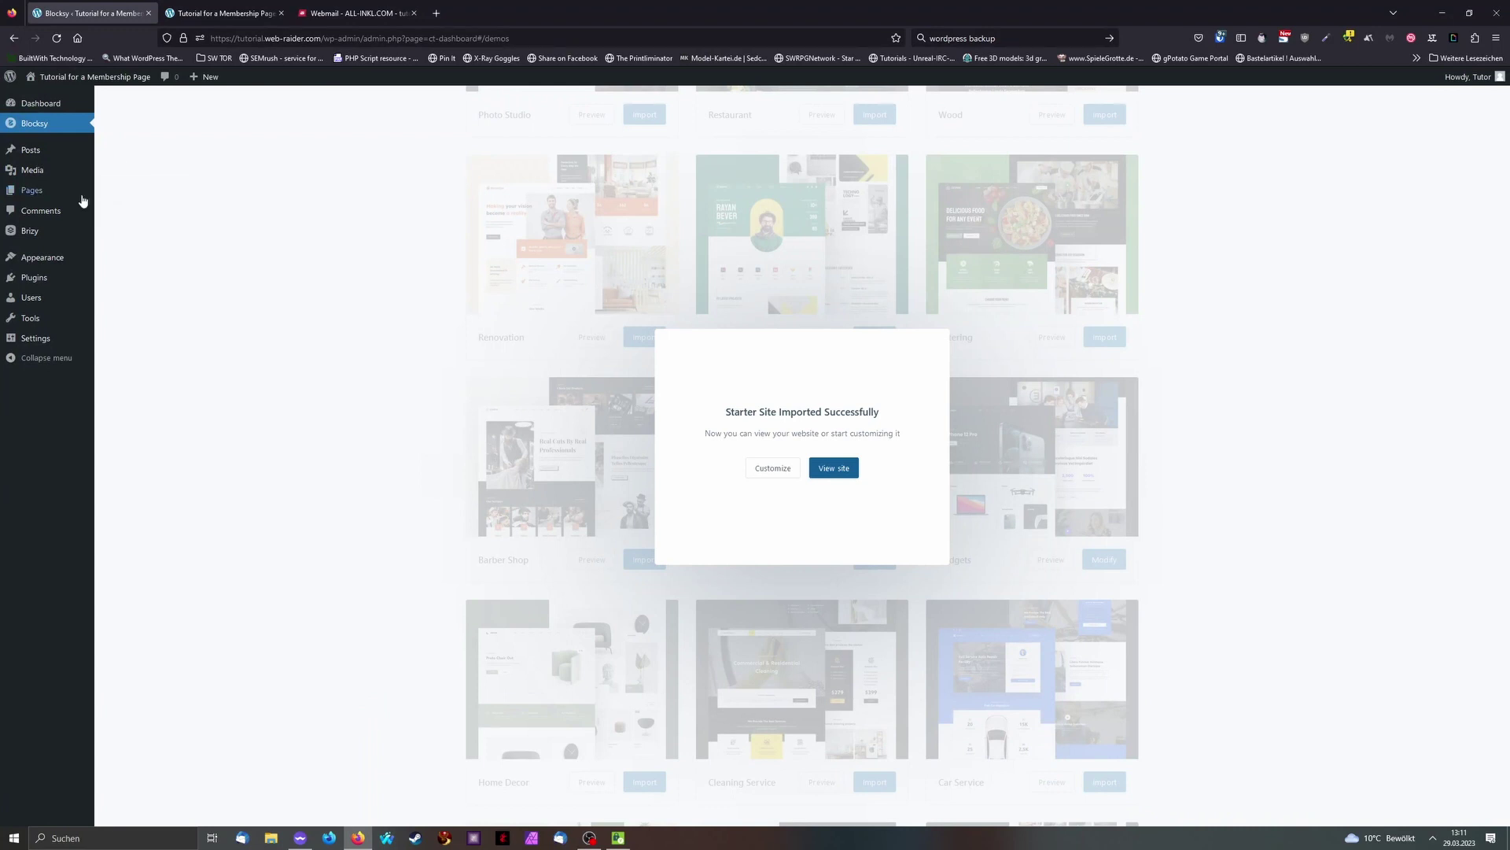
From the Plugins page, run 'Update WooCommerce Database' from the notice banner
left_click(49, 281)
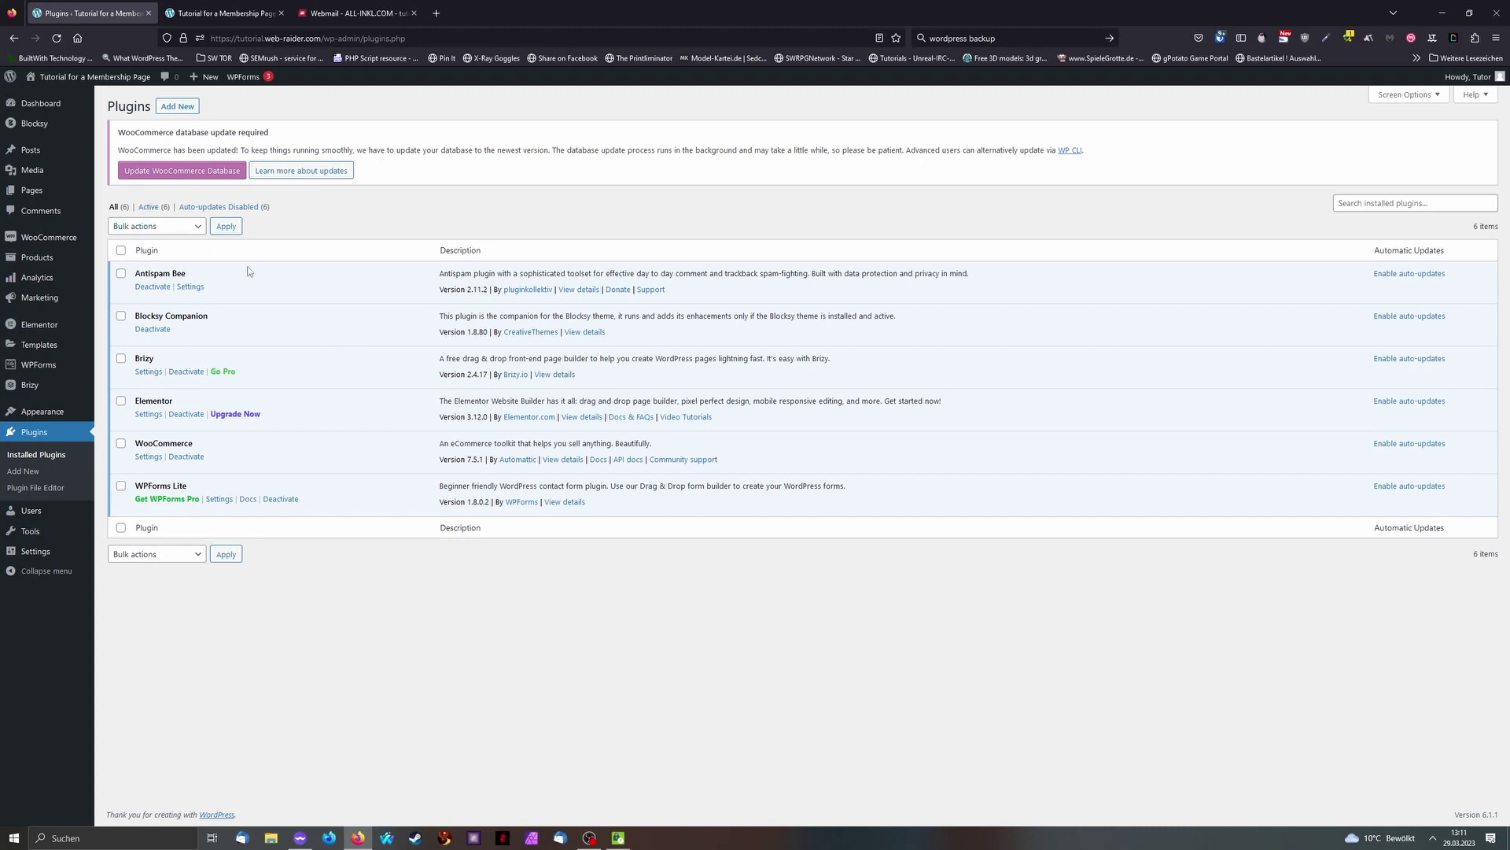
left_click(197, 178)
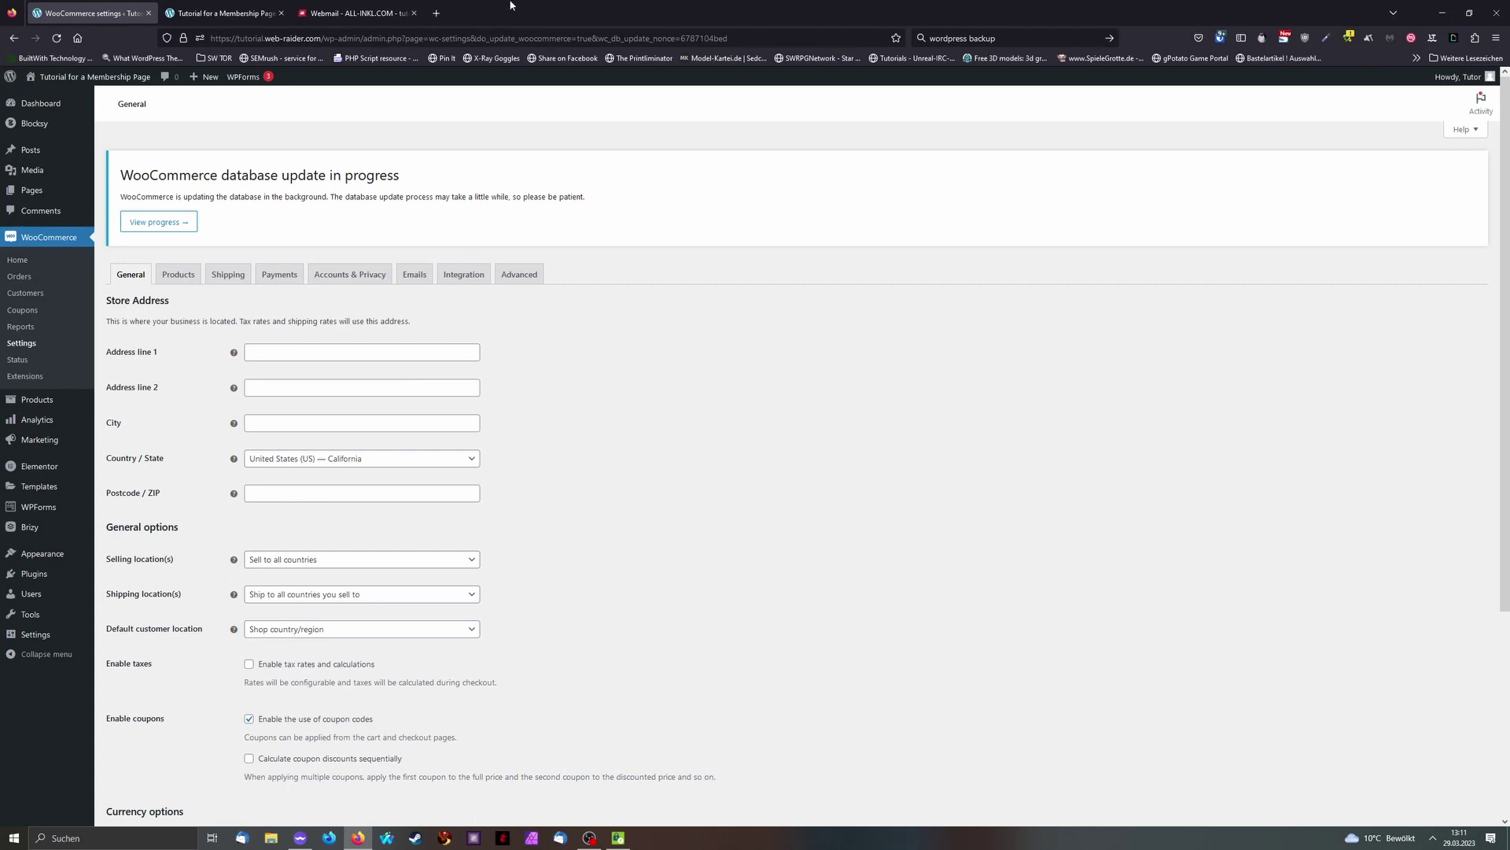
Load backblaze.com in a new Firefox tab by entering 'backbl' in the address bar
left_click(436, 14)
left_click(438, 36)
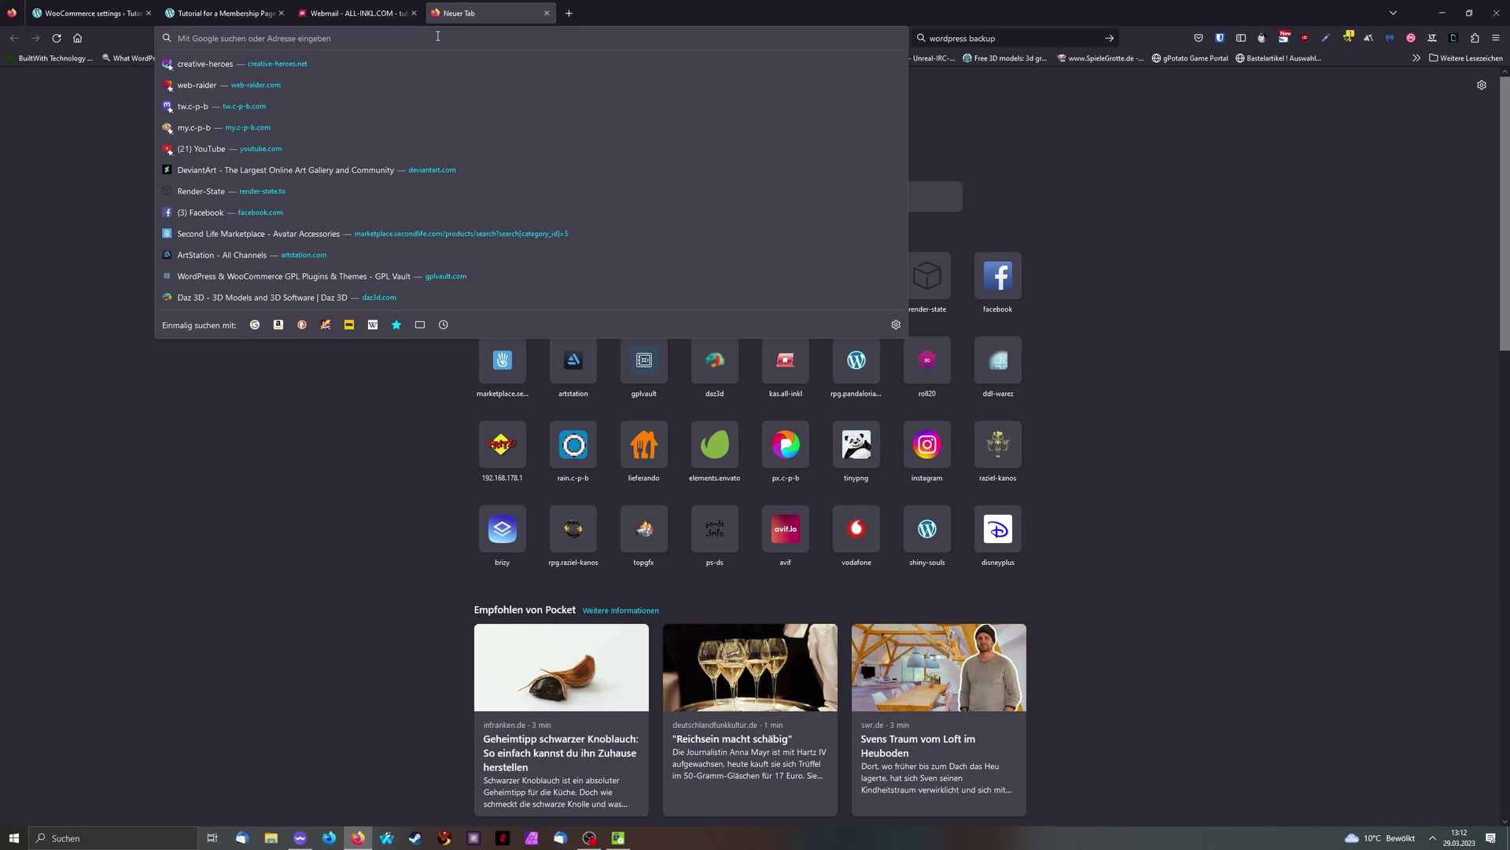
type("backblaze.com/")
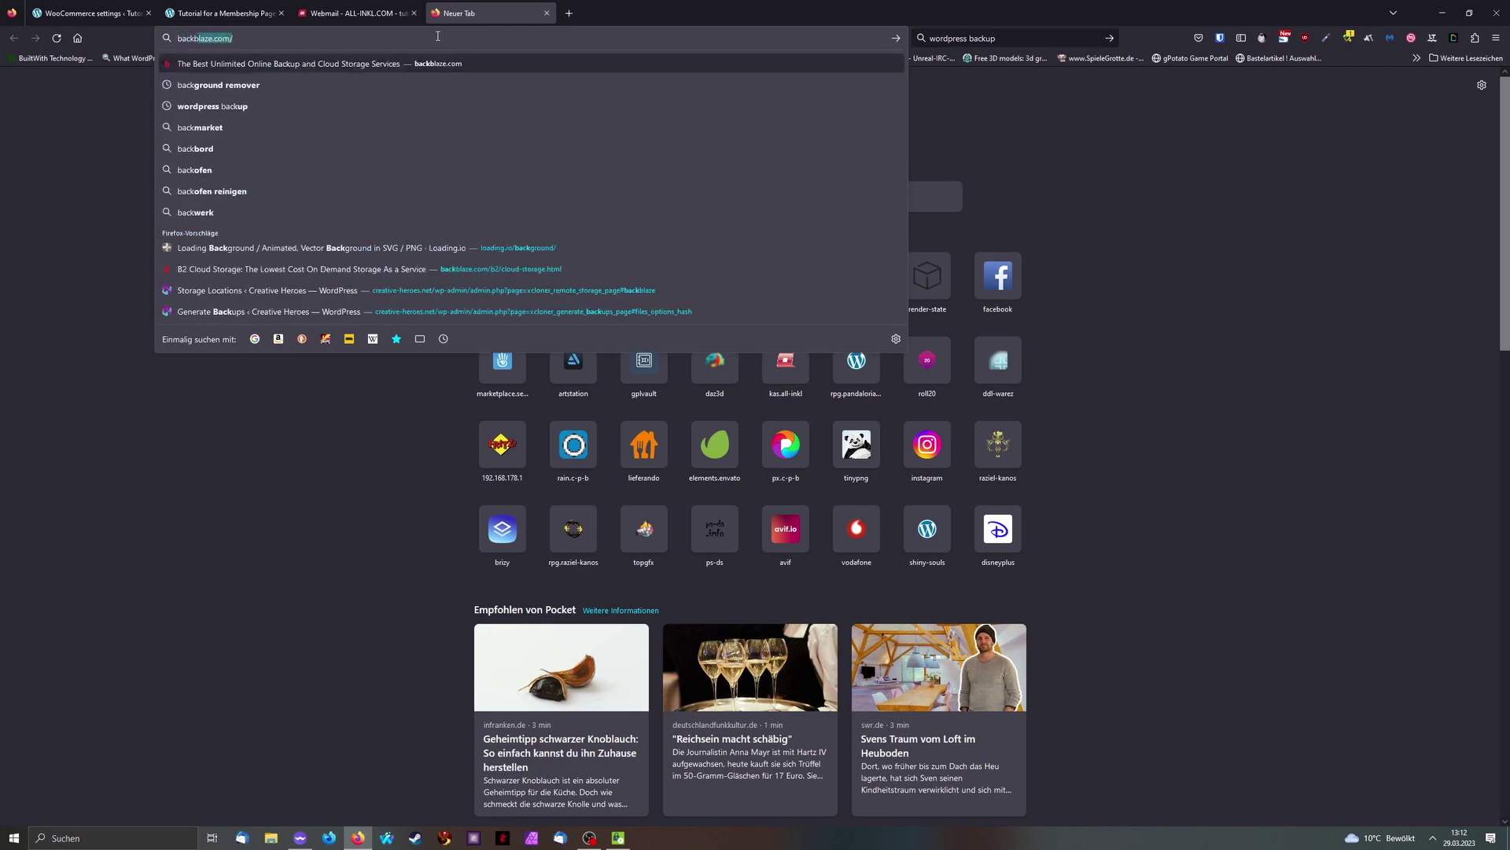
key("Return")
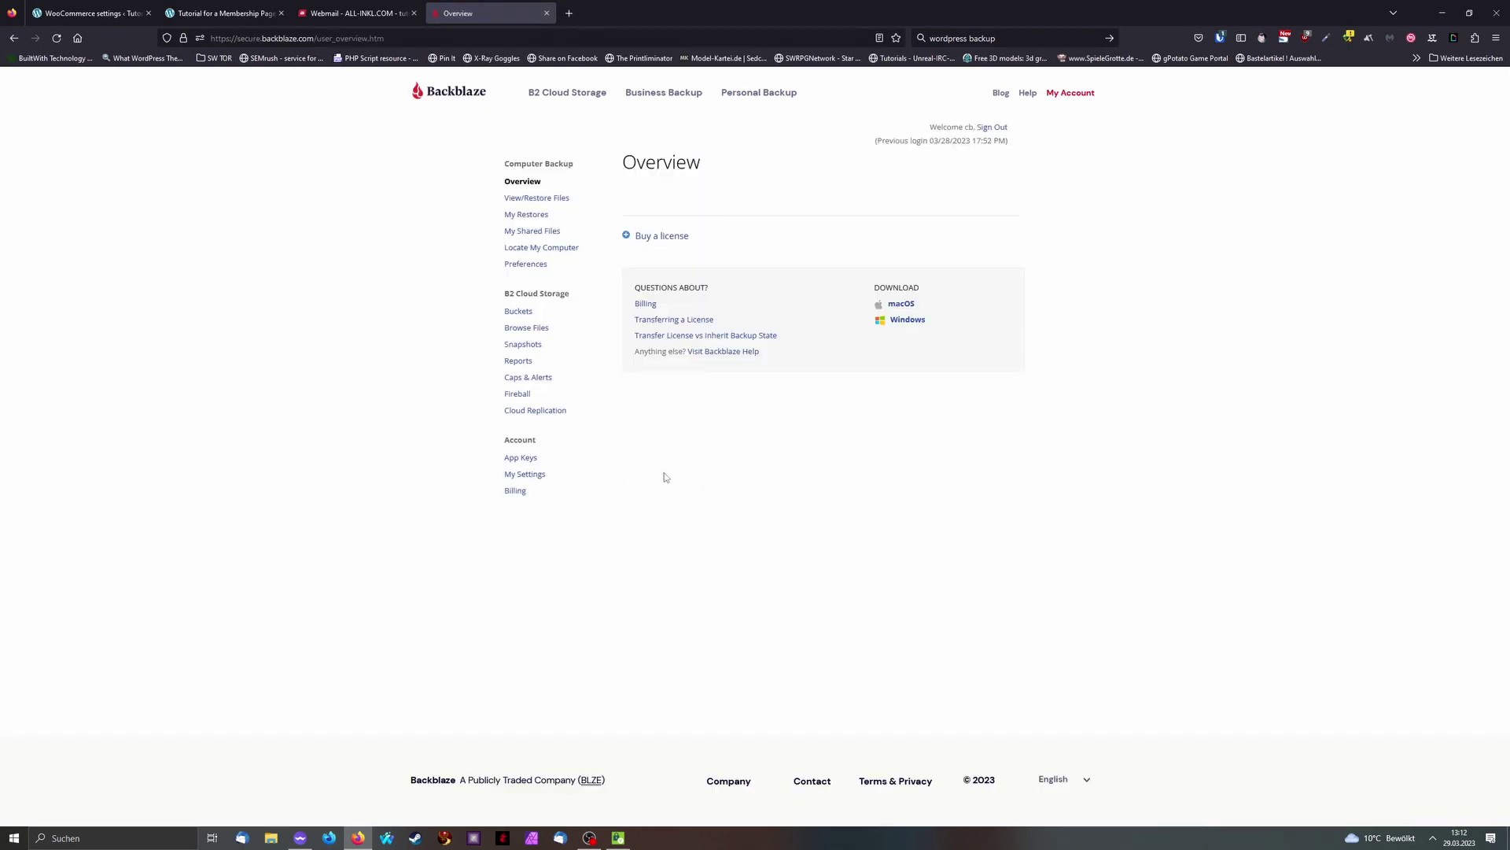
Leave the Buckets sign-in page for the Backblaze homepage and highlight the $7/month backup price
left_click(520, 311)
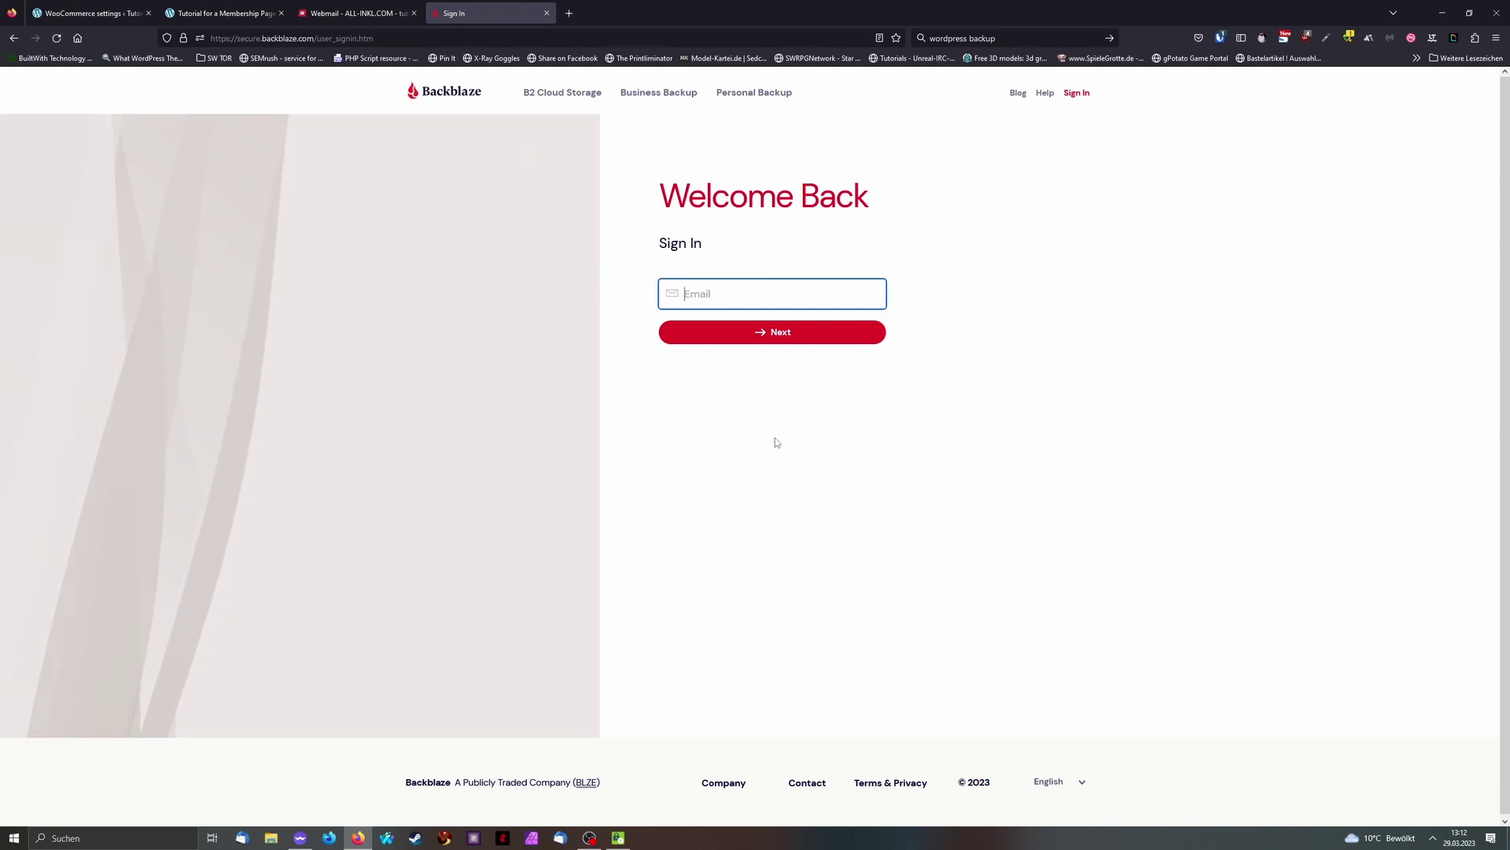
left_click(443, 91)
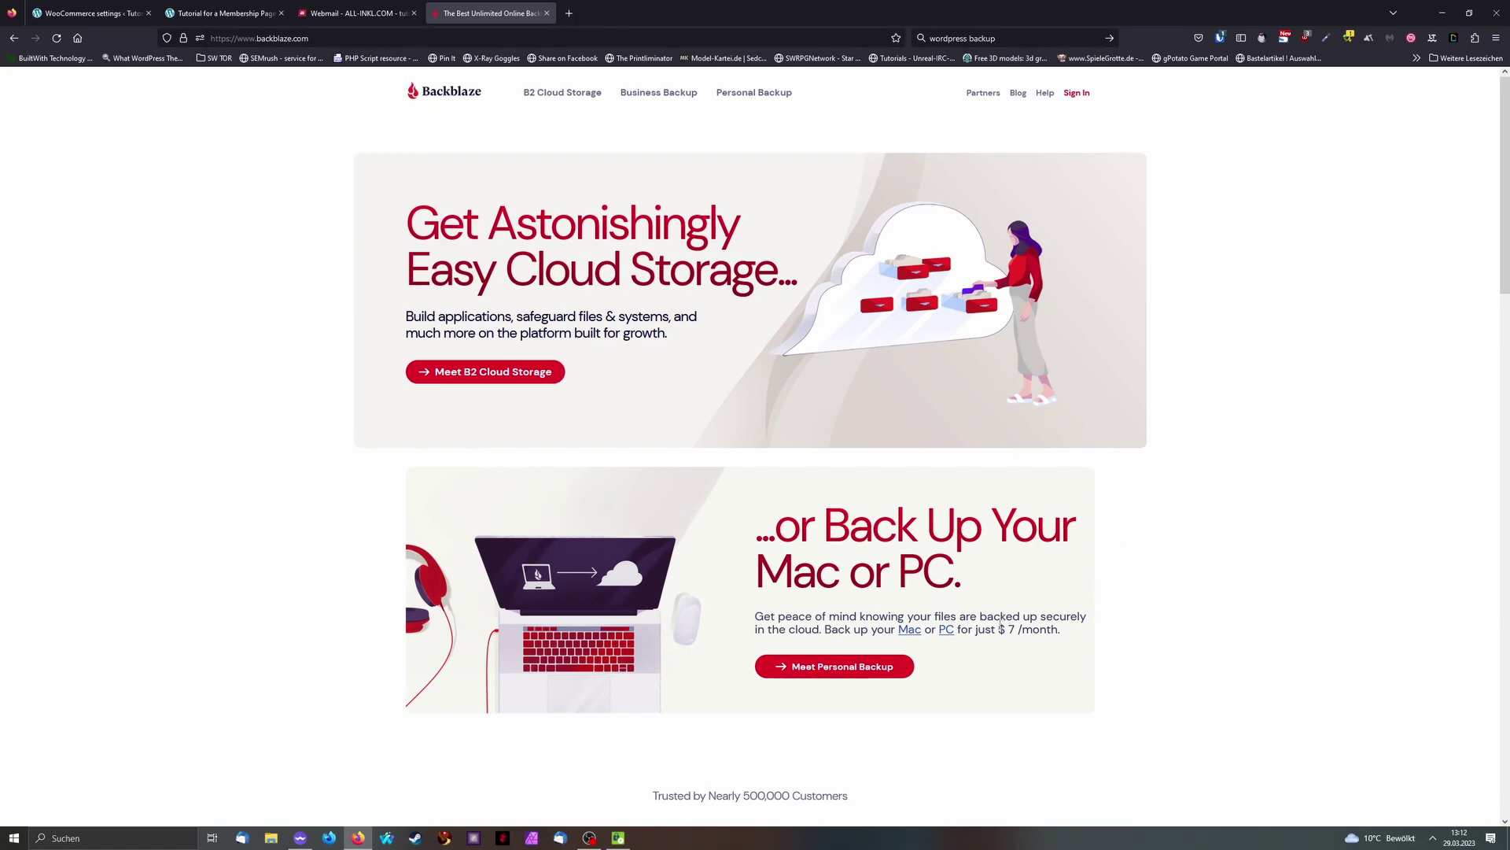
left_click_drag(998, 629, 1067, 636)
Open the B2 Cloud Storage sign-up form and paste in the webmail account's email address
left_click(484, 376)
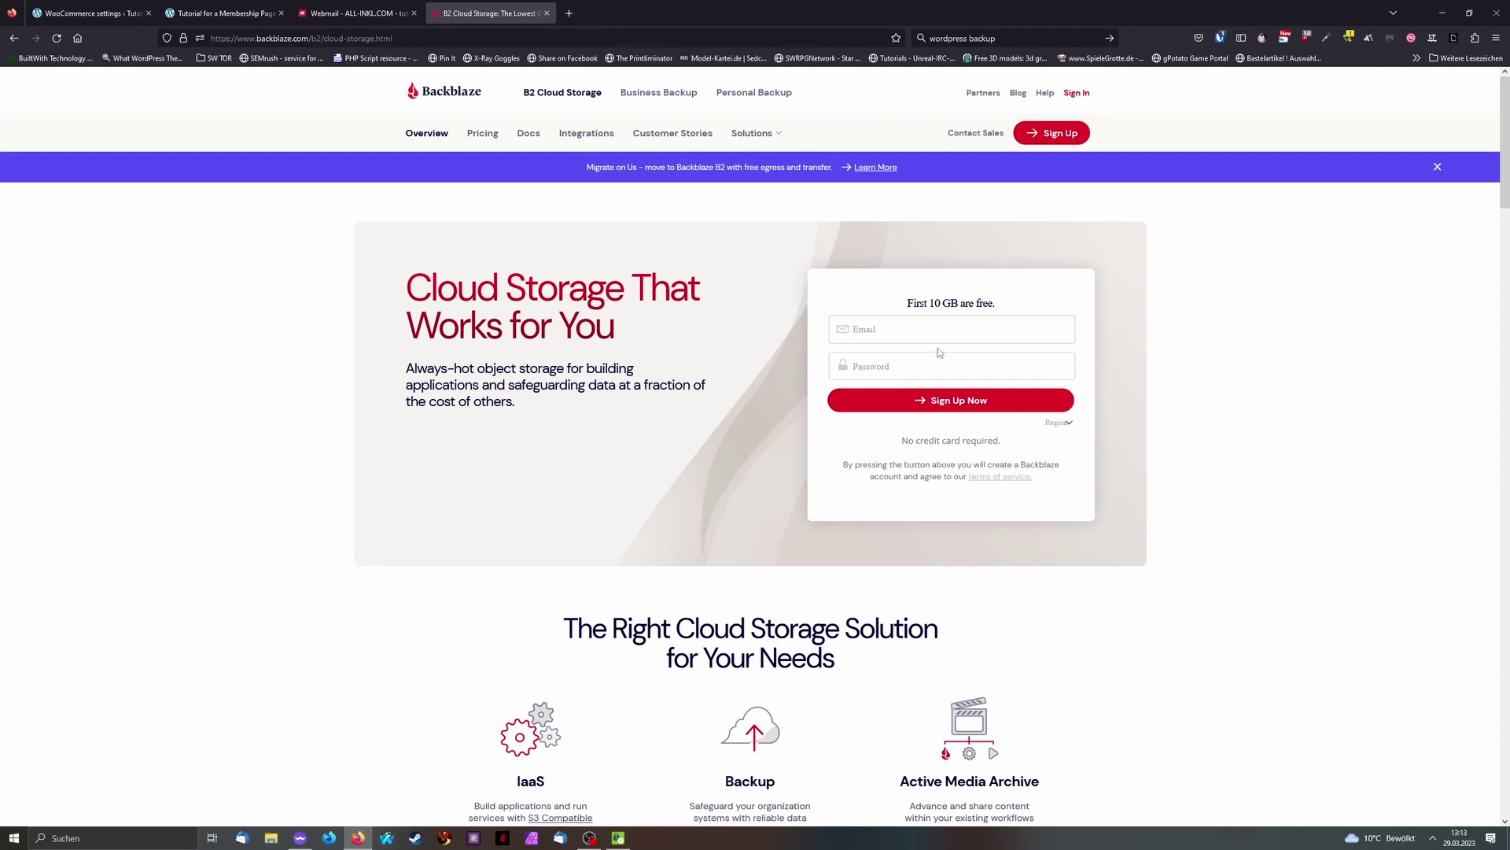
left_click(887, 330)
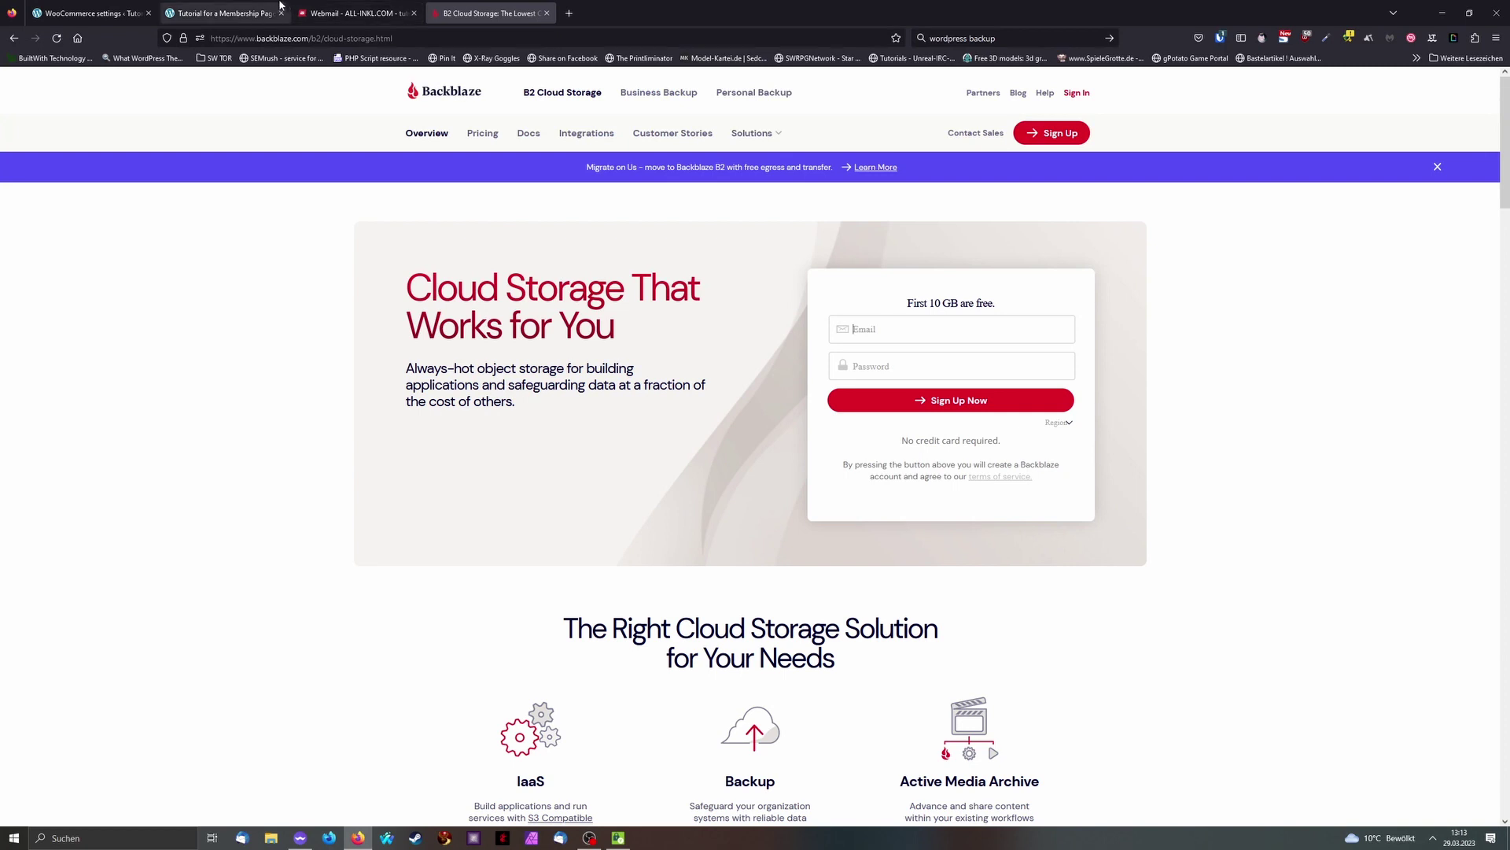
left_click(355, 13)
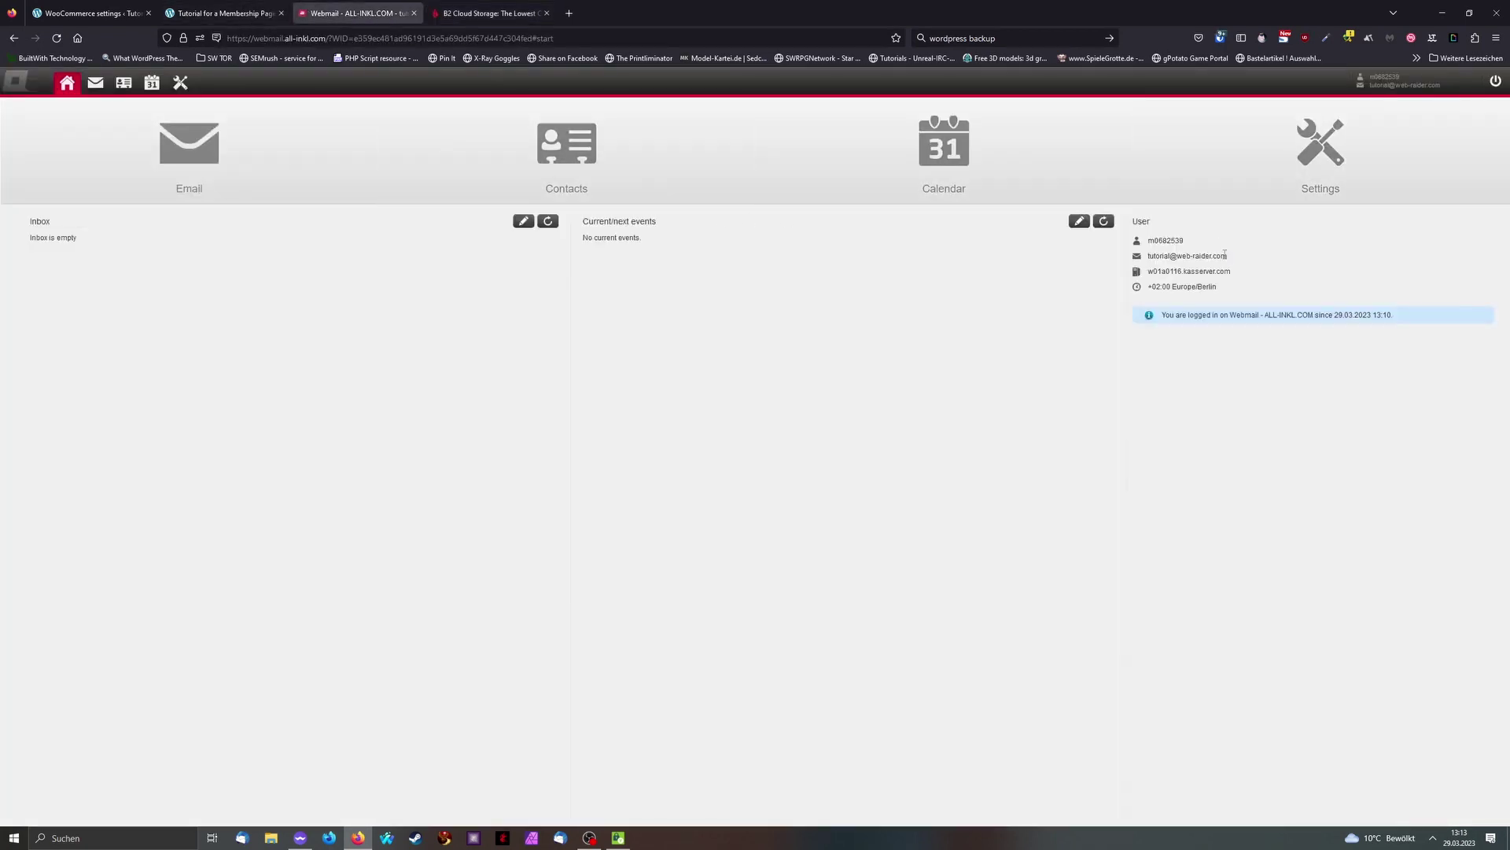
left_click_drag(1229, 256, 1147, 256)
key("ctrl+c")
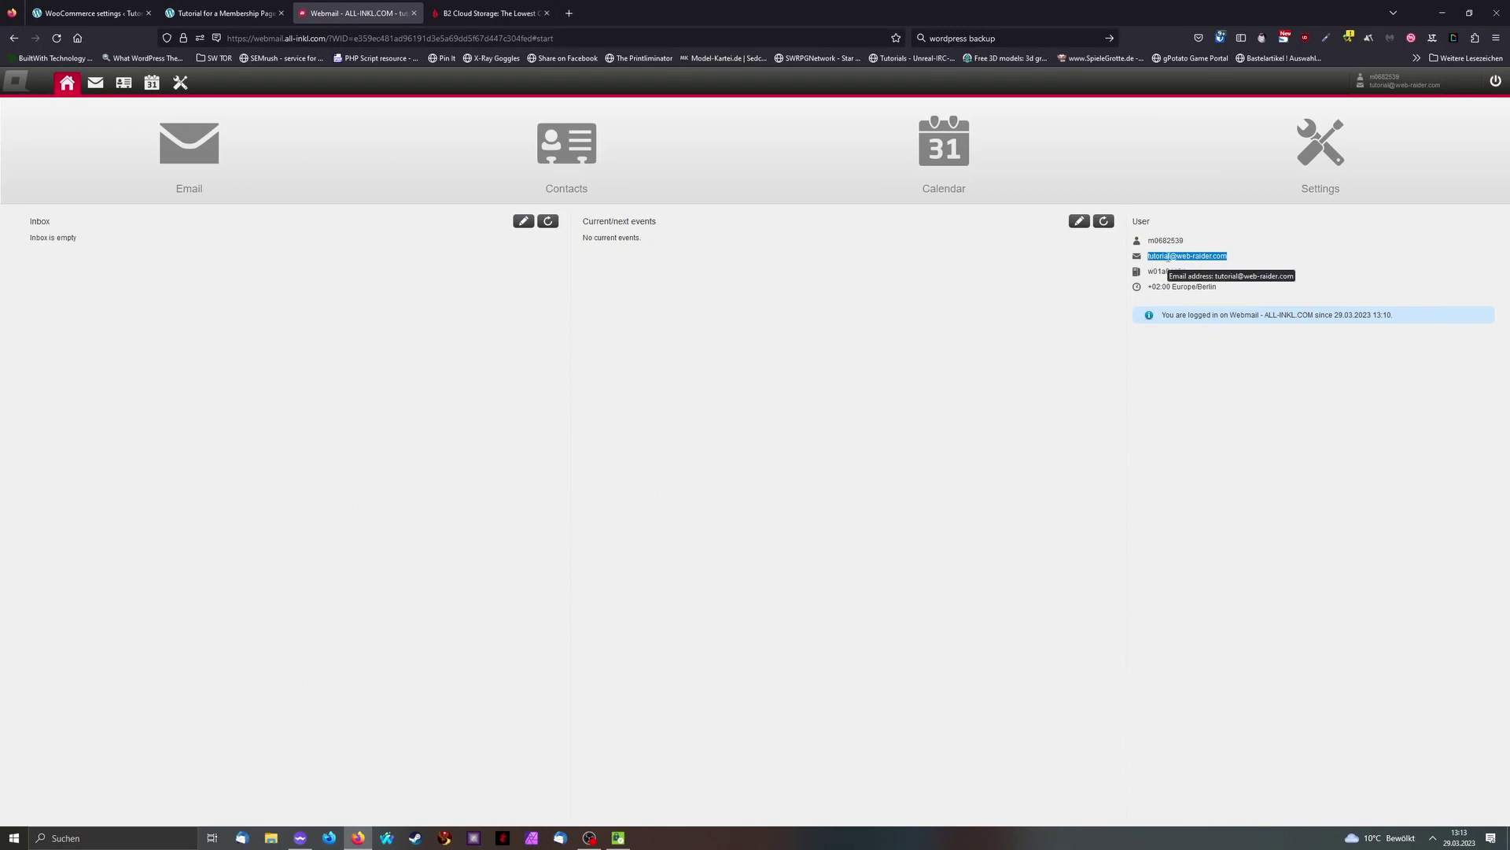
left_click(480, 13)
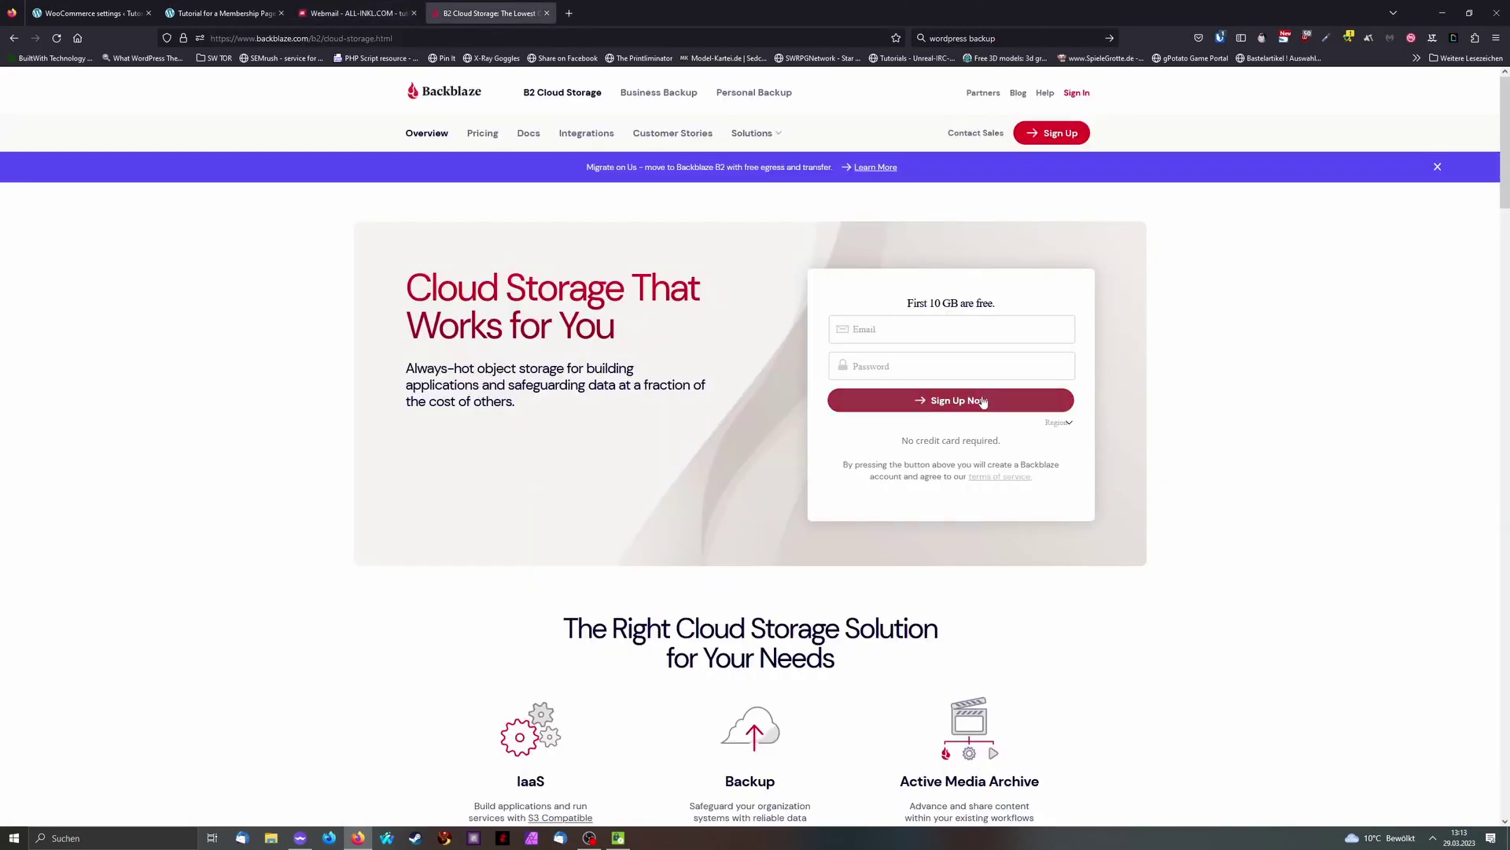
left_click(854, 337)
key("ctrl+v")
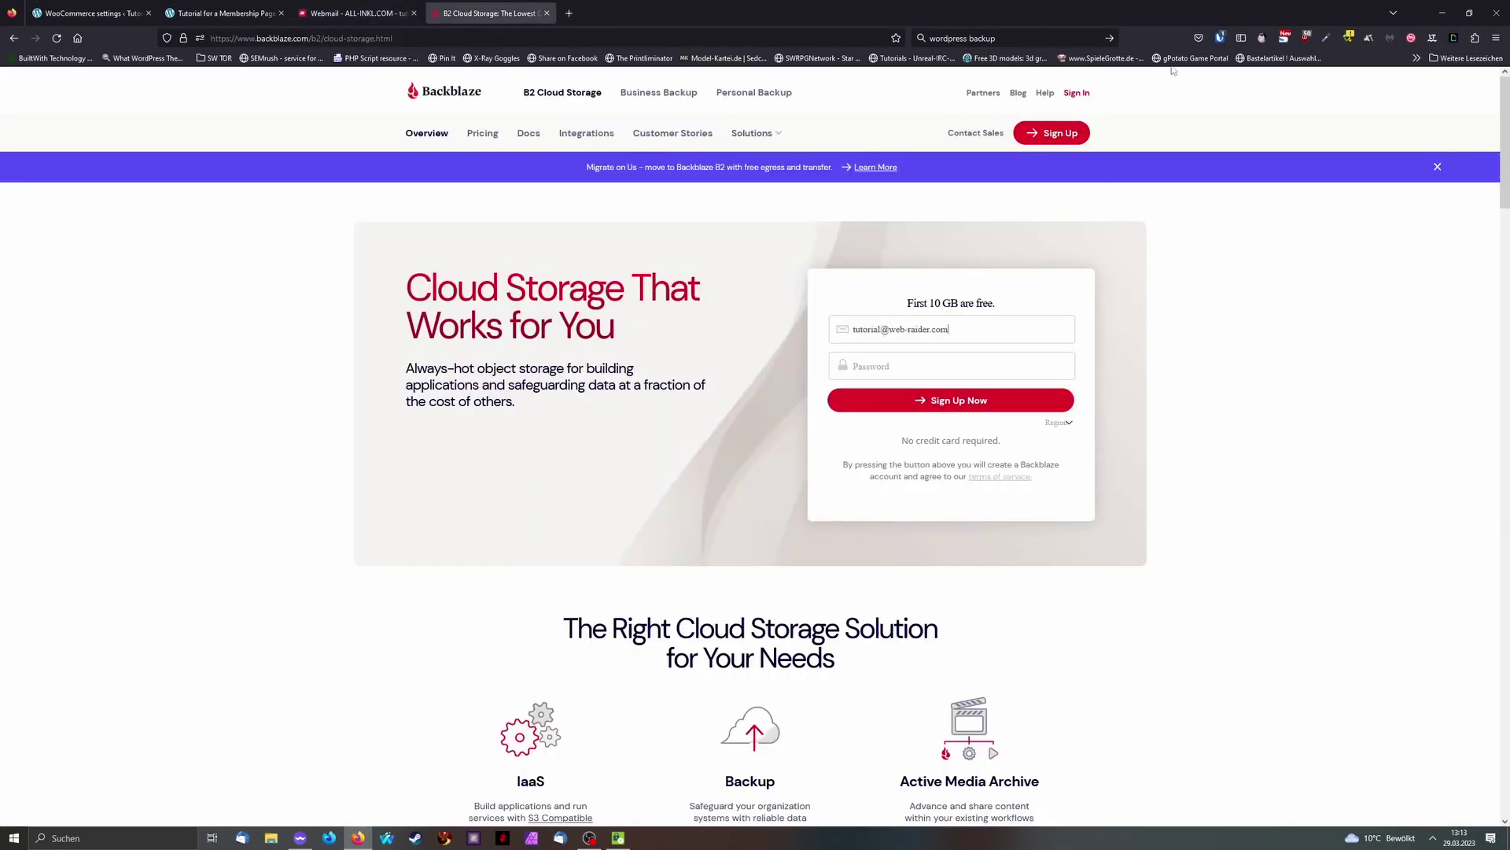
Generate a password in the password manager, paste it in, and submit the sign-up
left_click(1220, 38)
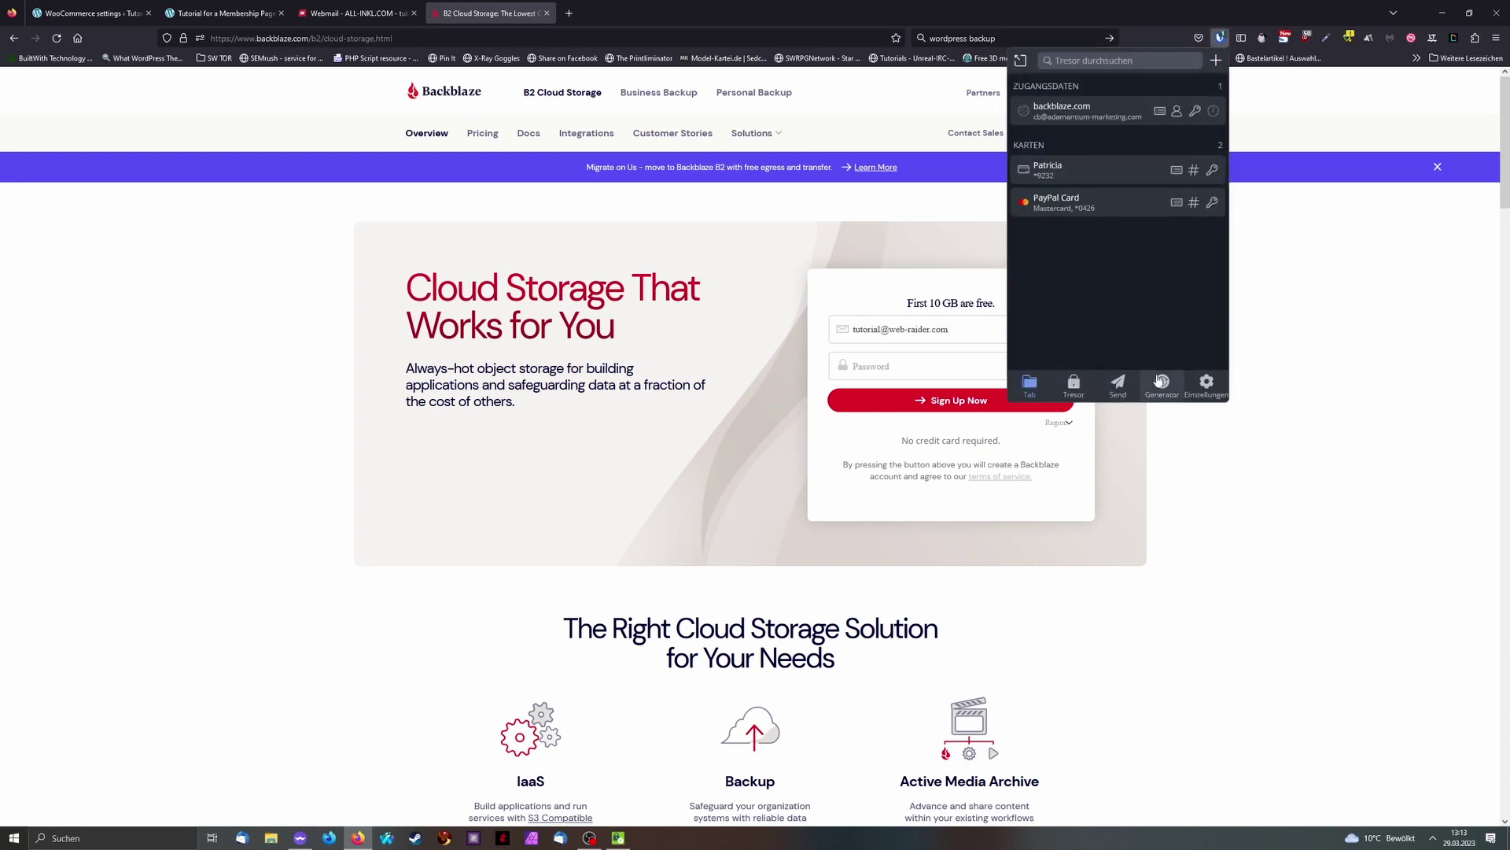
left_click(1162, 385)
left_click(1178, 108)
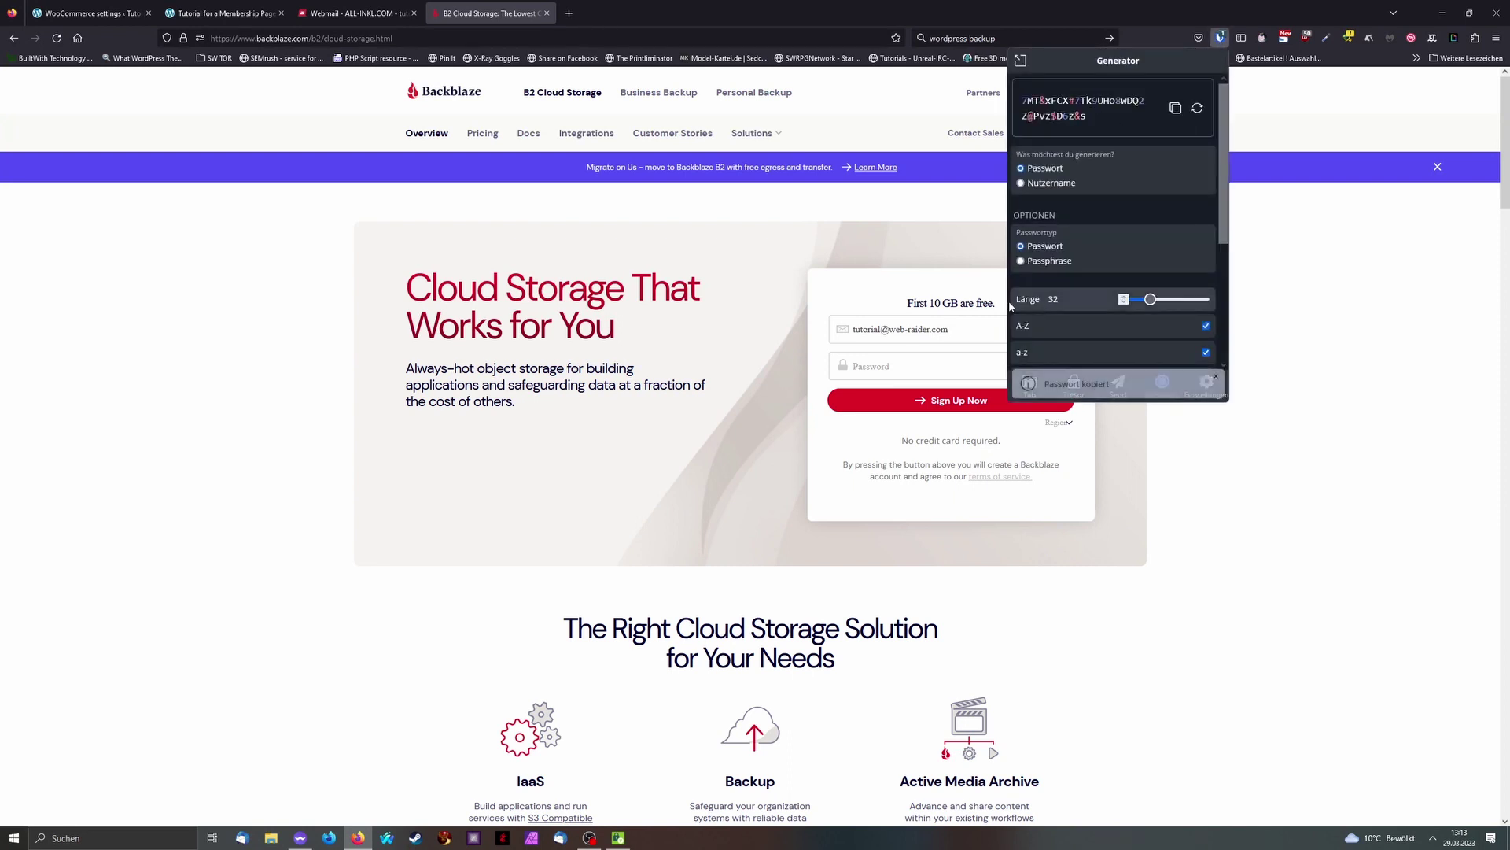
left_click(928, 366)
key("ctrl+v")
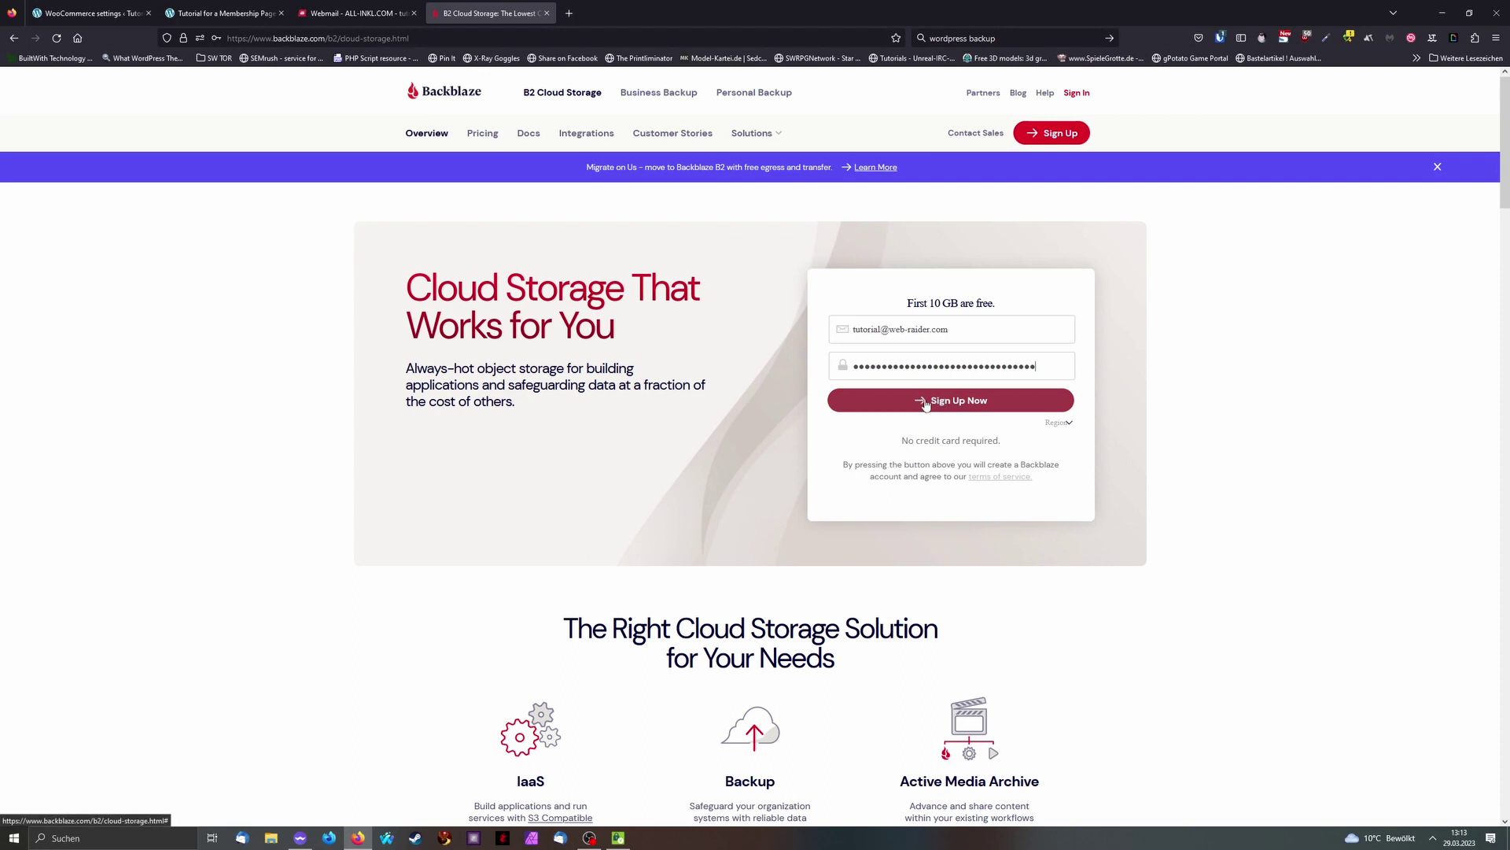
left_click(940, 401)
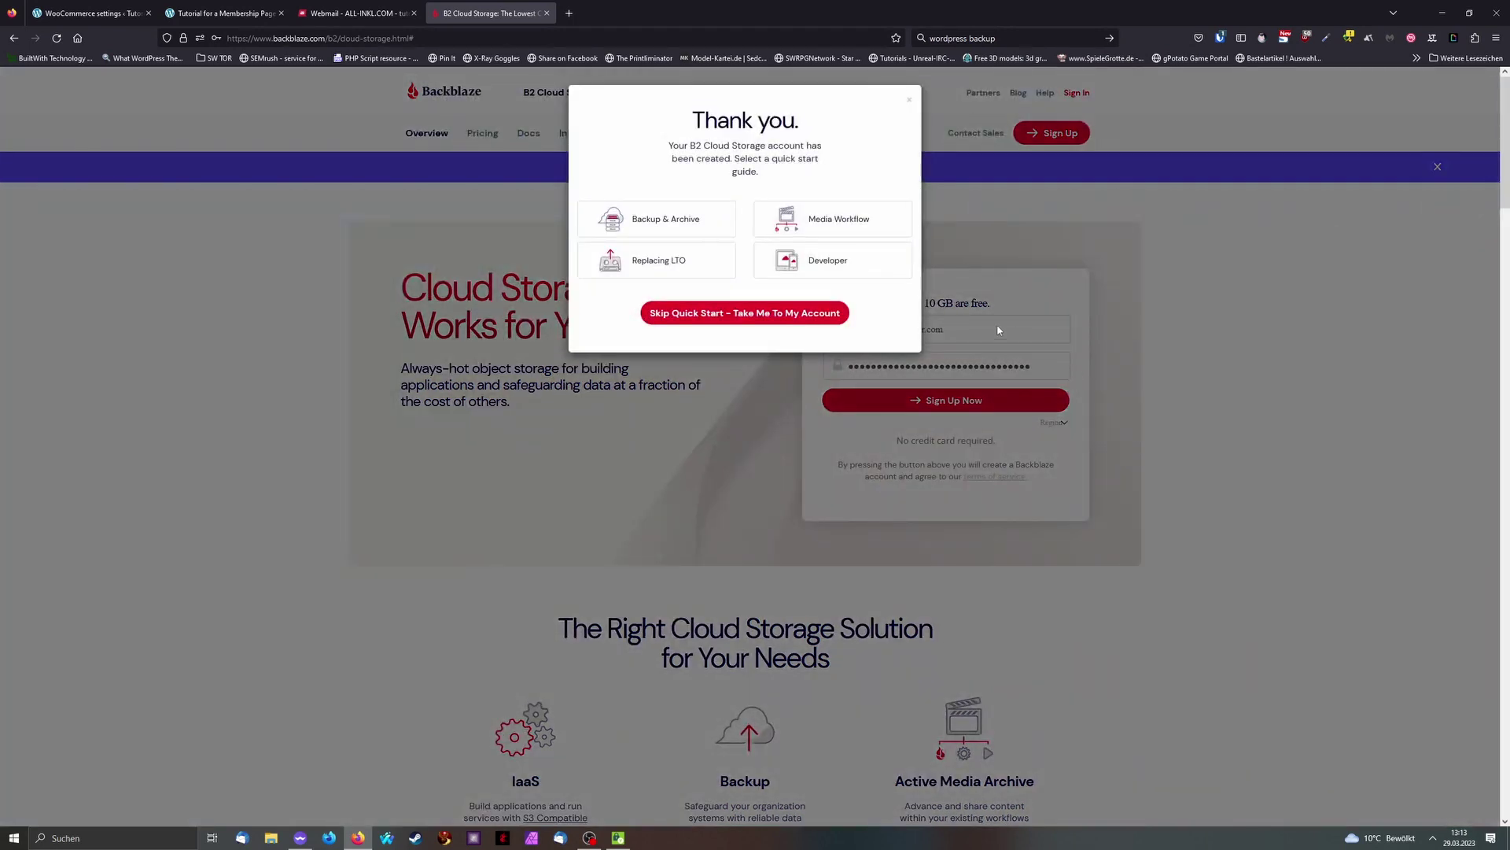
Choose the Backup & Archive quick start and sign in with the new account's password
left_click(678, 229)
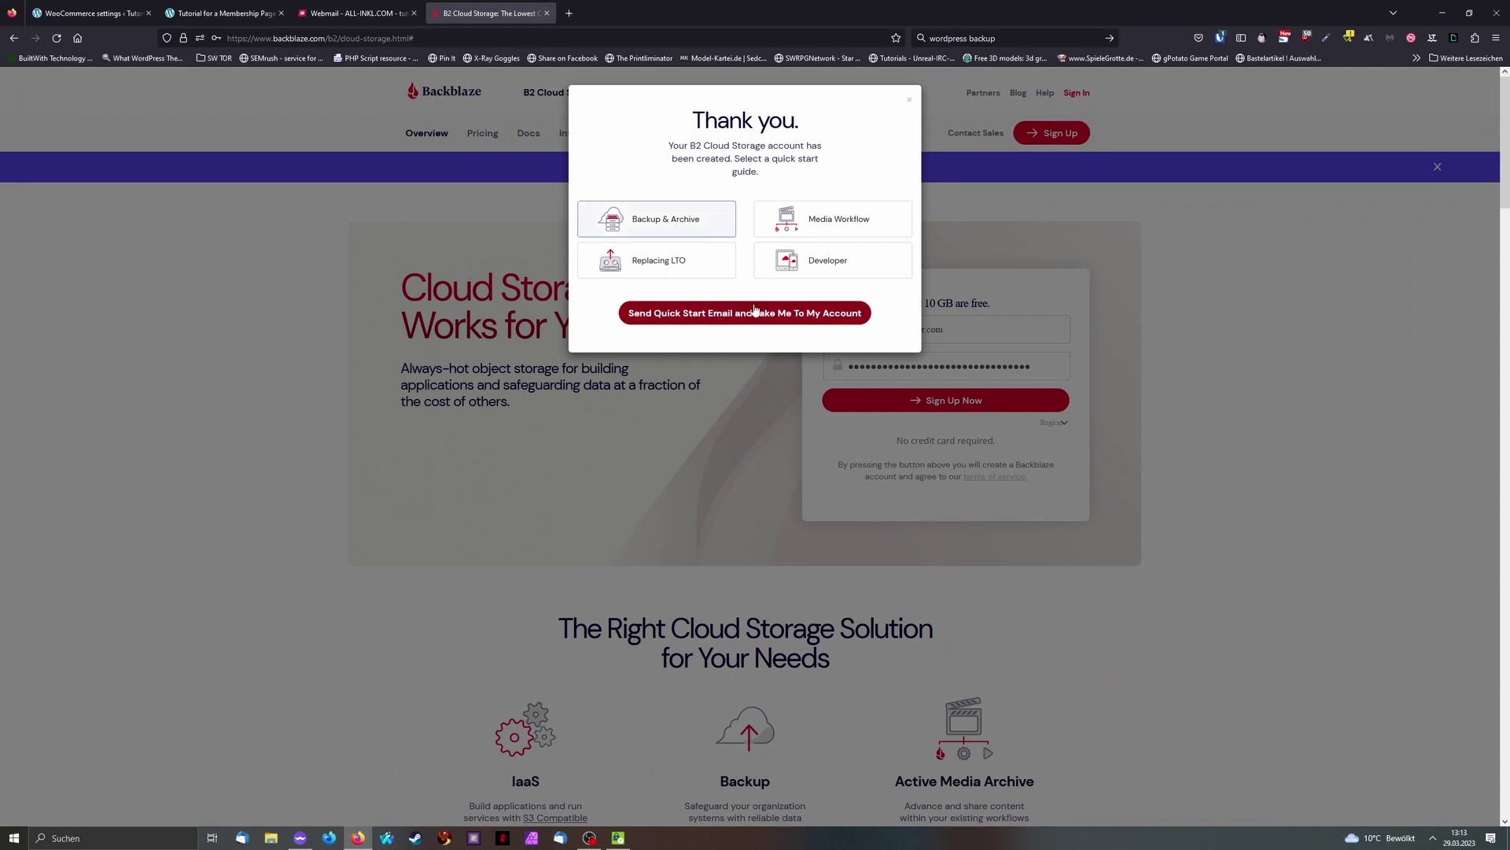
left_click(754, 313)
key("ctrl+v")
left_click(734, 350)
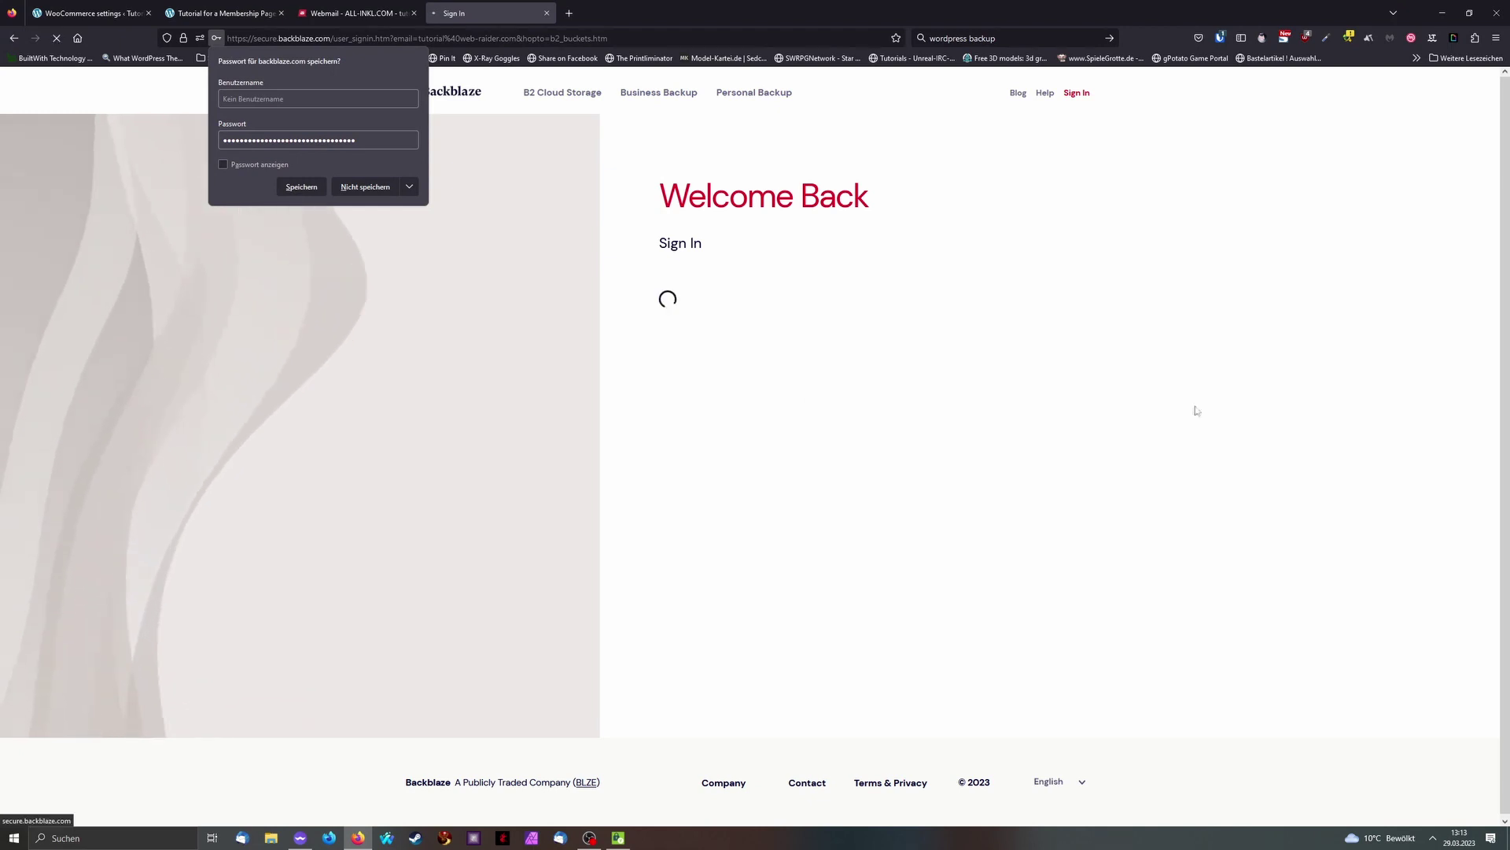
Decline Firefox's password-saving prompt and open the Create a Bucket form
left_click(373, 187)
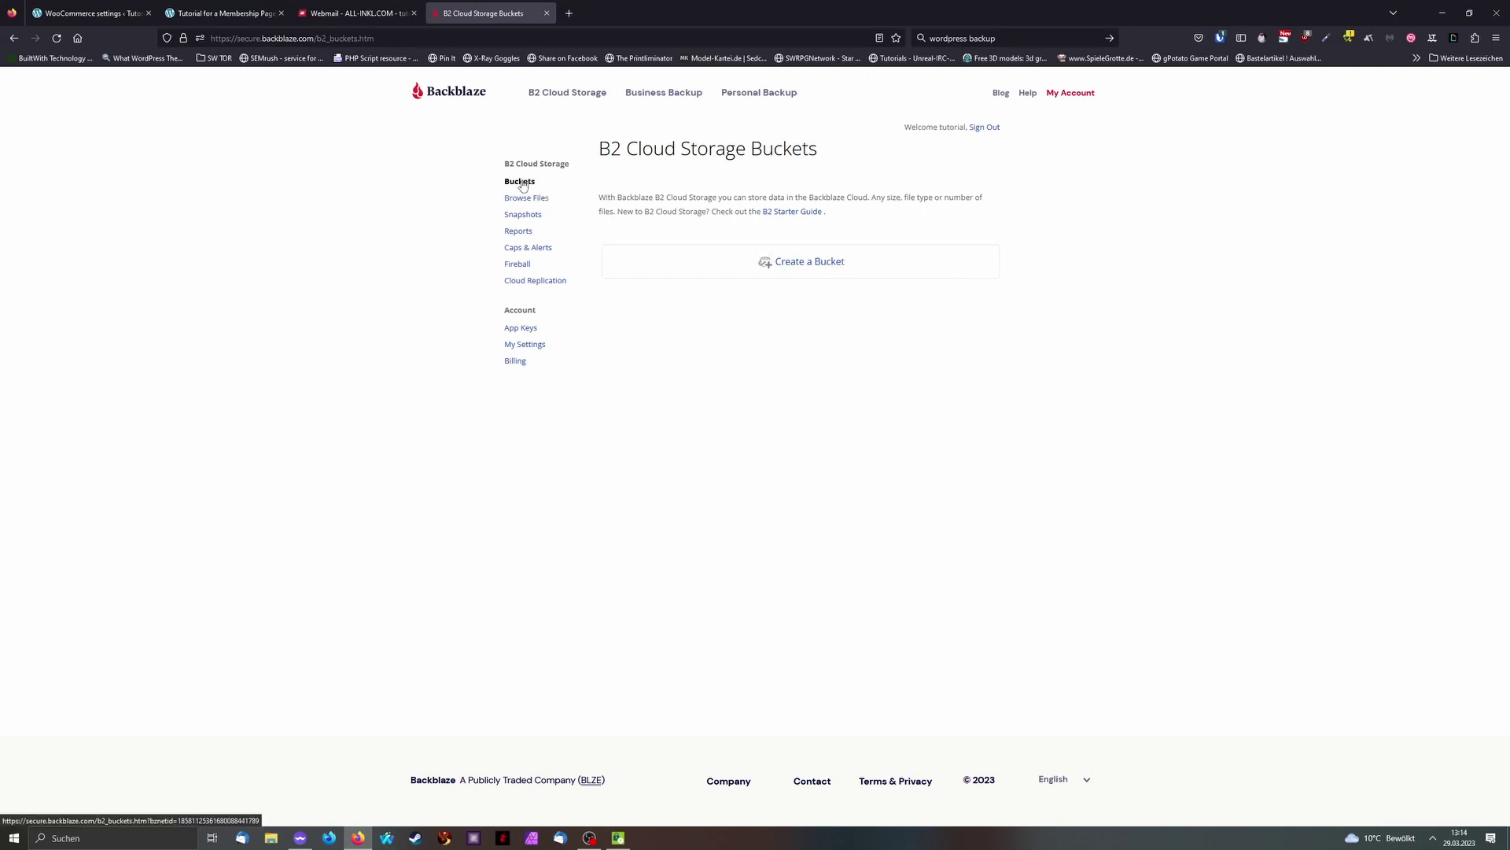
left_click(745, 273)
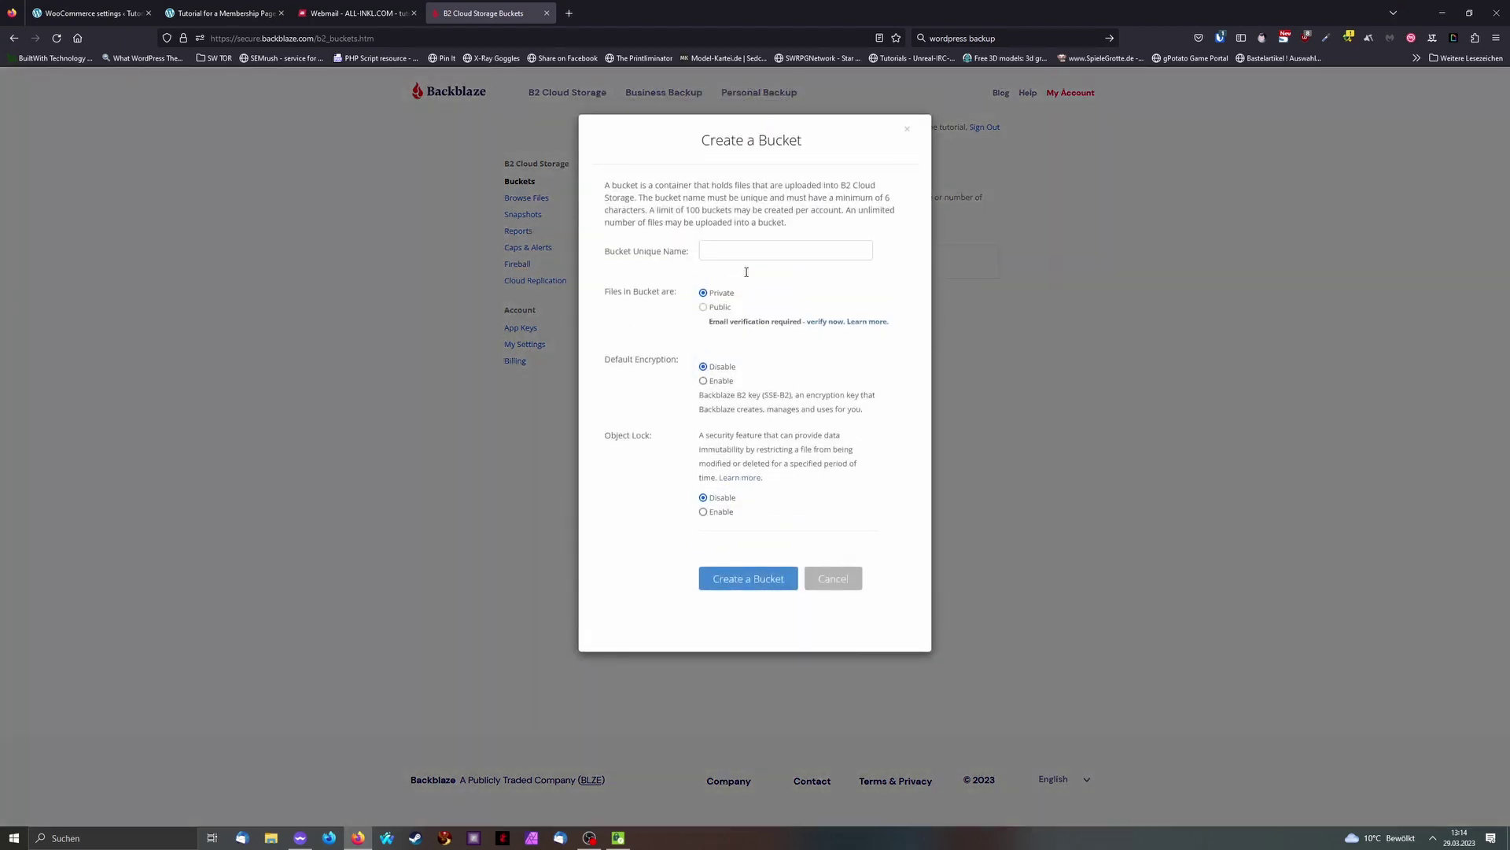
Try creating a bucket named 'WR Tutorial Backup' with default encryption enabled
left_click(734, 249)
type("WR Tutorial")
type("Backup")
left_click(703, 381)
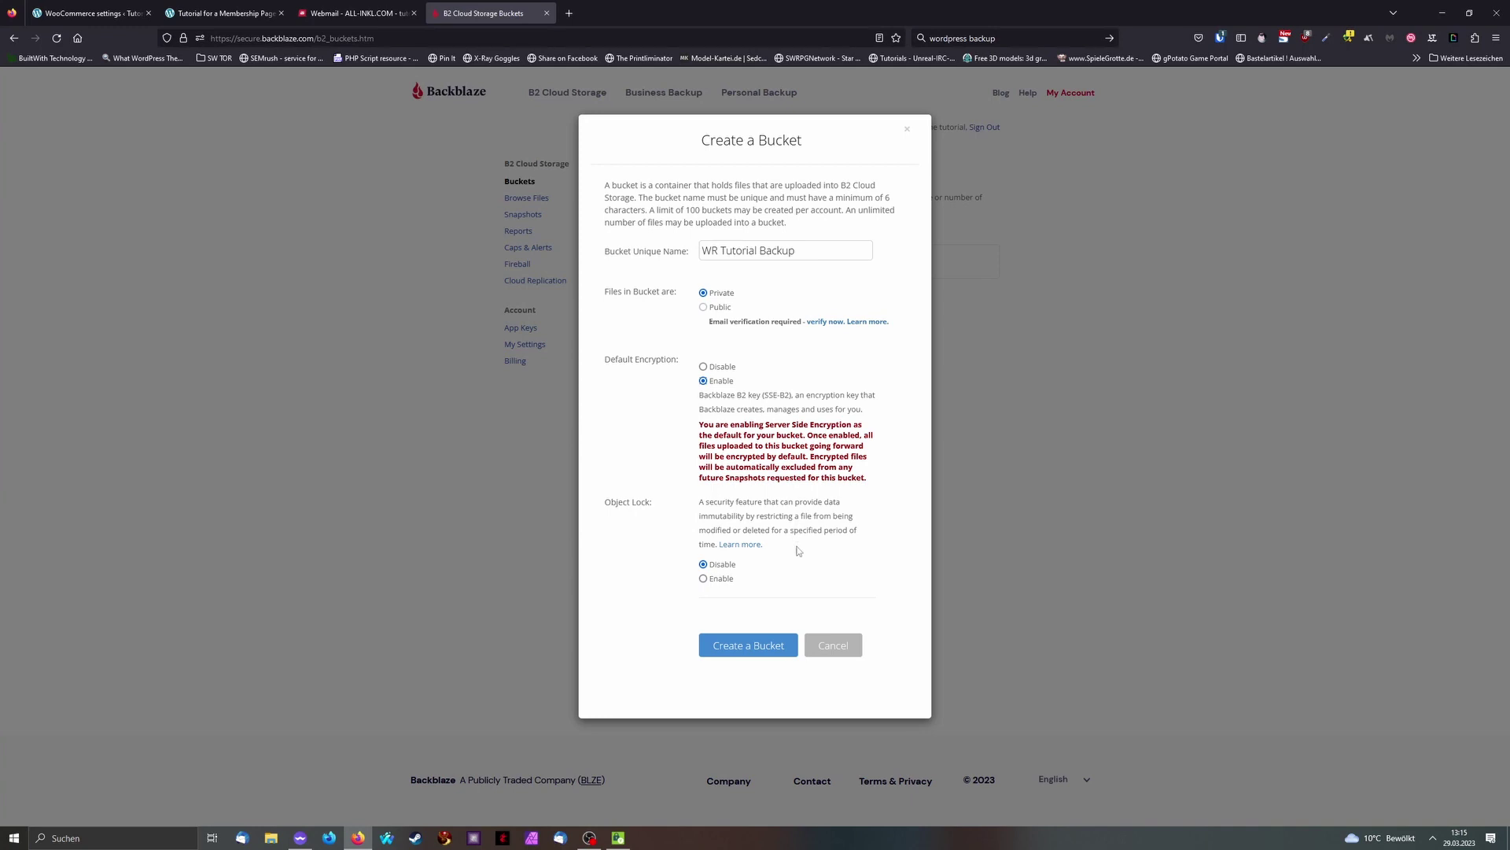
left_click(739, 651)
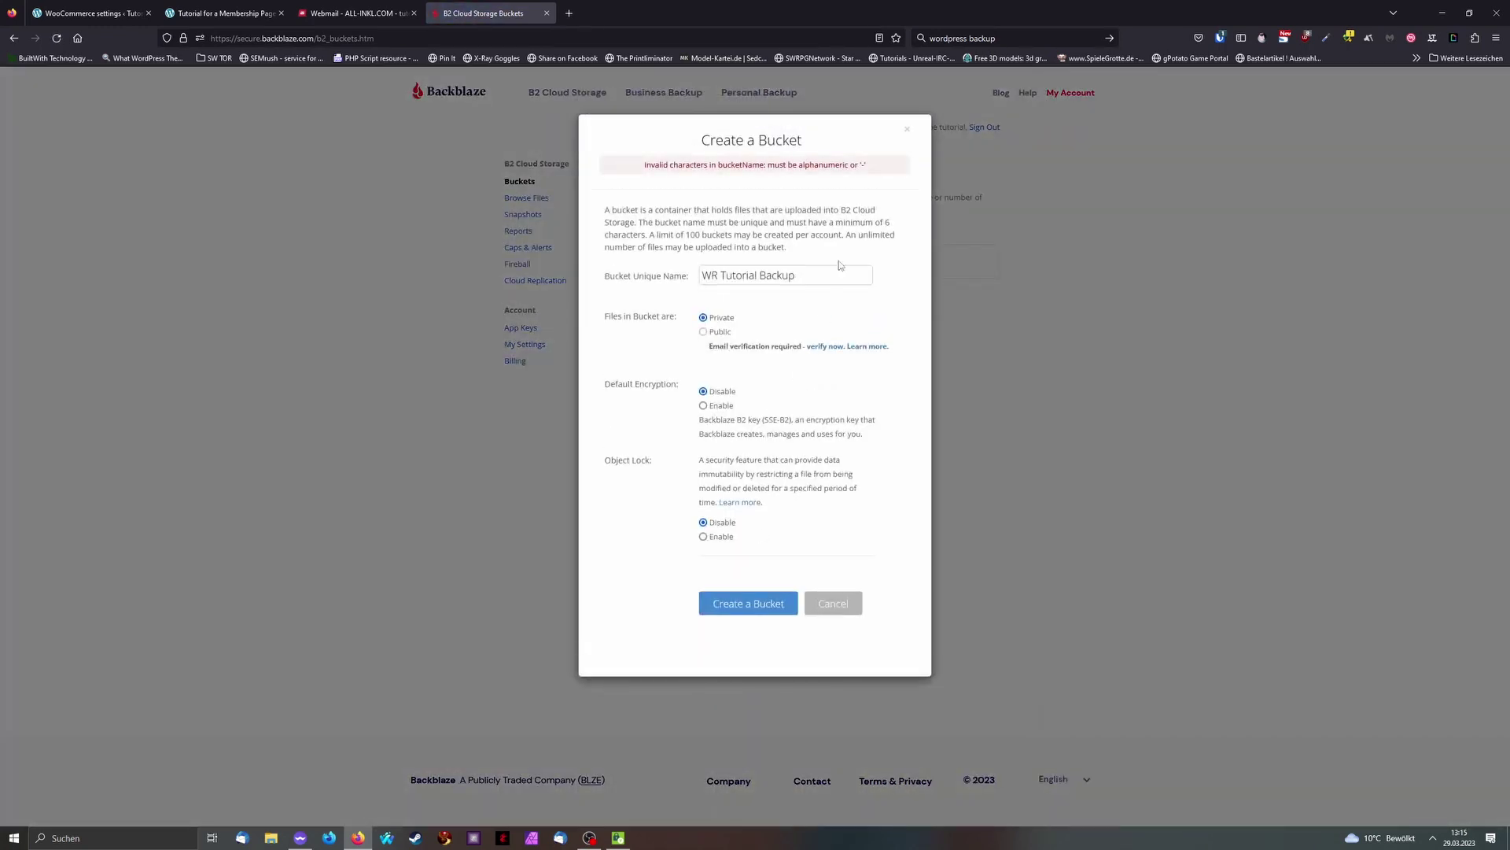
Remove the spaces to name the bucket WRTutorialBackup, create it, and return to WordPress
left_click(725, 276)
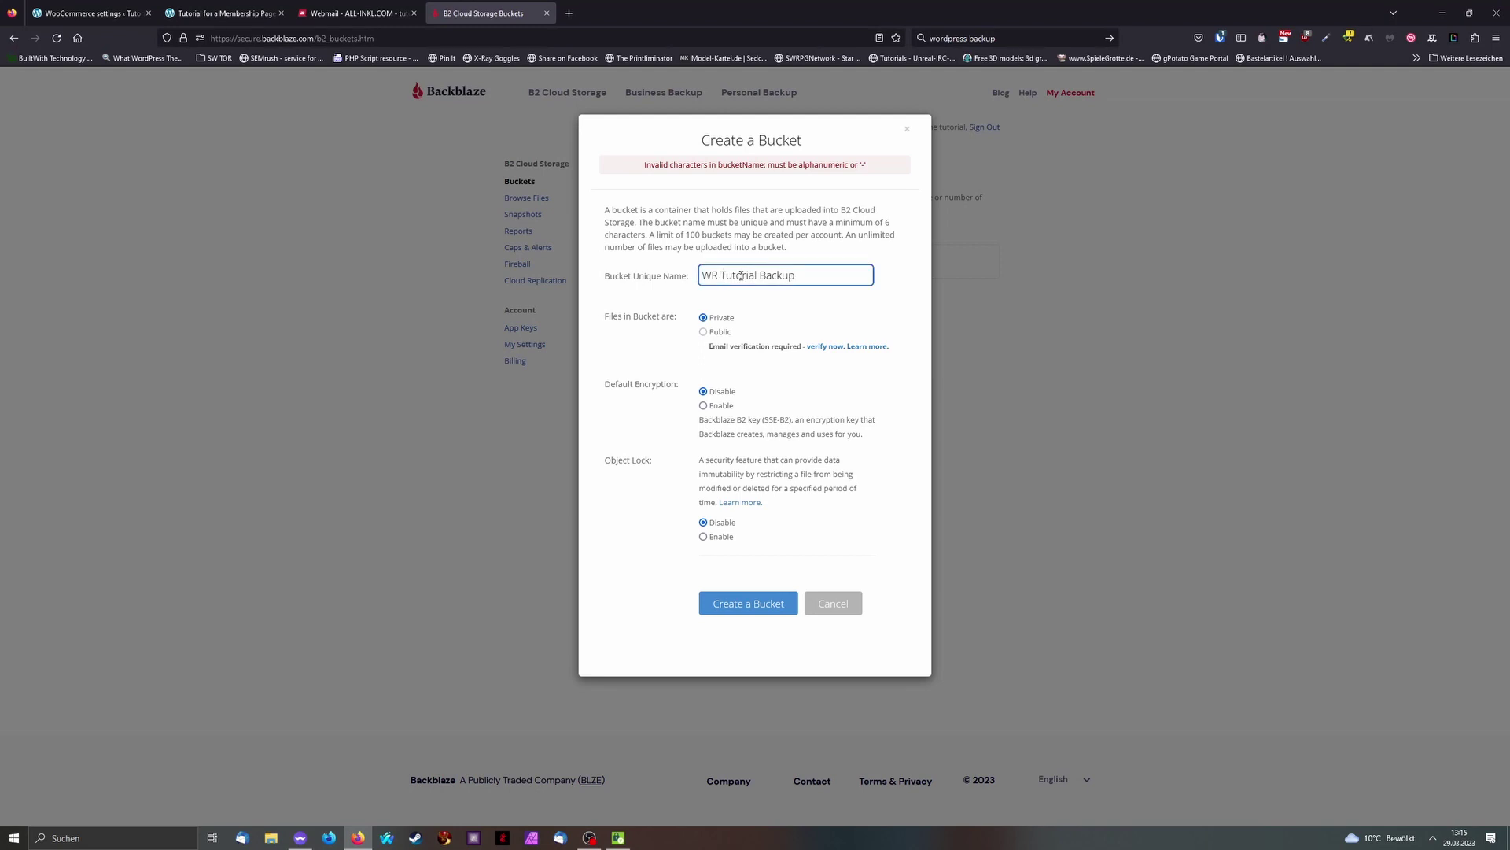
key("BackSpace")
left_click(742, 275)
key("Right")
key("Right")
key("Right")
key("Delete")
left_click(751, 608)
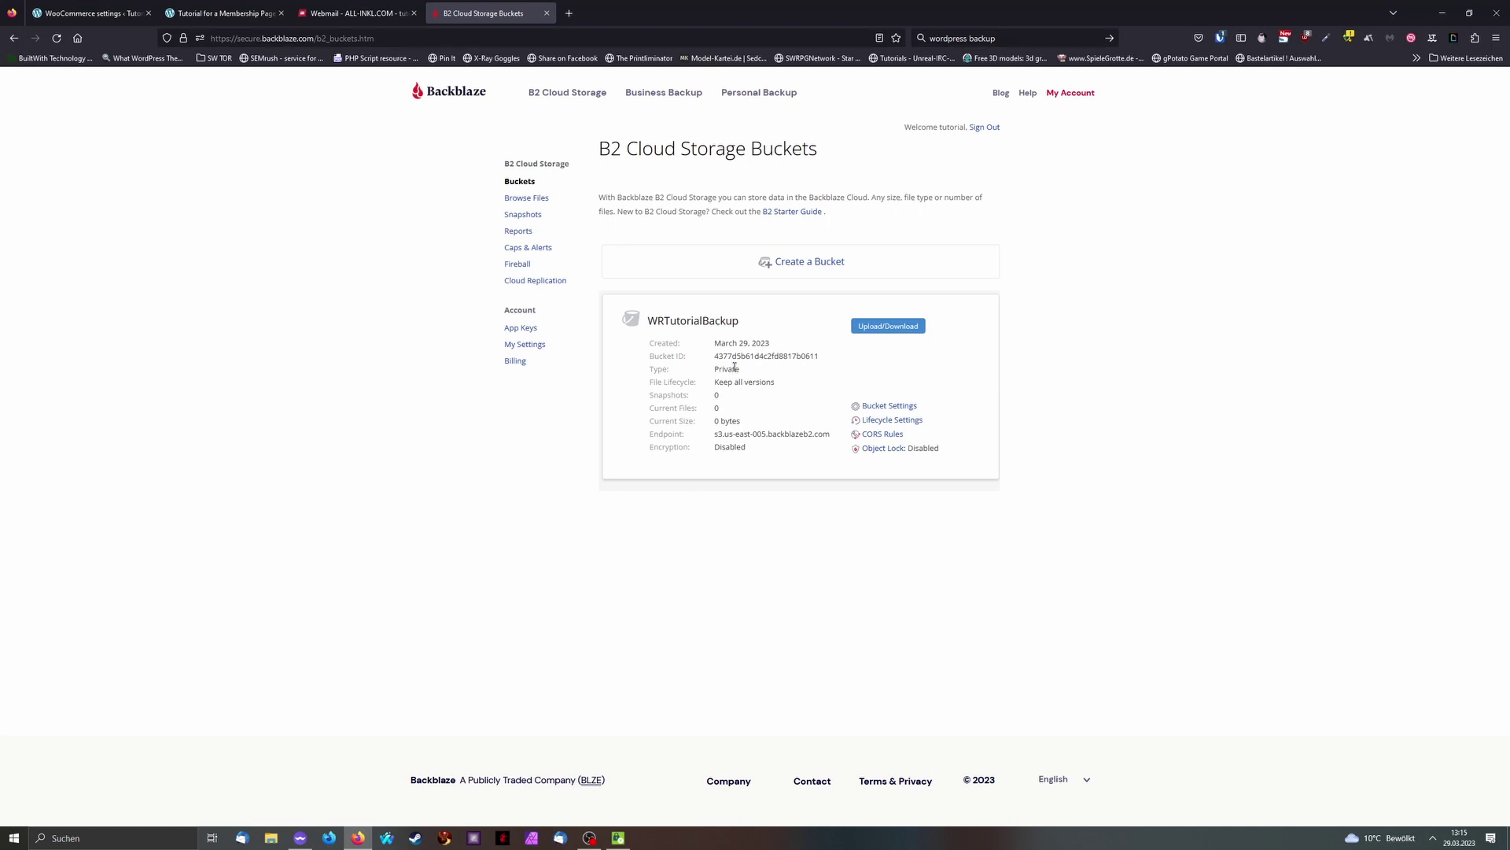
left_click(126, 6)
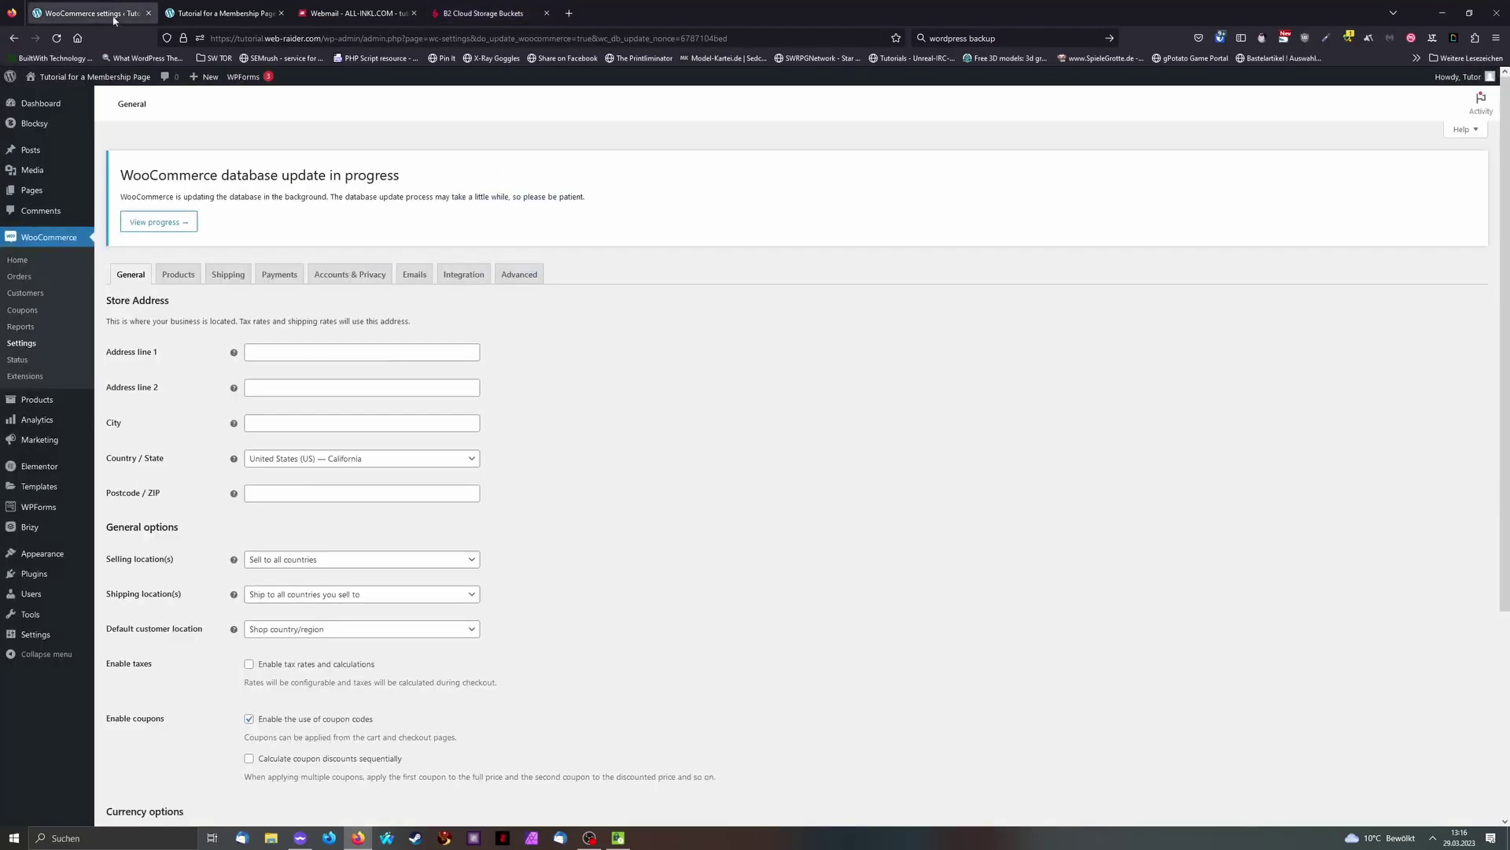
Go to Plugins > Add New and focus the Search plugins box
left_click(55, 582)
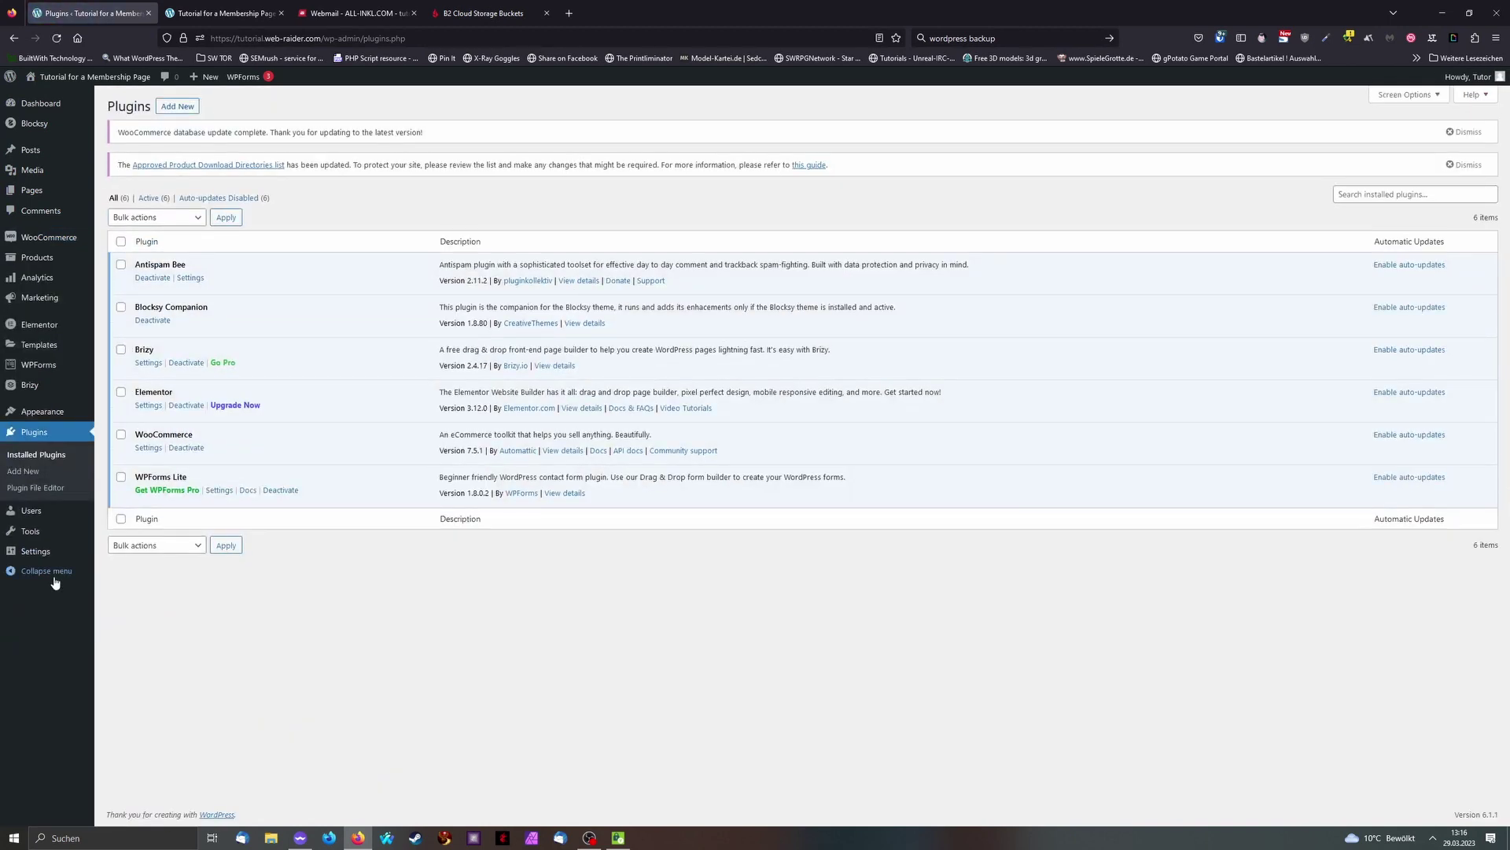
left_click(29, 470)
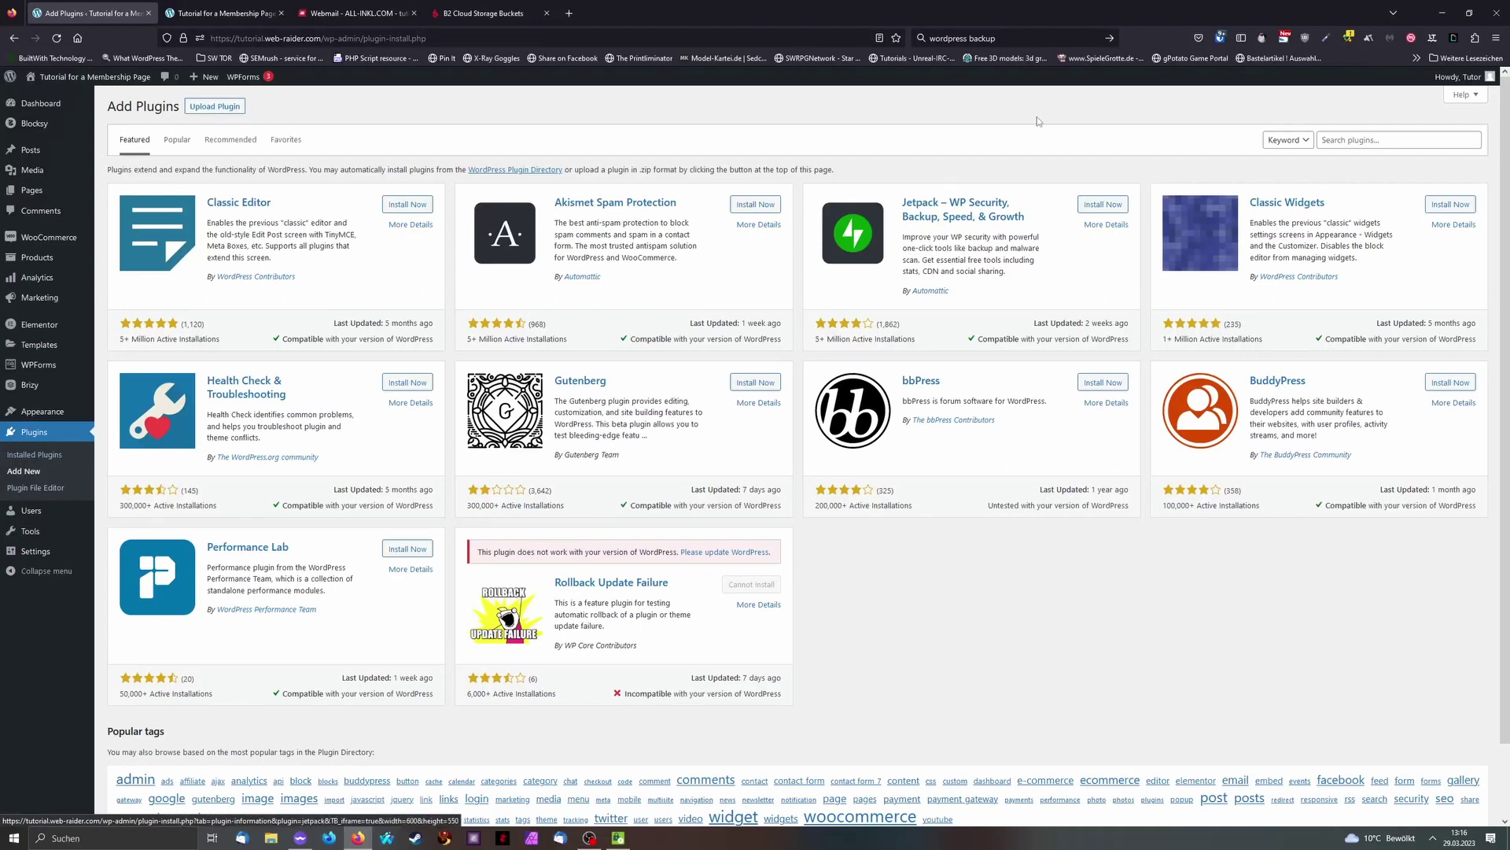
left_click(1379, 141)
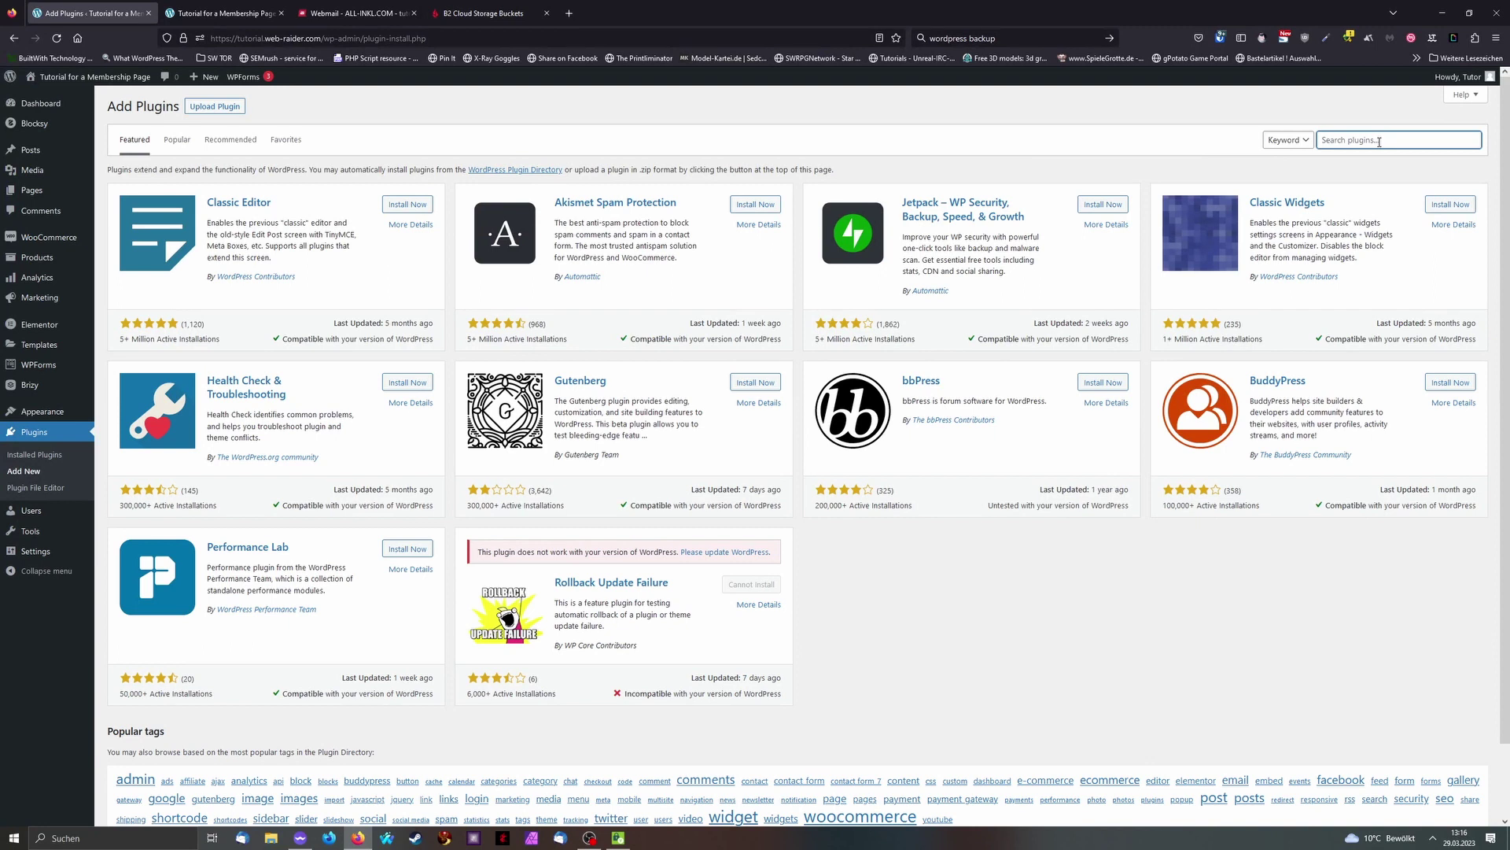
Search plugins for 'backup', install XCloner – Site Backup and Restore, then view the XCloner website tab
type("backu")
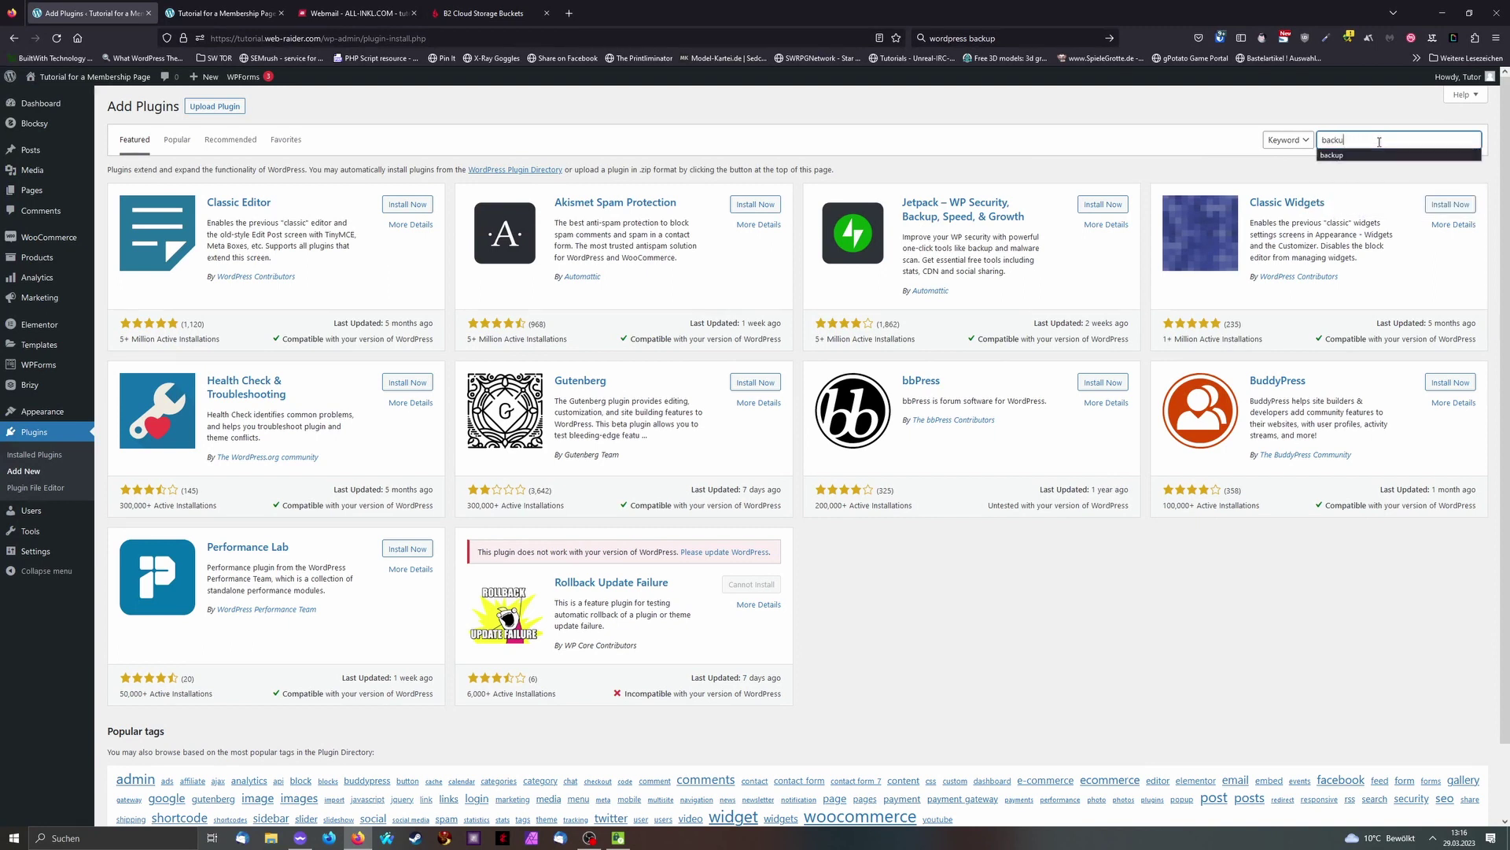
type("p")
key("Return")
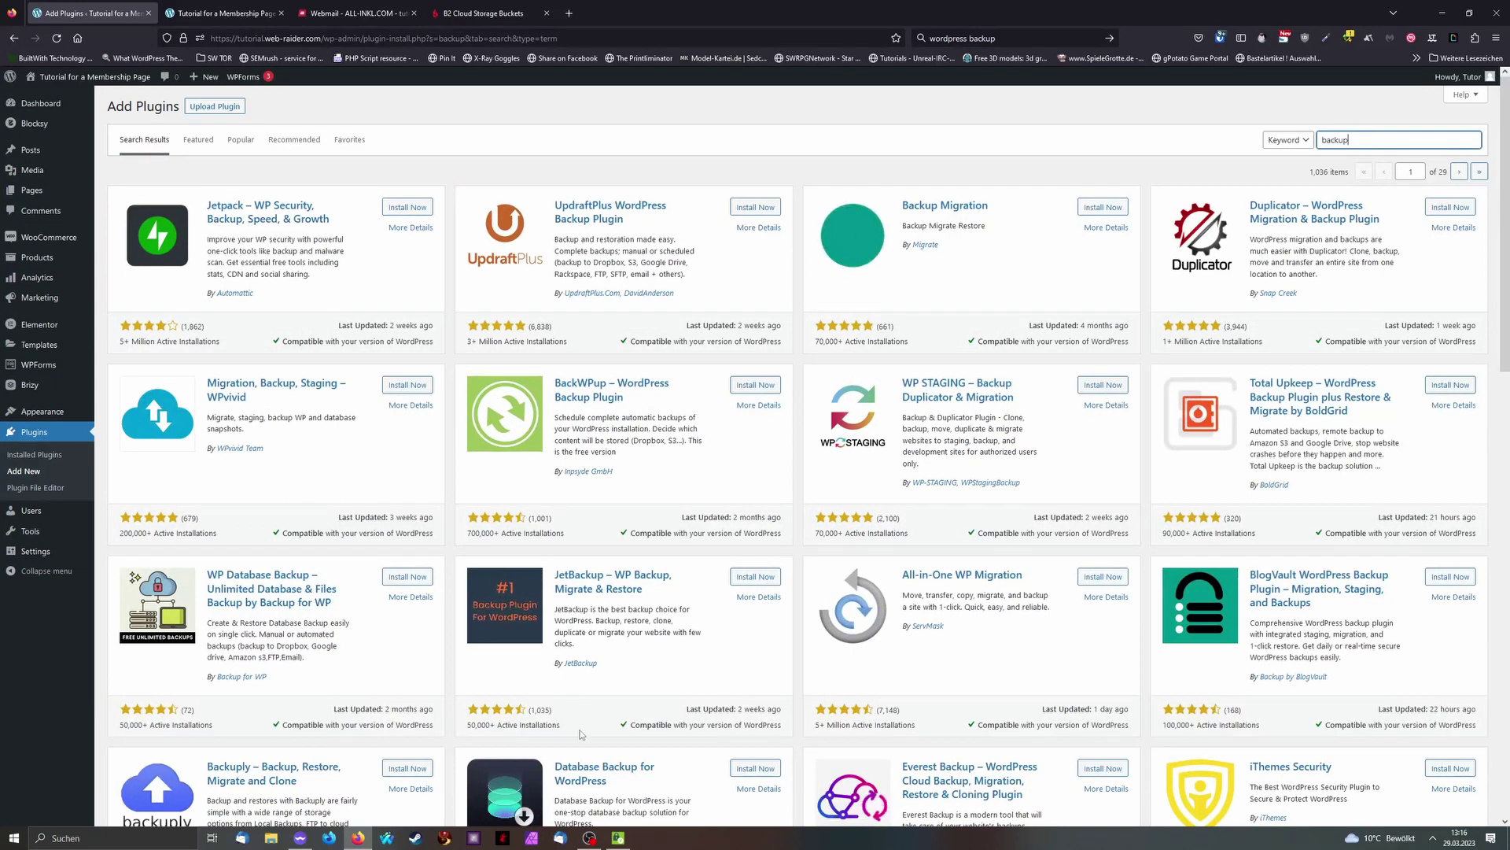
scroll(581, 733, "down", 5)
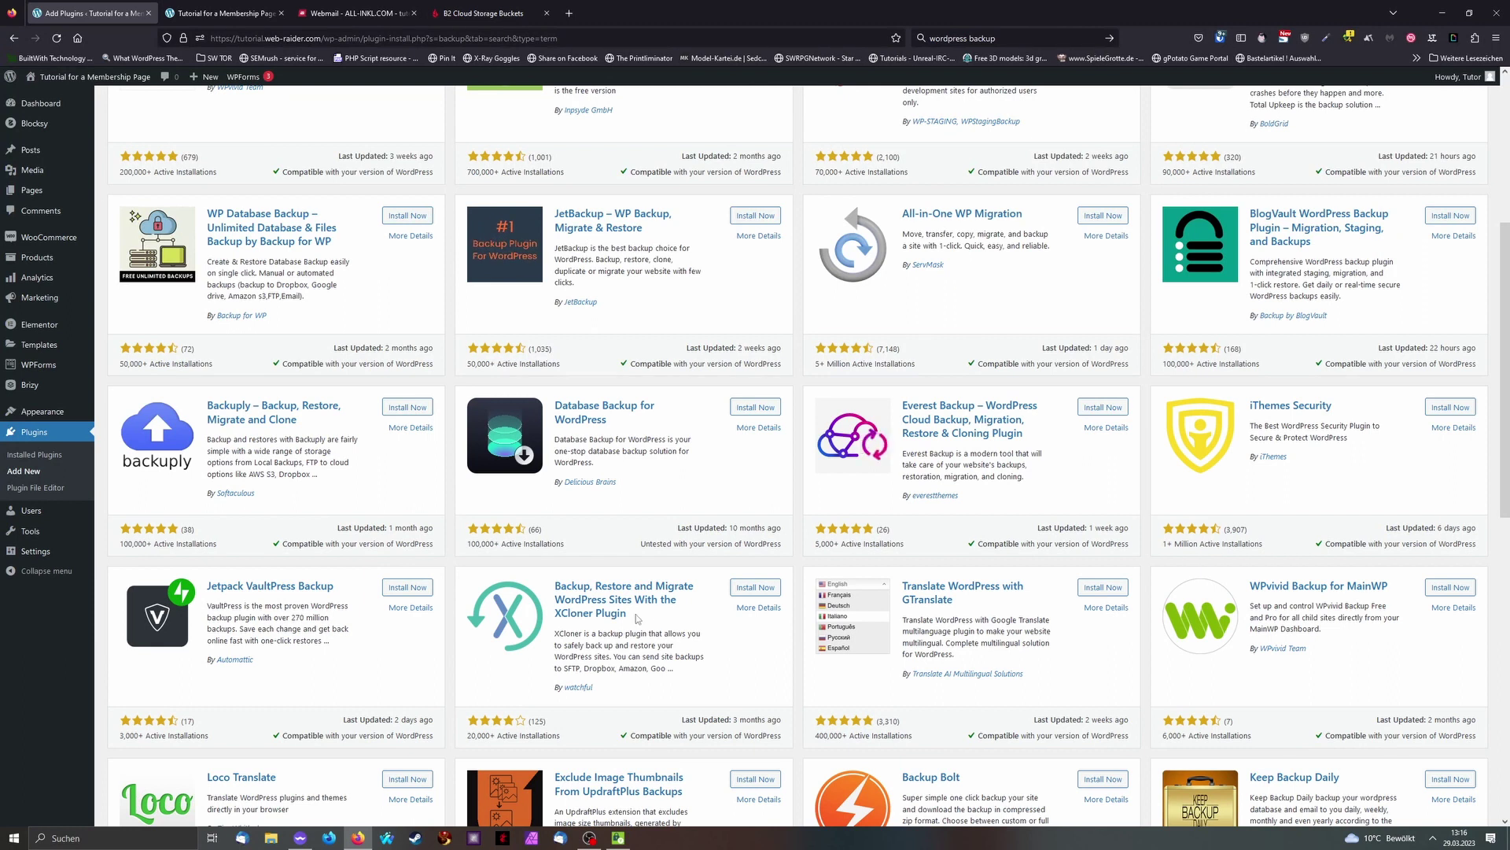
double_click(566, 634)
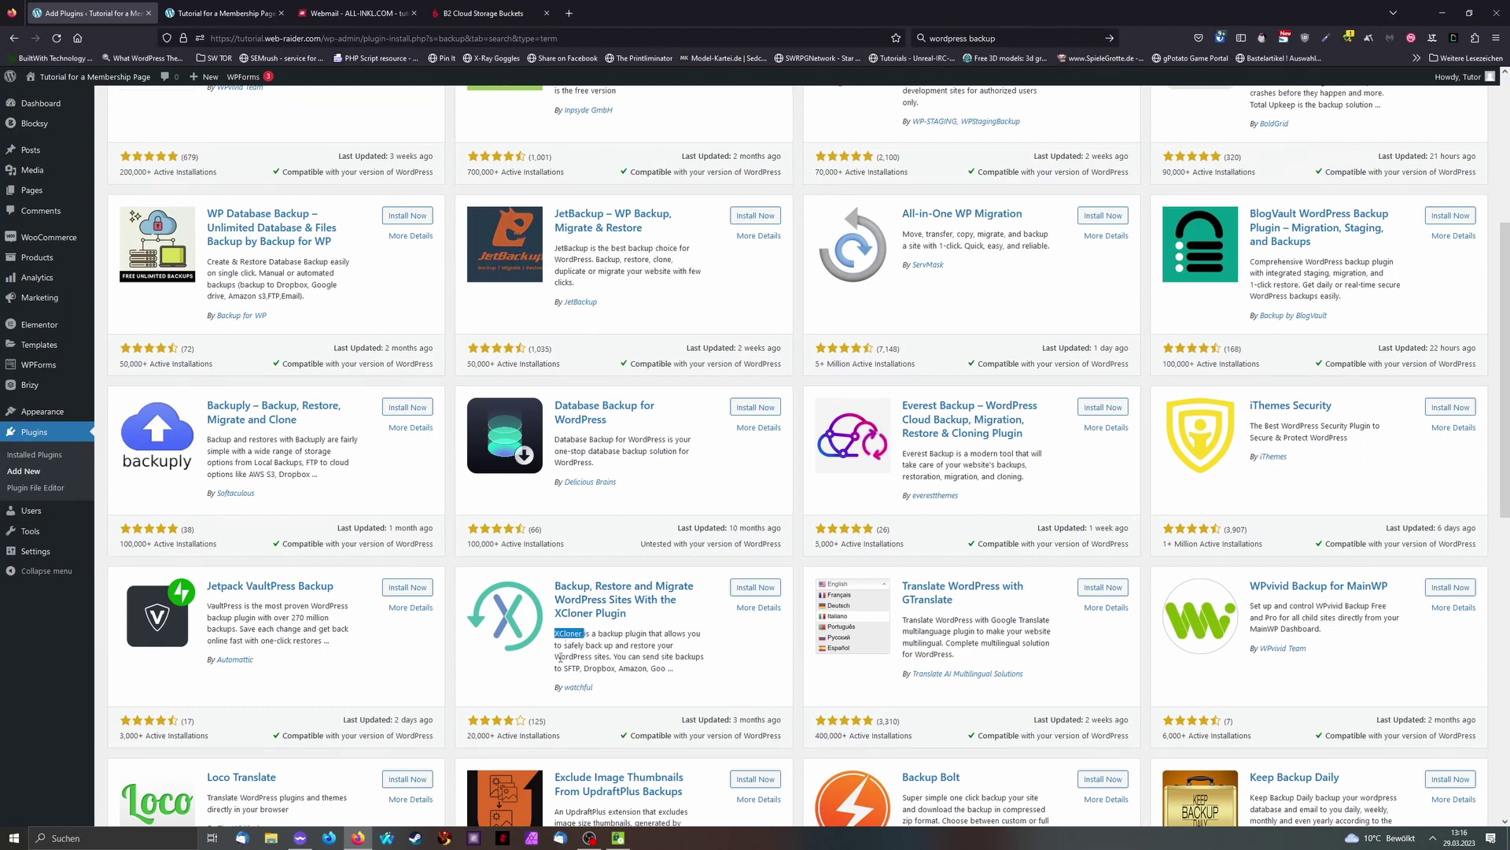
left_click(753, 588)
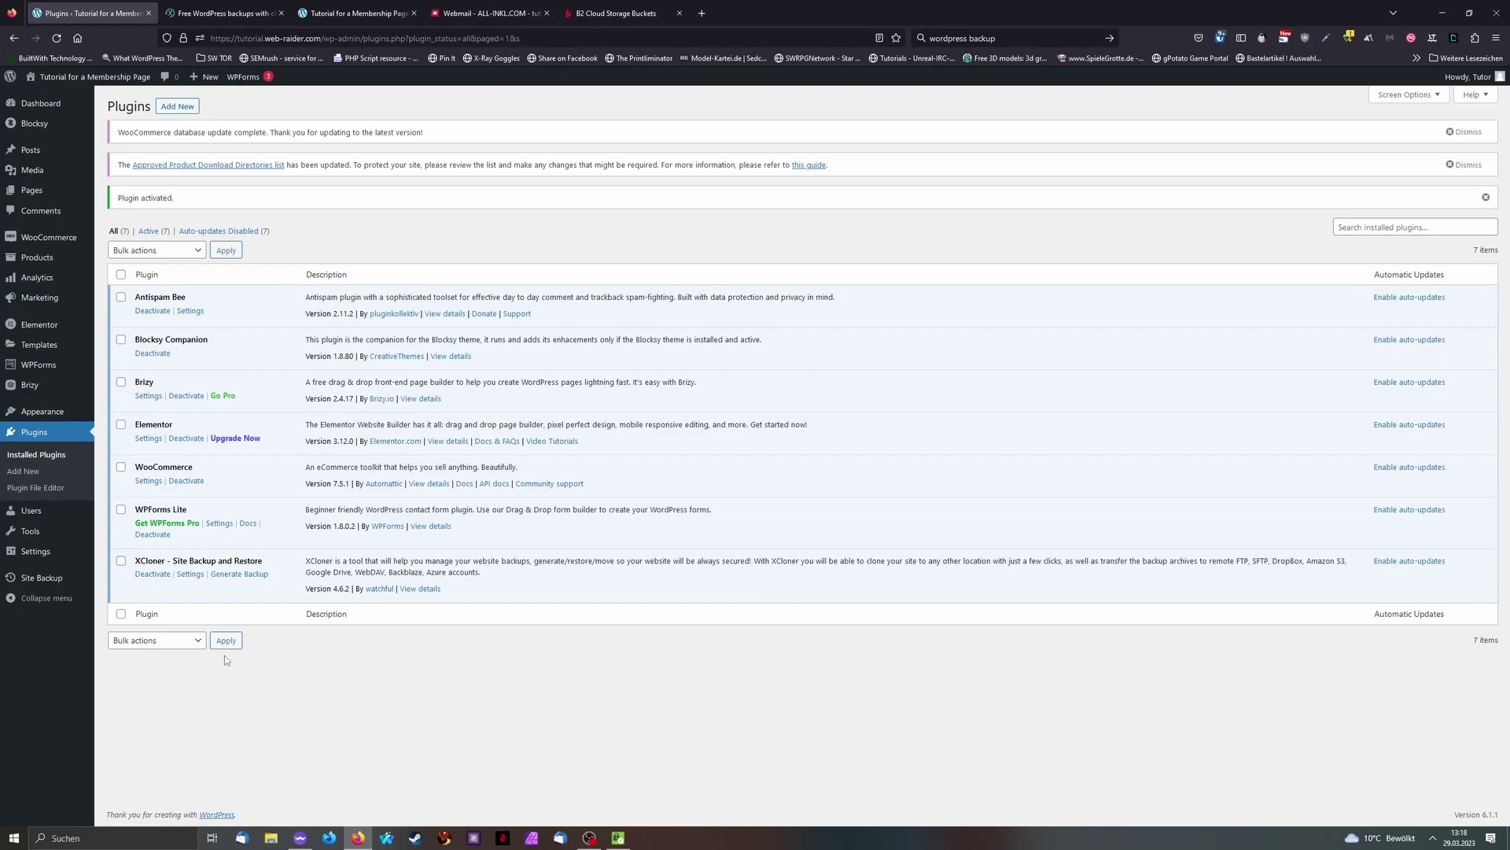
left_click(204, 5)
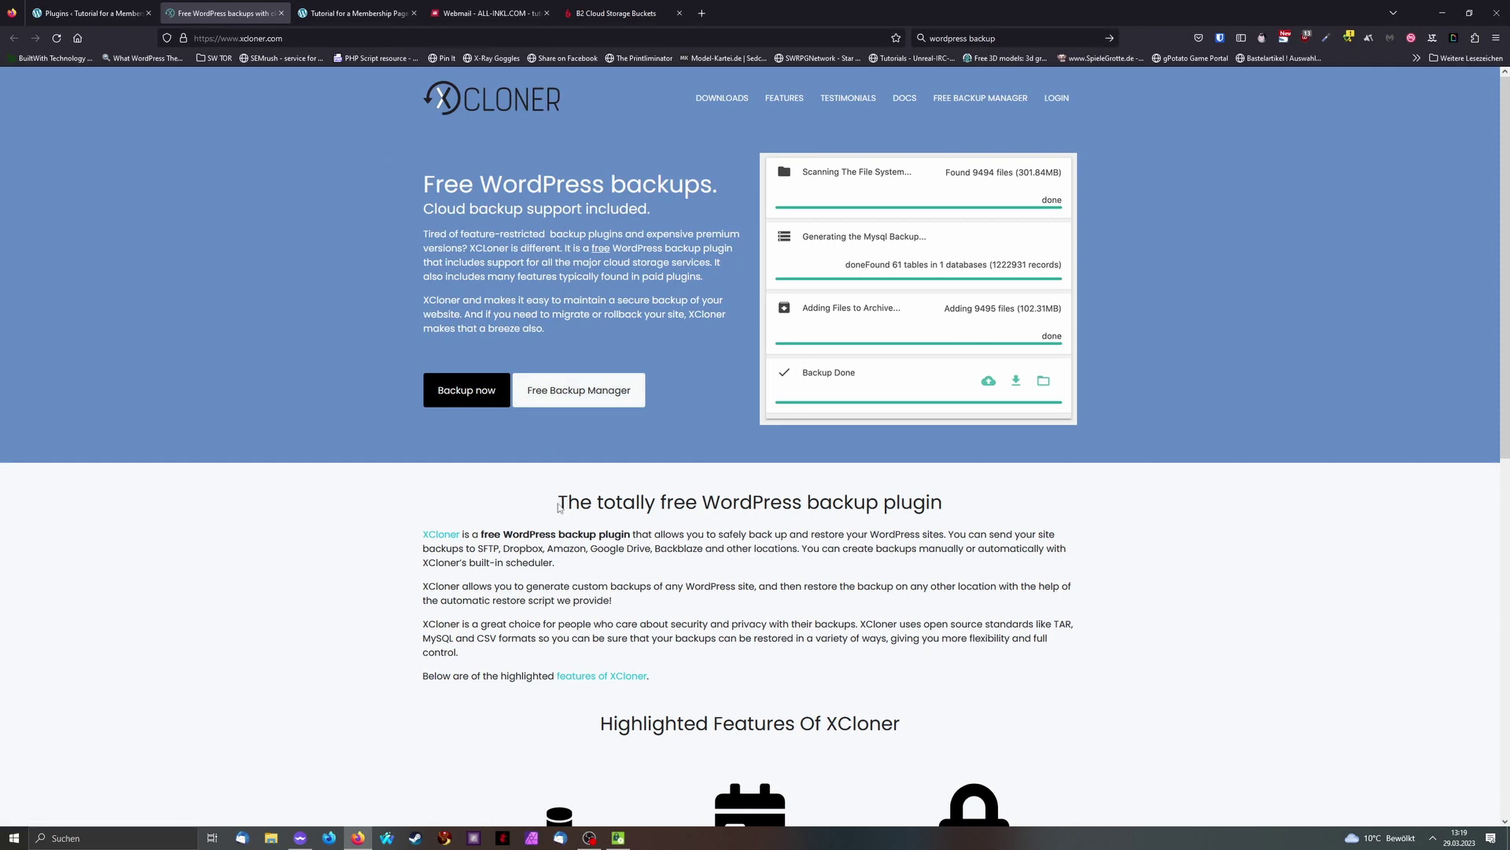
Highlight the free WordPress backup plugin heading on xcloner.com, then return to the WordPress Plugins tab
left_click_drag(560, 507, 980, 518)
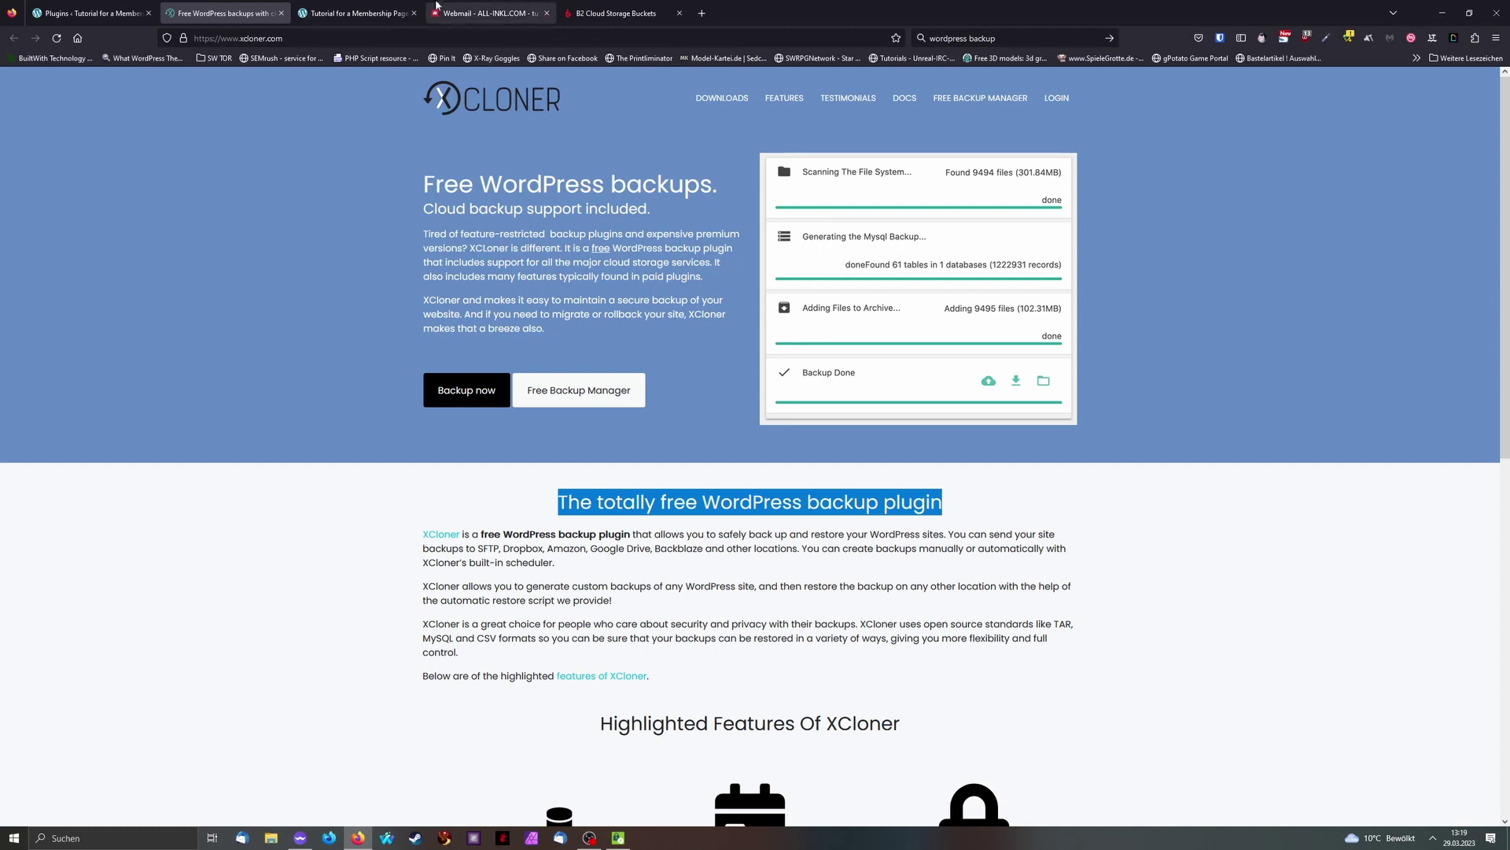
left_click(87, 12)
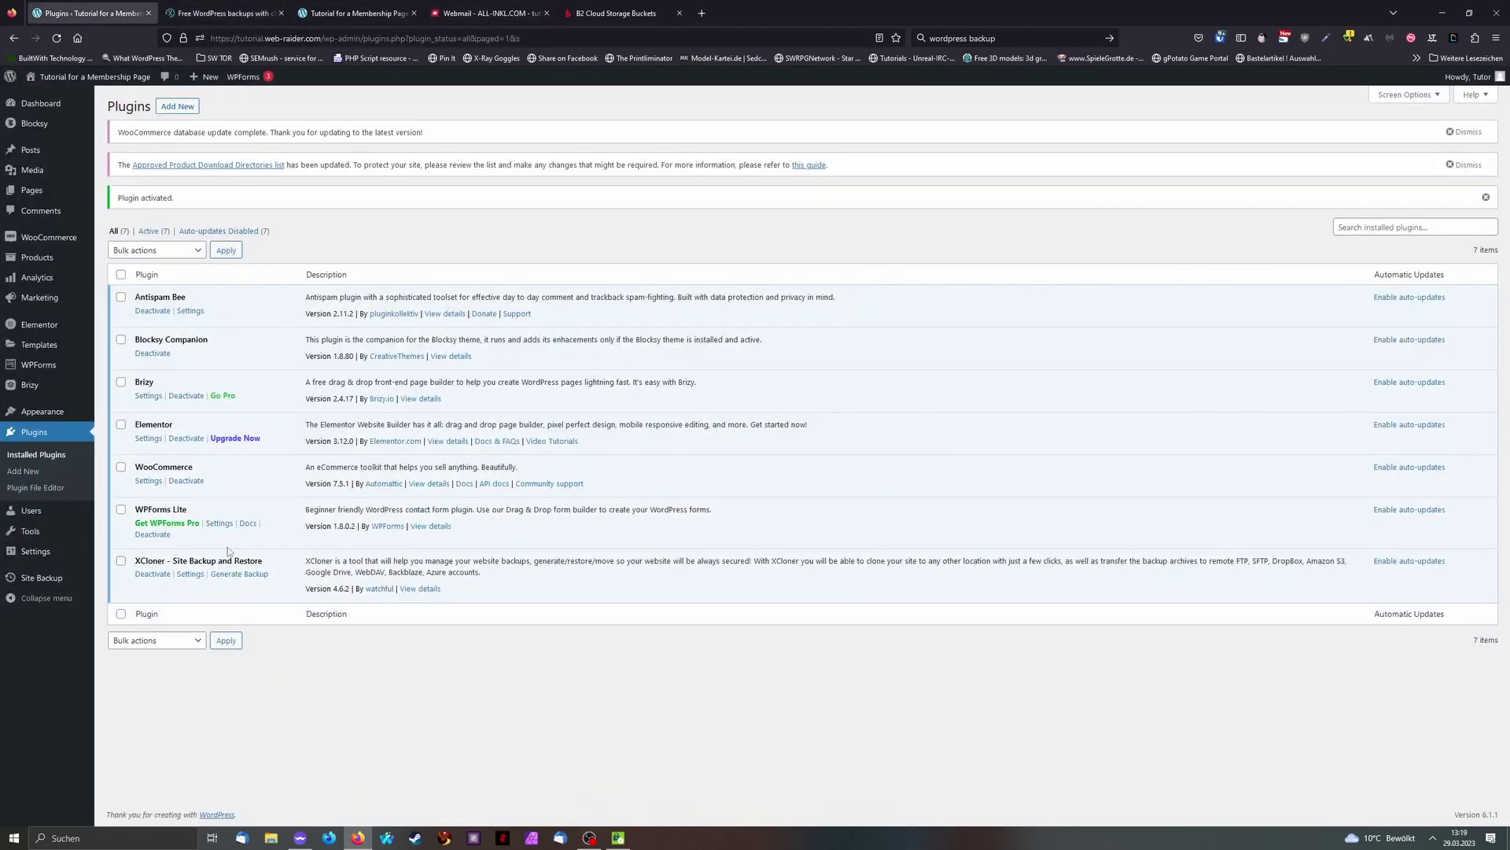
Open XCloner settings and copy a newly generated random password from Bitwarden
left_click(194, 577)
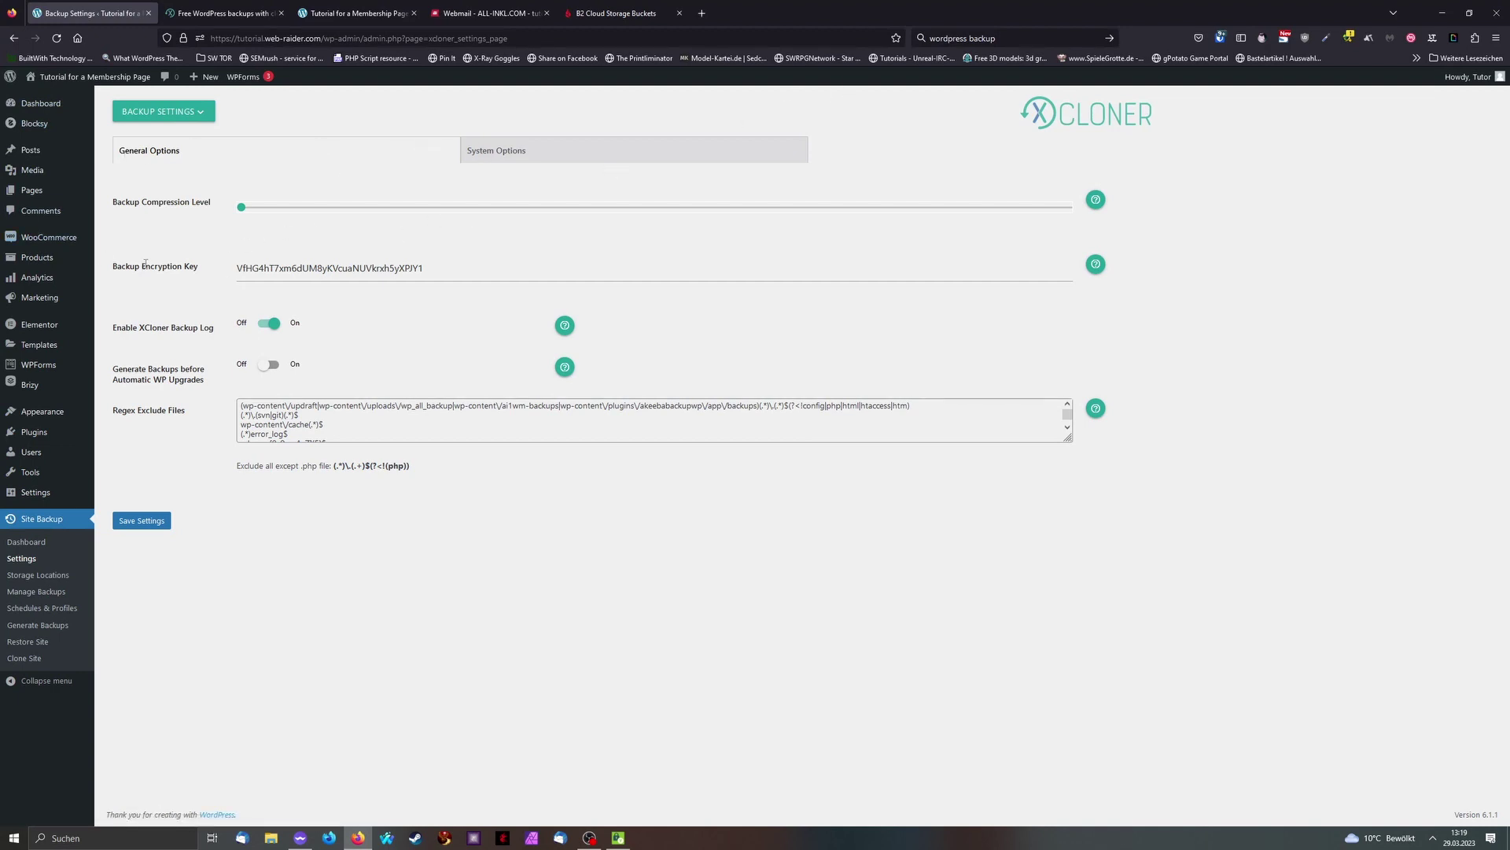
left_click_drag(112, 268, 206, 267)
left_click(1221, 38)
left_click(1163, 386)
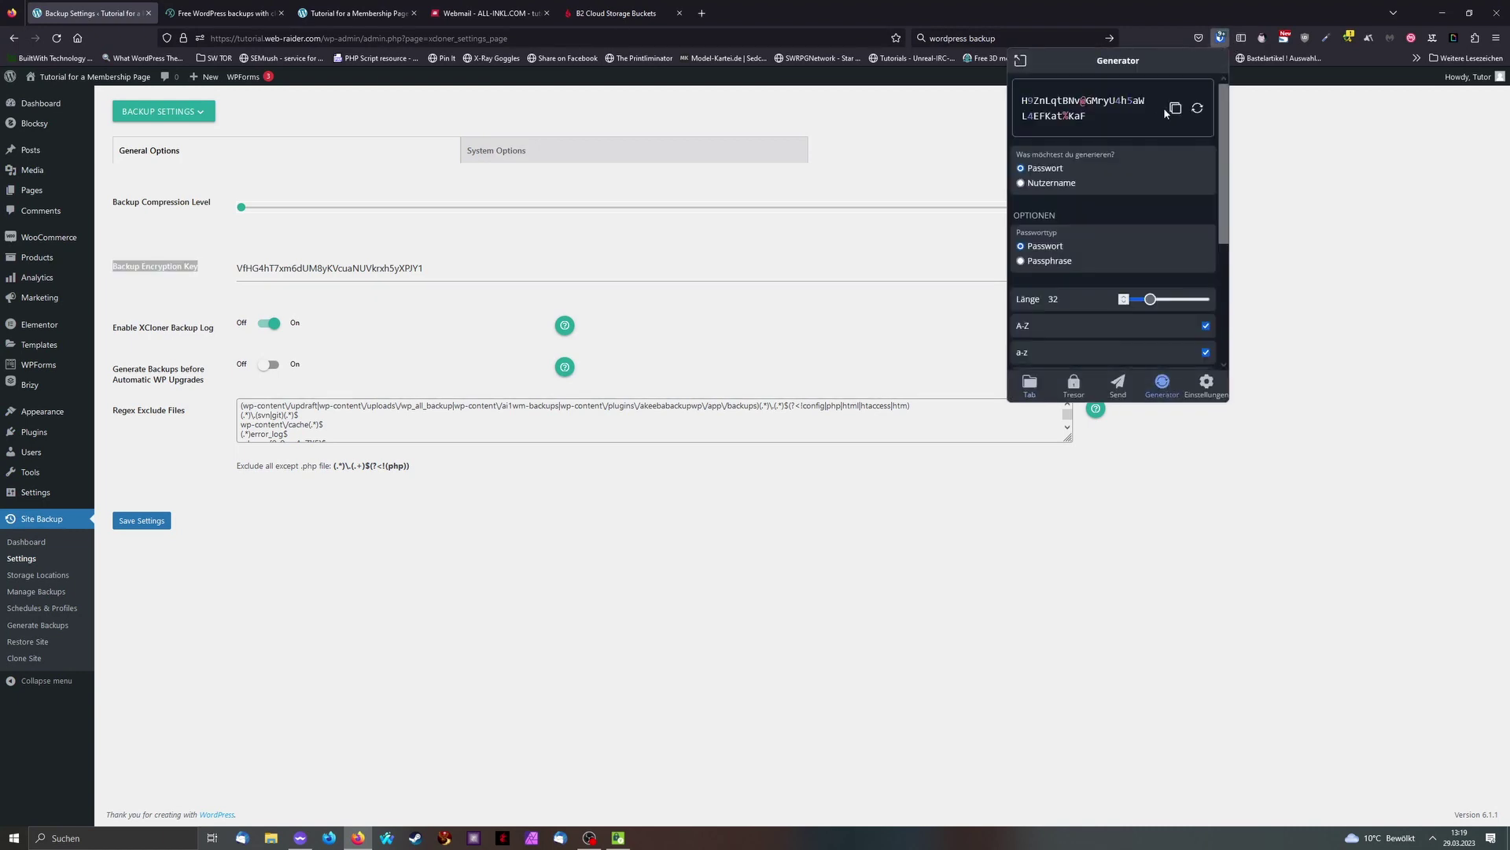
left_click(1175, 108)
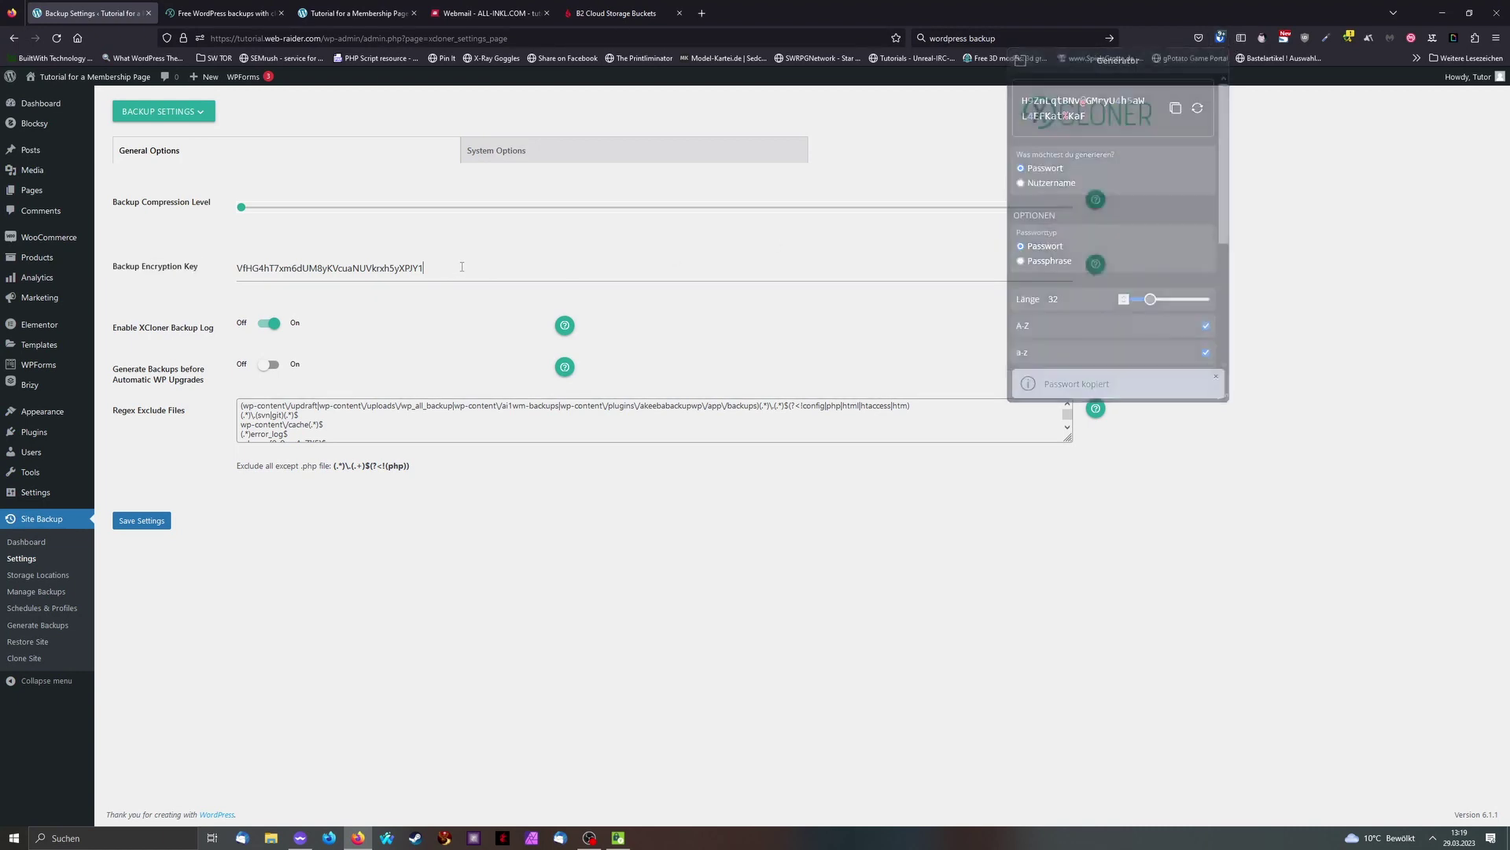
Paste the generated password over the Backup Encryption Key, then view System Options
double_click(378, 268)
mouse_move(45, 283)
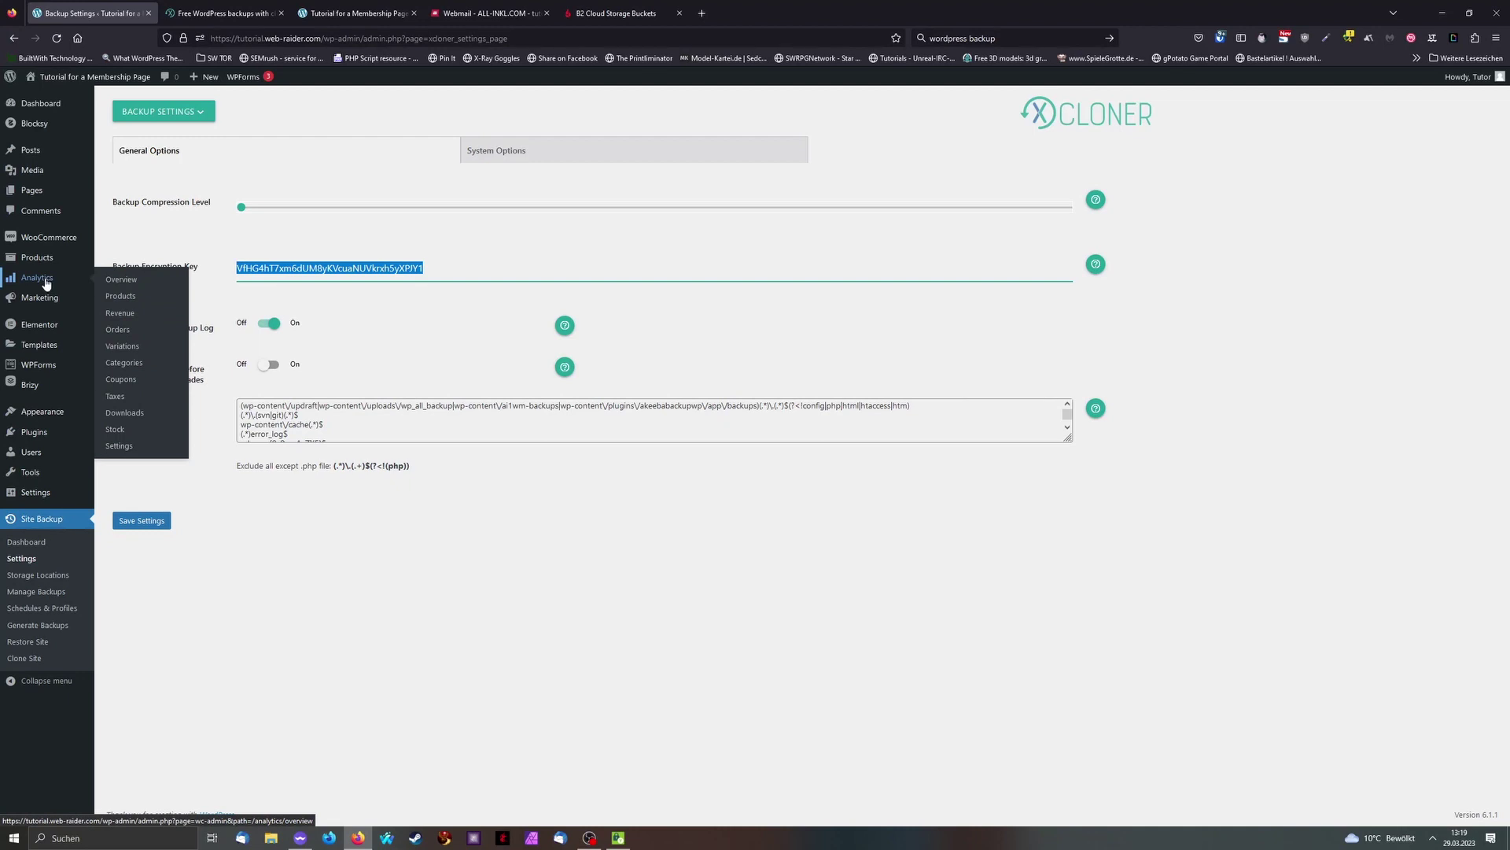
key("ctrl+v")
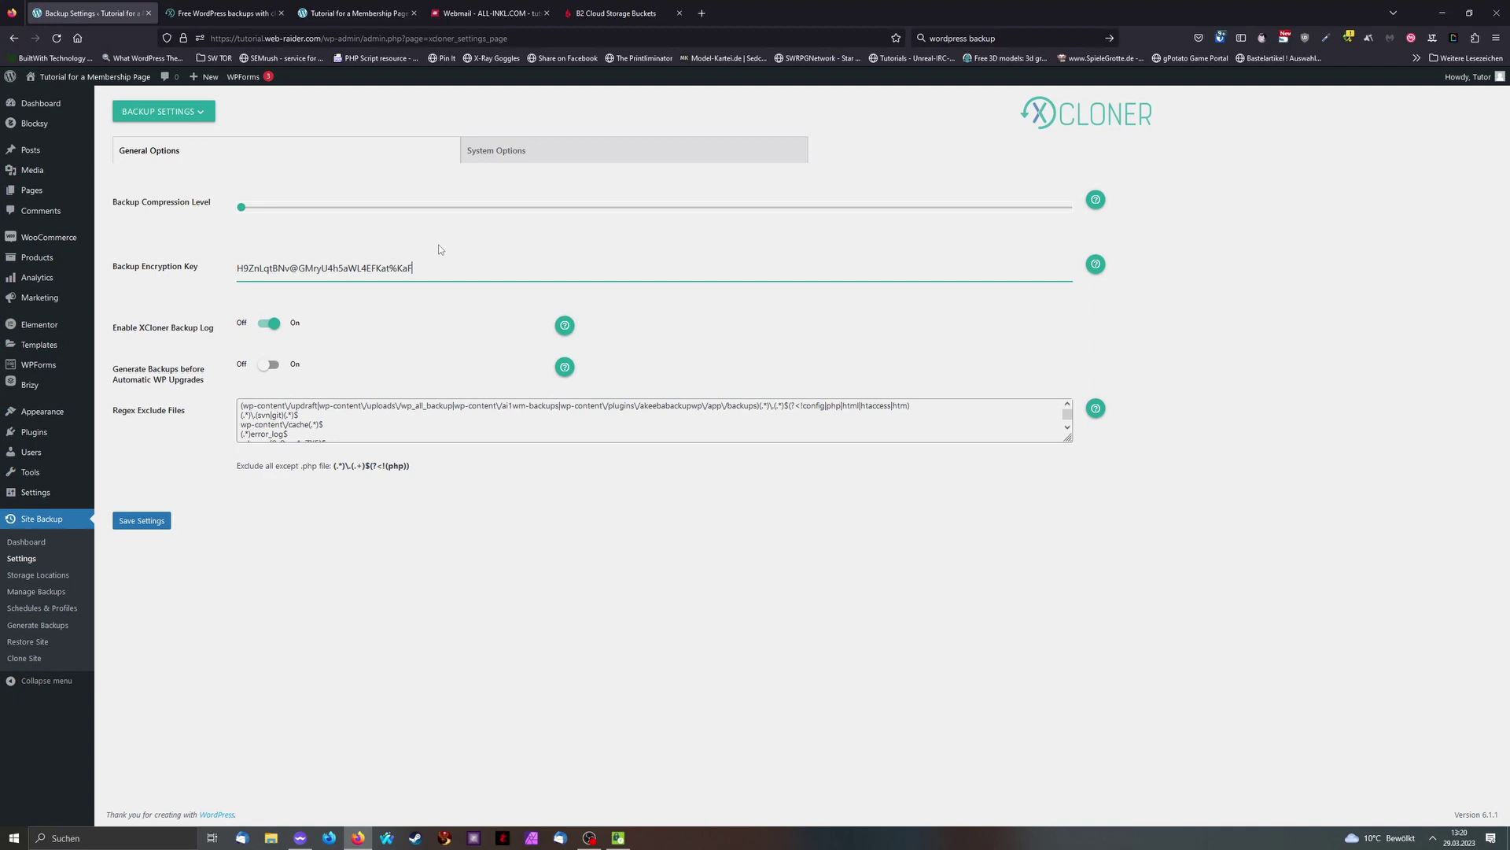
left_click(512, 157)
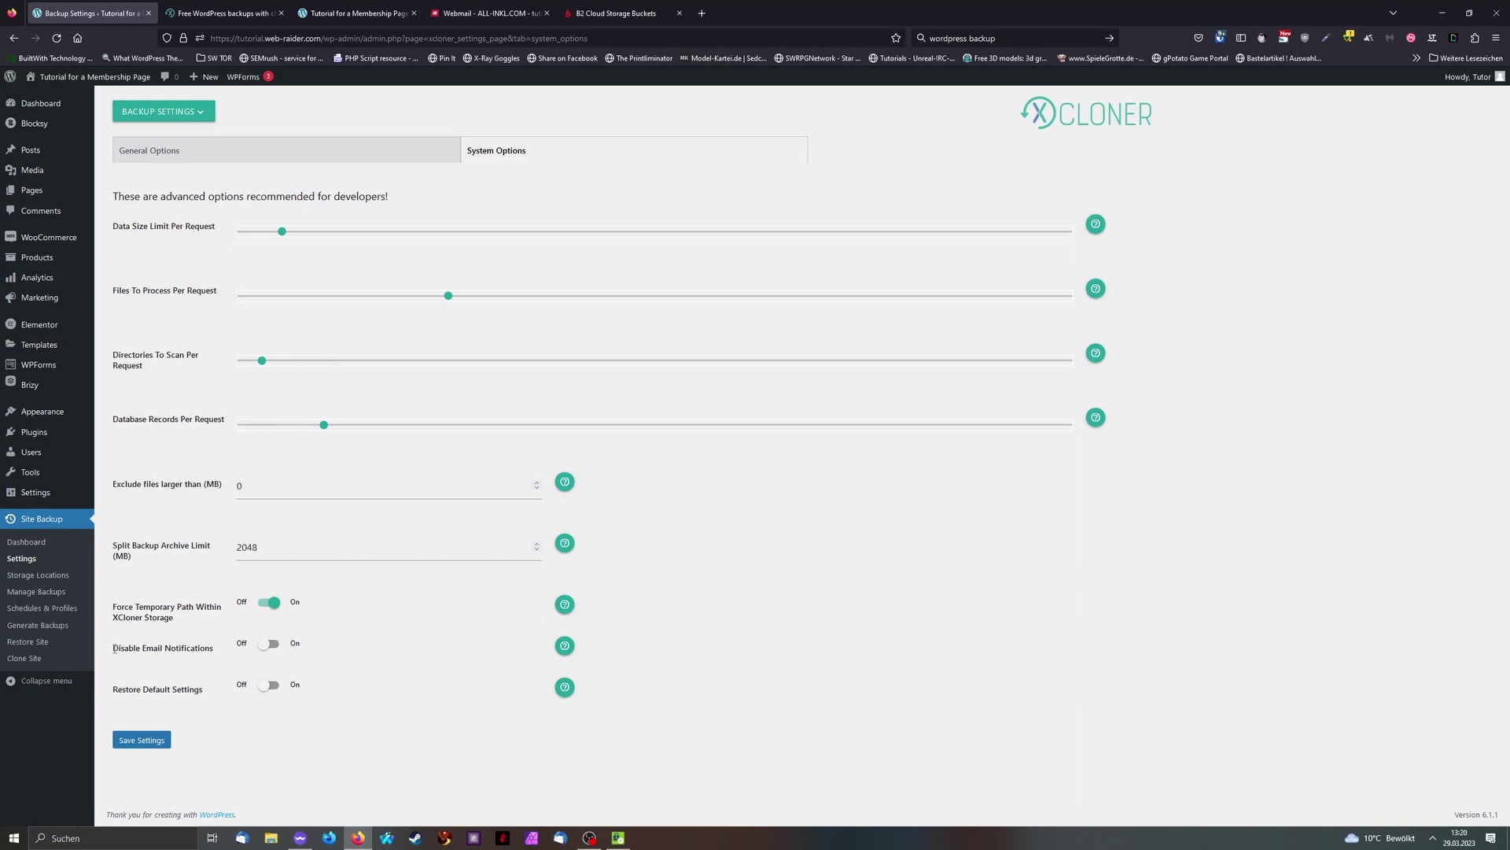
Highlight the Disable Email Notifications label, then go to Site Backup > Storage Locations
left_click_drag(115, 649, 230, 653)
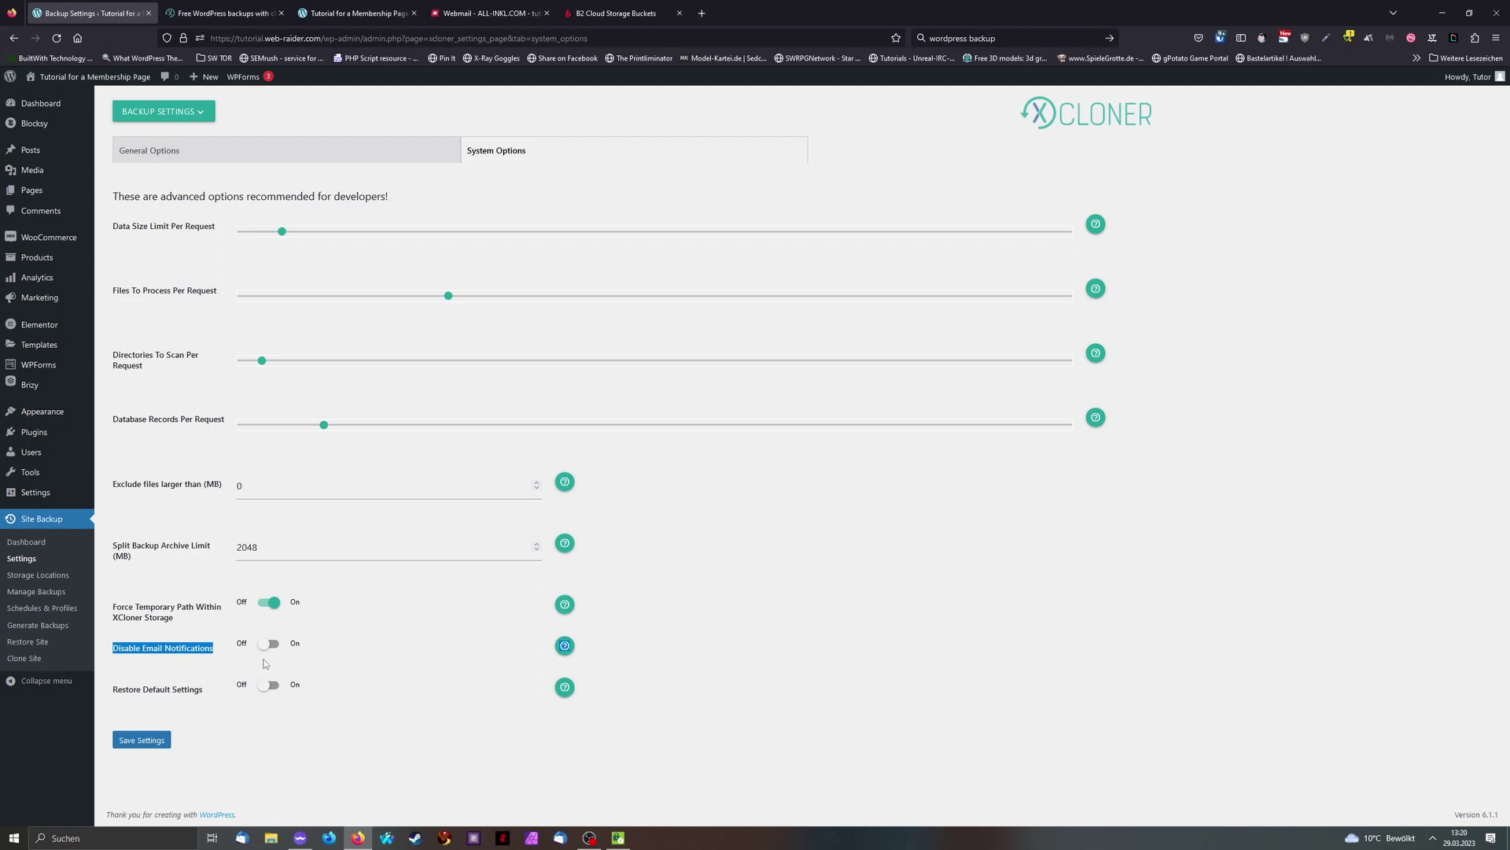
left_click(182, 650)
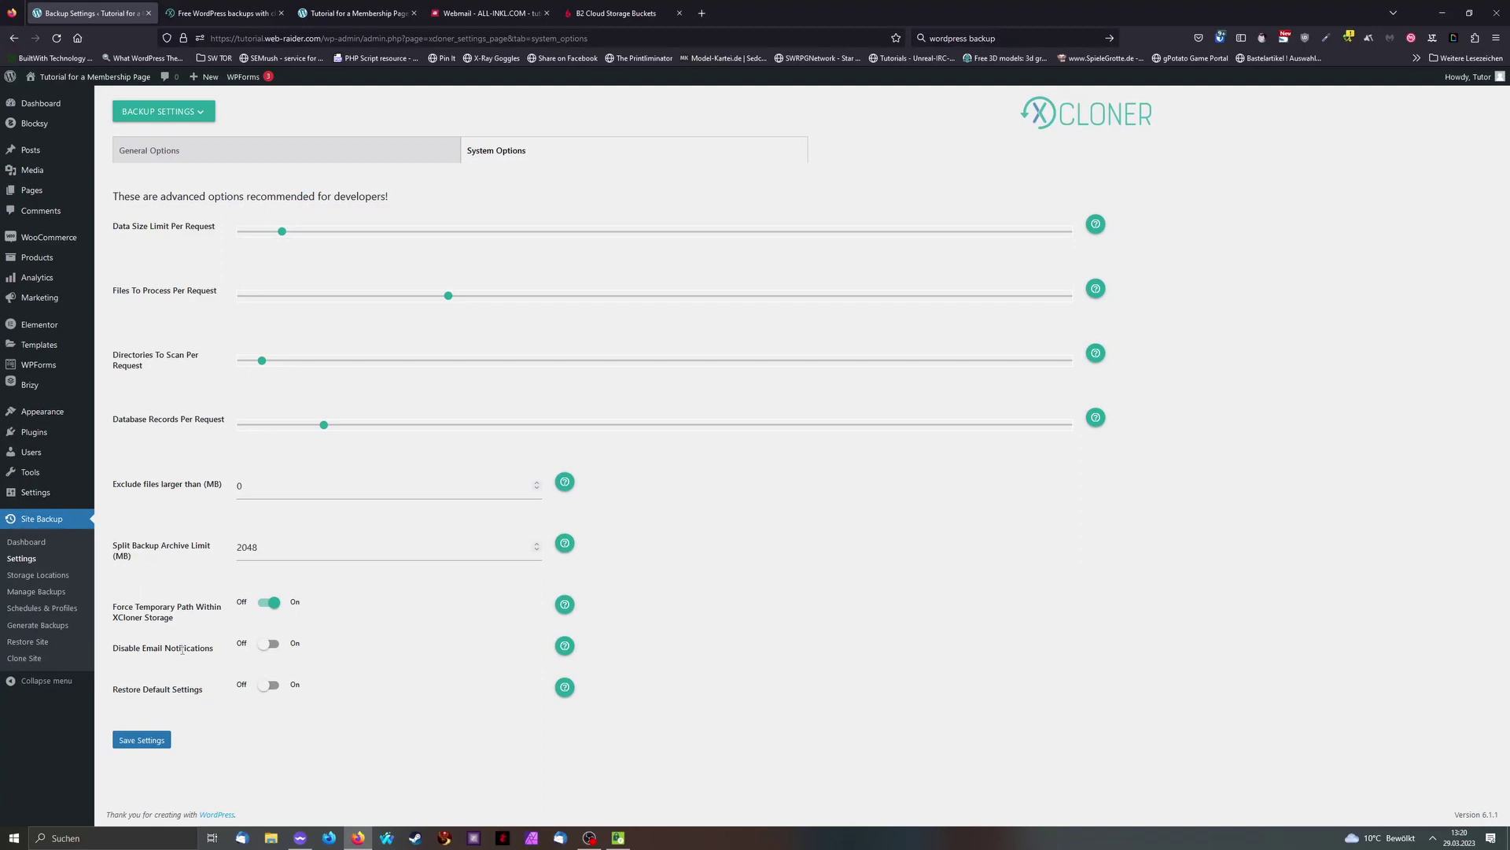
left_click(45, 578)
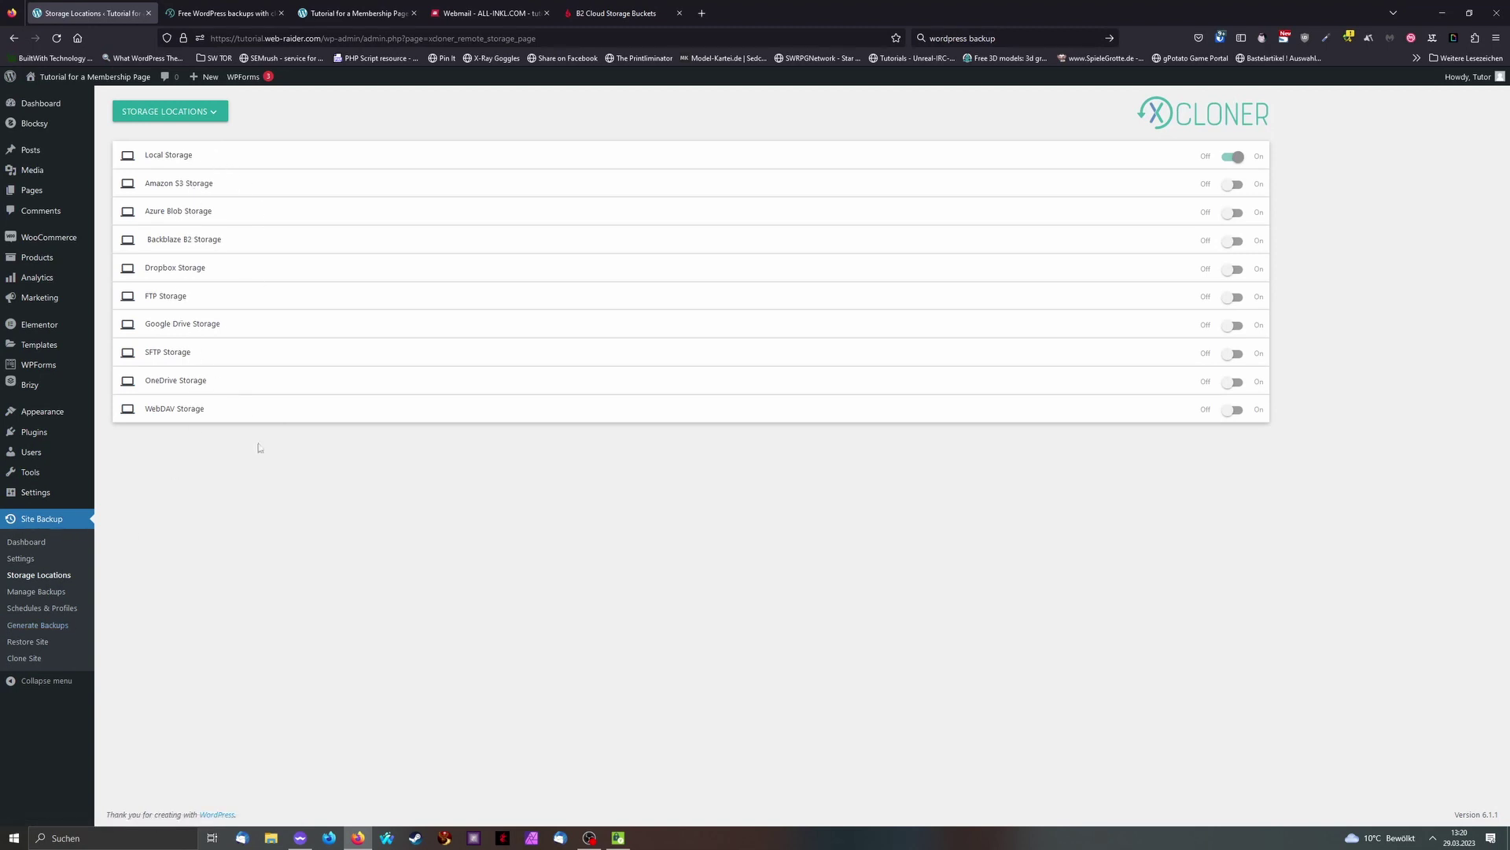
Expand Backblaze B2 Storage to reveal its KeyID, applicationKey, bucket and cleanup fields
left_click(156, 245)
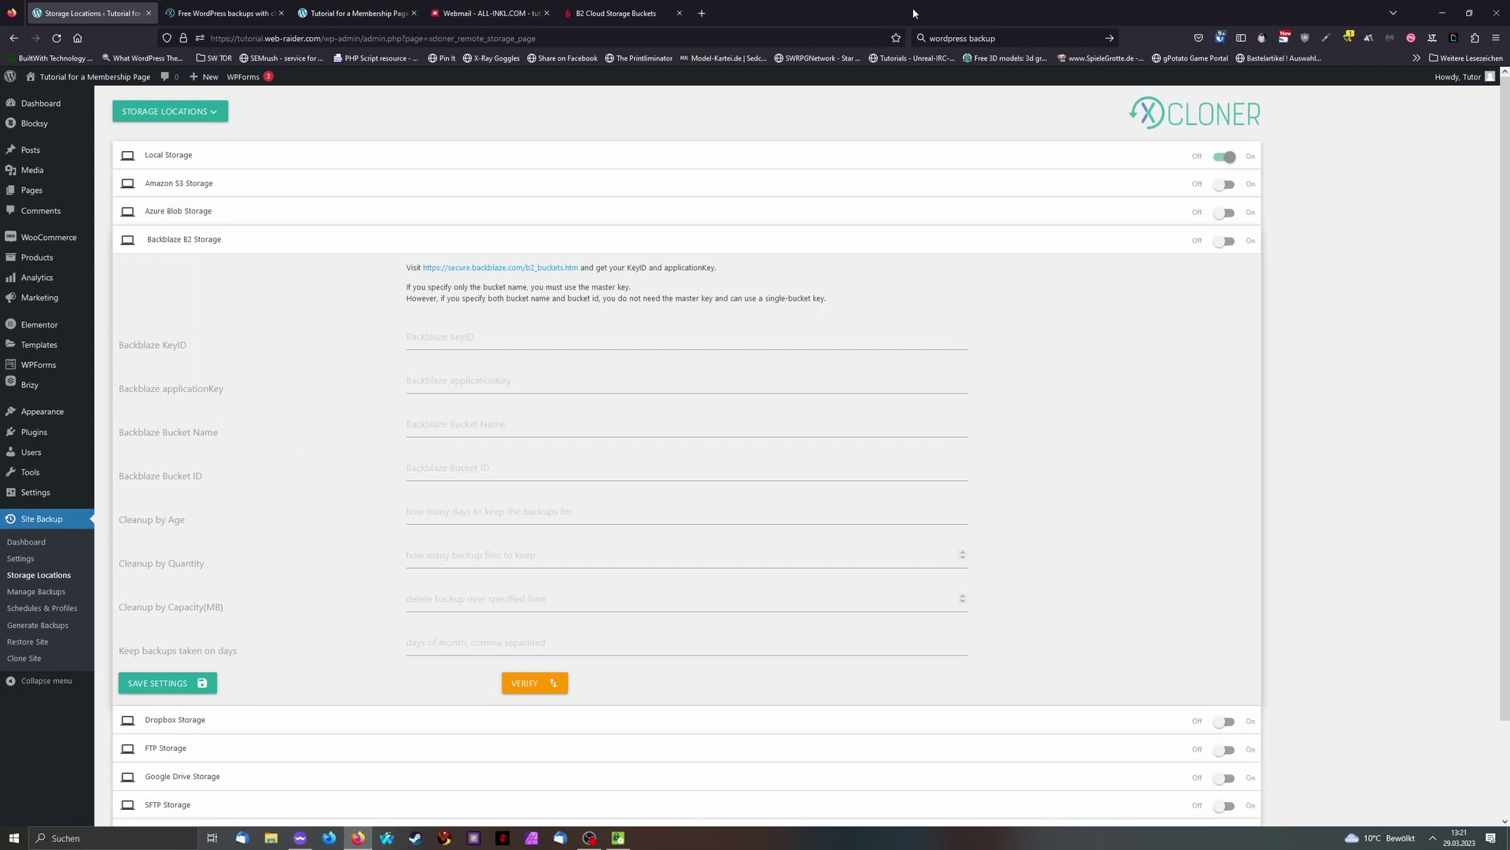
Copy the bucket name WRTutorialBackup from Backblaze into XCloner's Bucket Name field
left_click(568, 13)
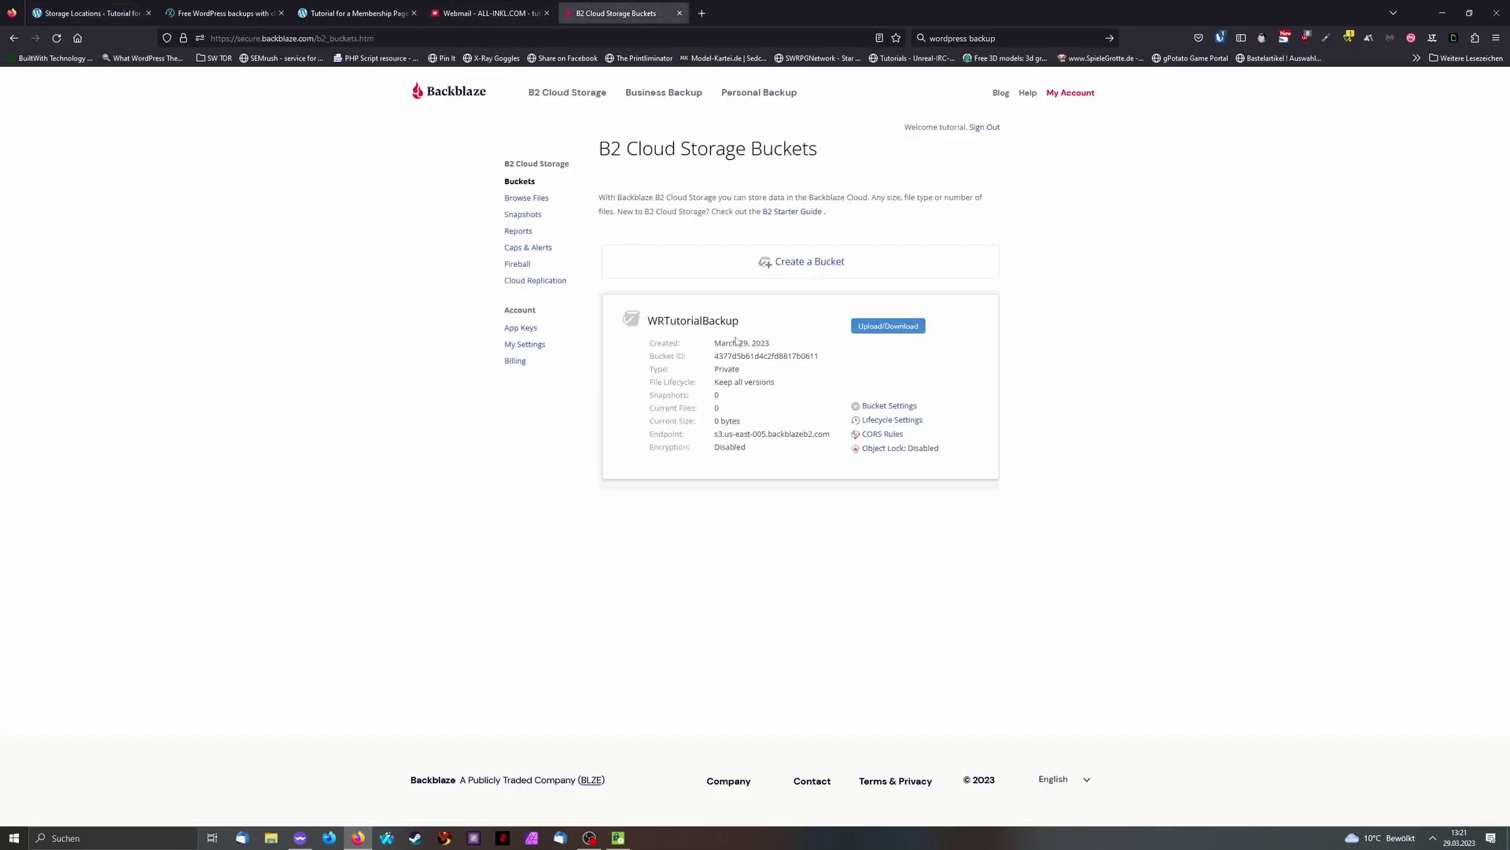
left_click(887, 405)
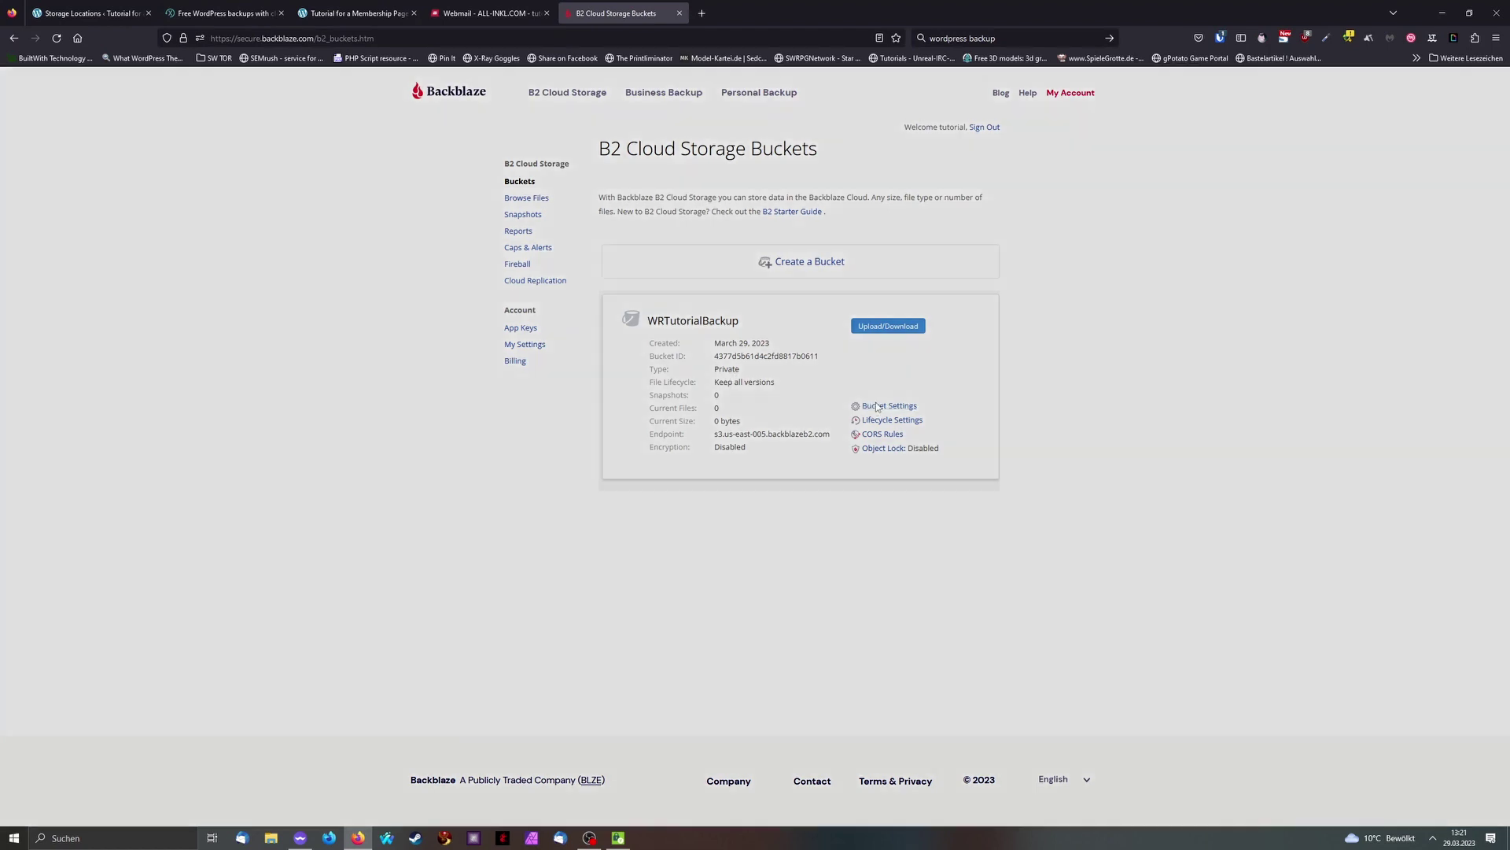
left_click(704, 402)
double_click(725, 324)
key("ctrl+c")
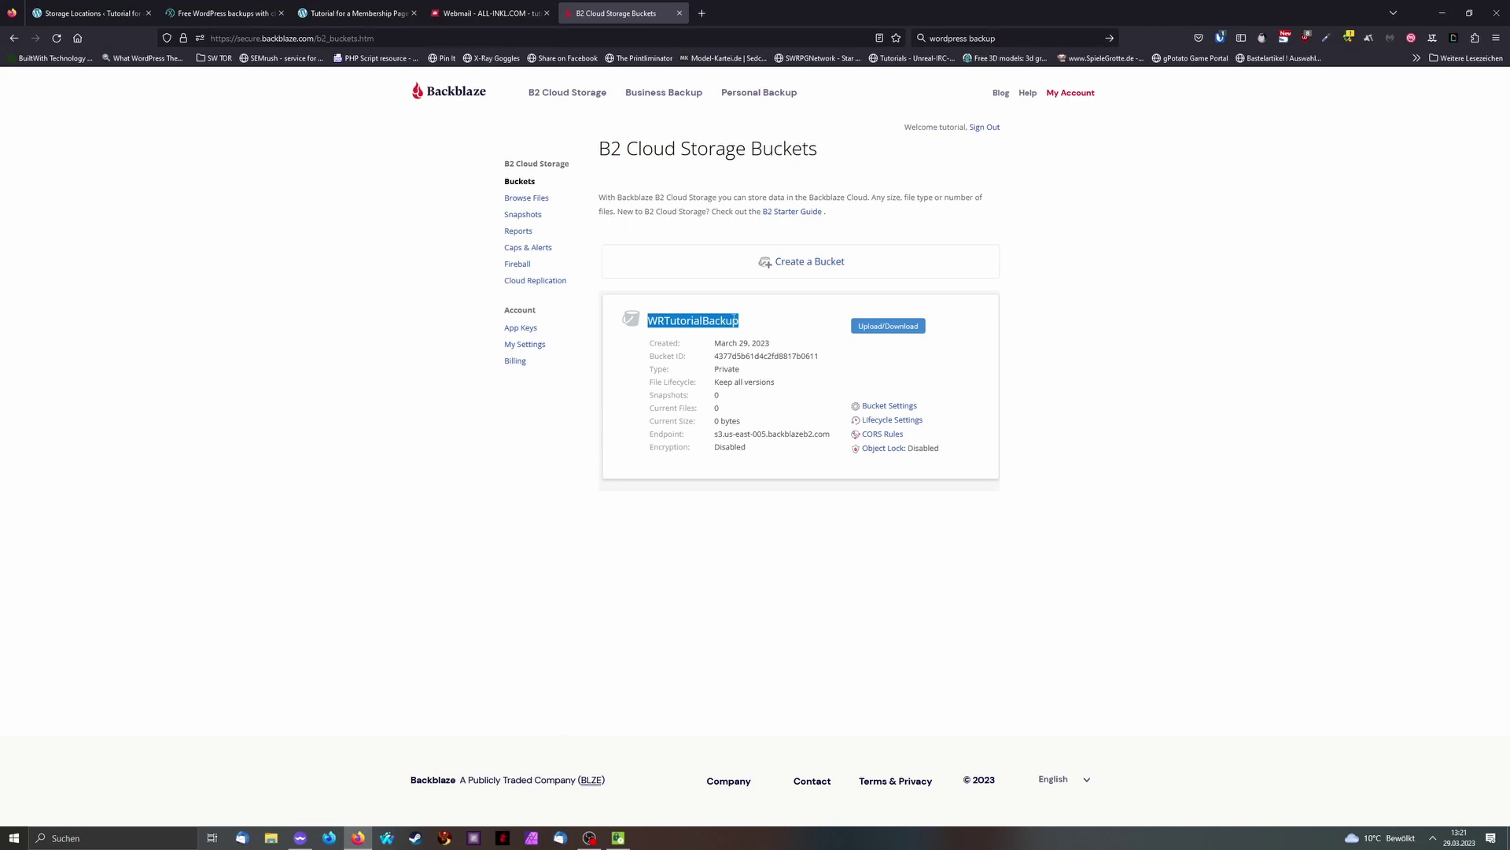
left_click(409, 6)
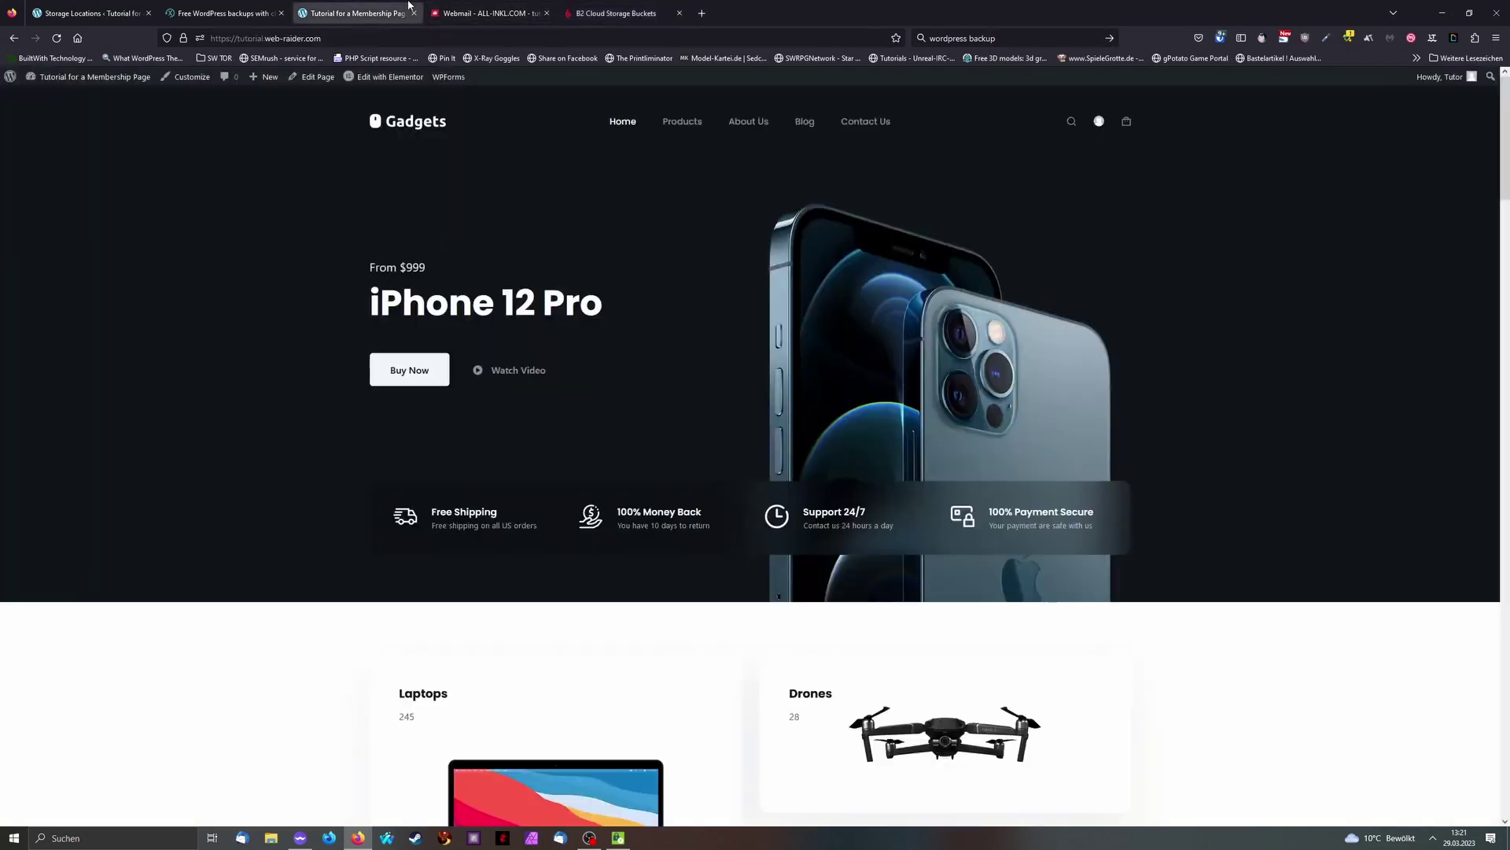
left_click(223, 13)
left_click(91, 13)
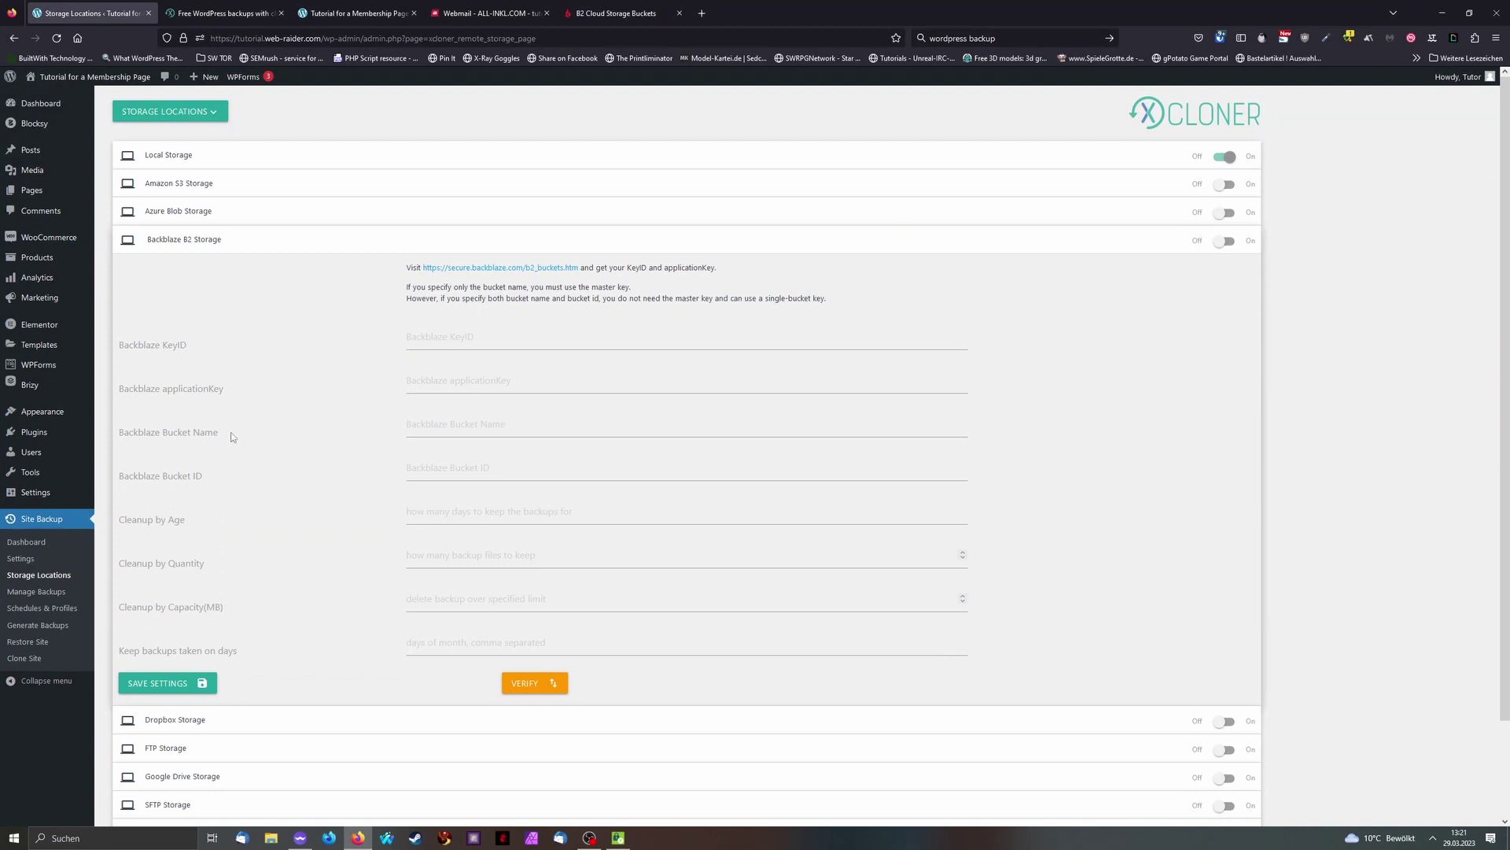
left_click(444, 428)
key("ctrl+v")
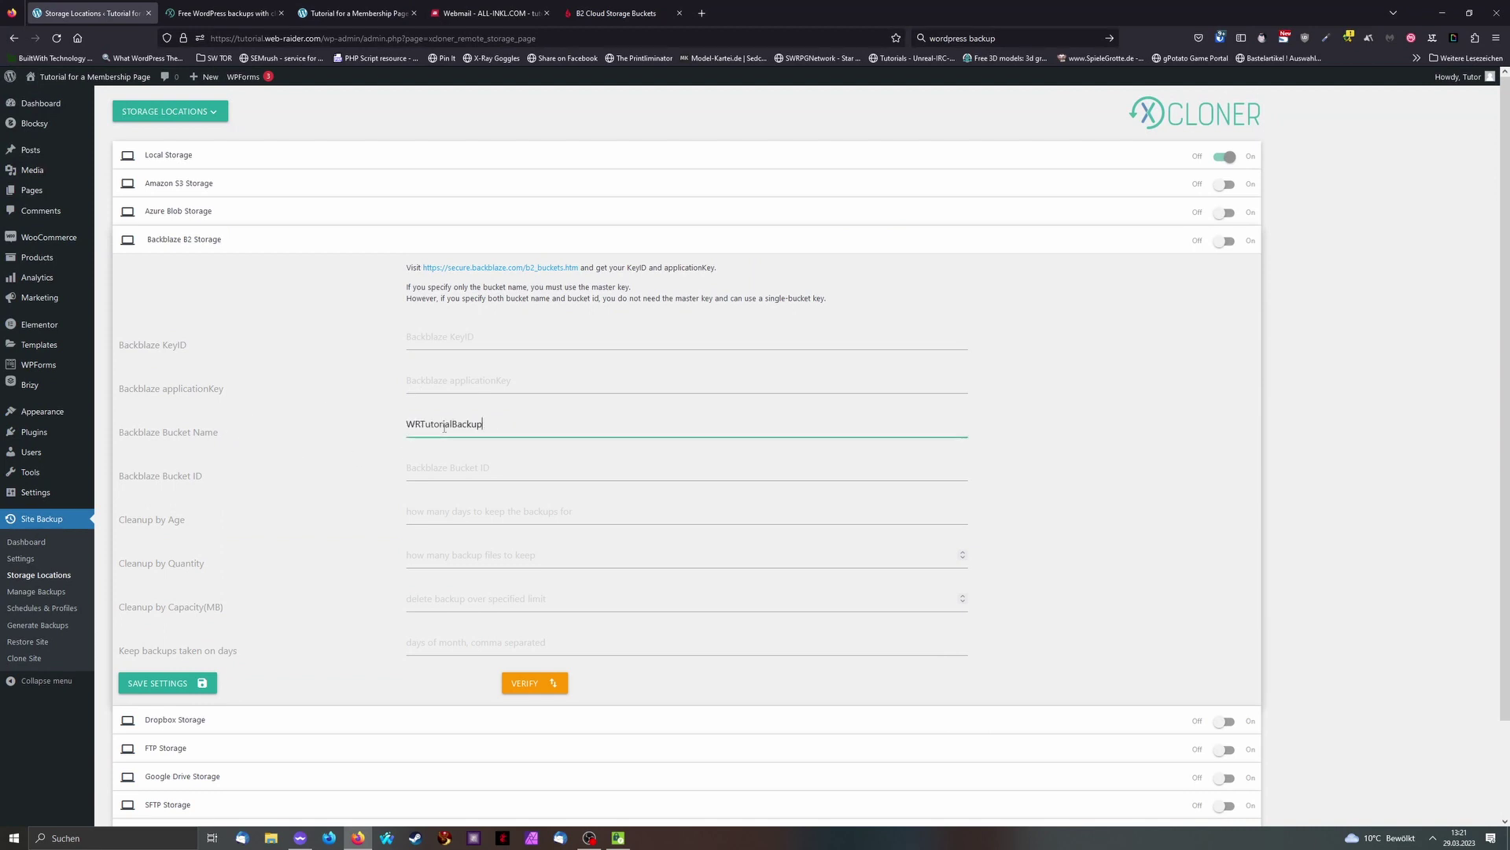
Copy the WRTutorialBackup bucket ID into XCloner's Bucket ID field
left_click(488, 13)
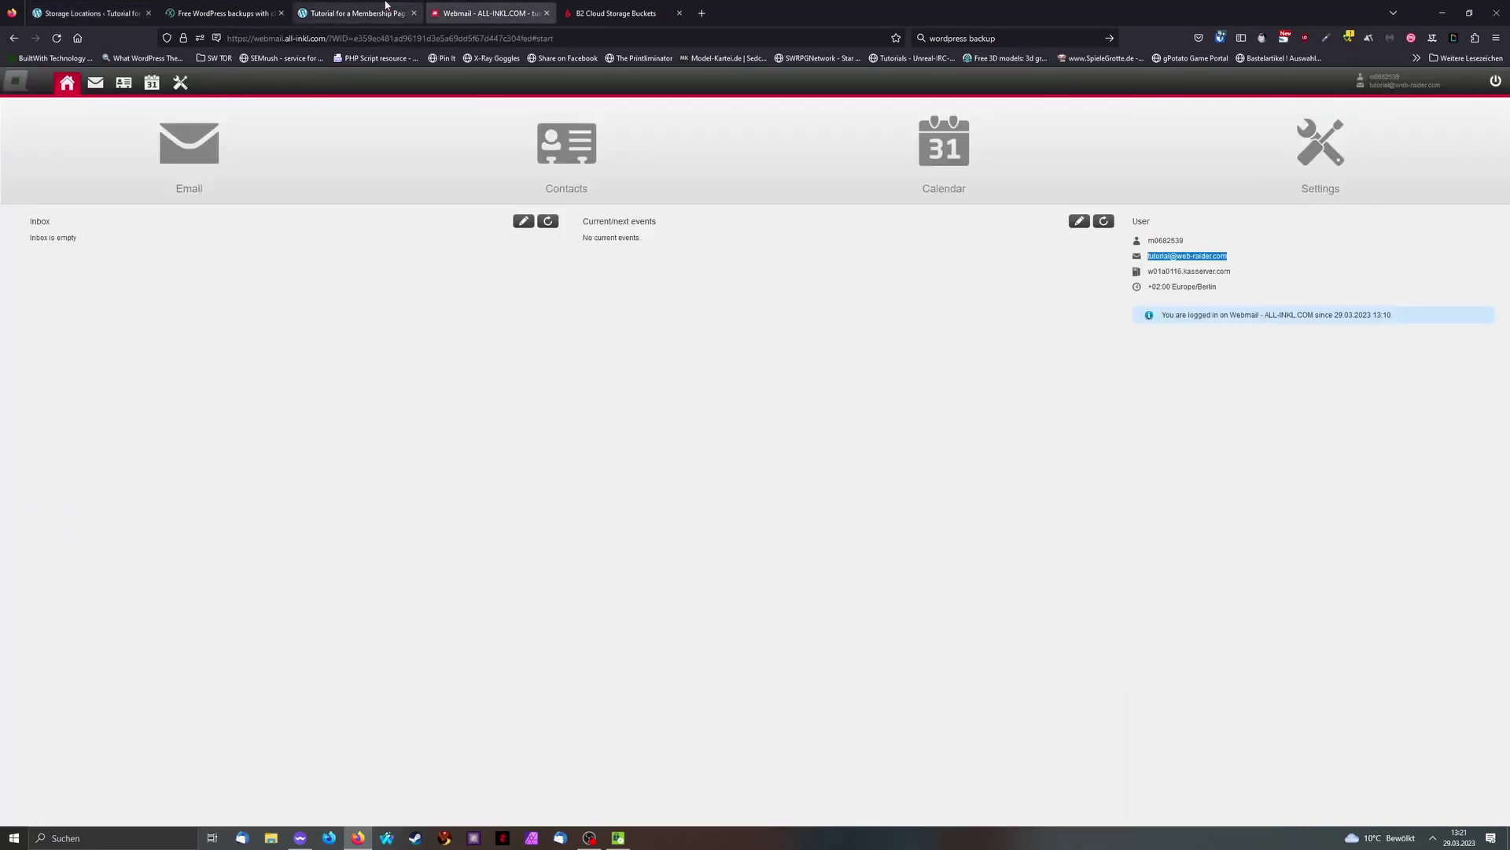
left_click(566, 7)
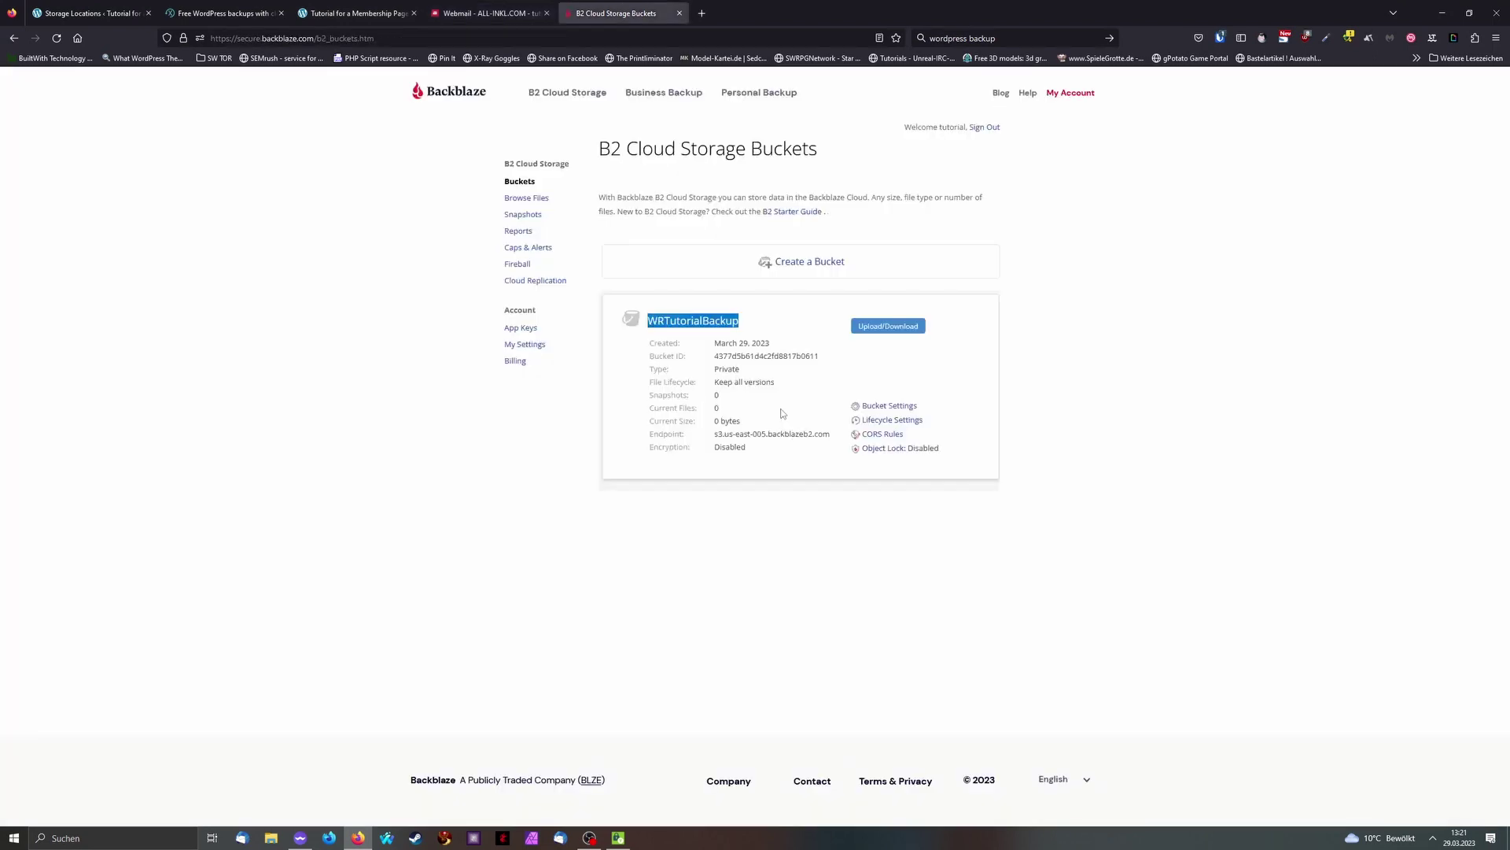
left_click_drag(715, 358, 825, 359)
key("ctrl+c")
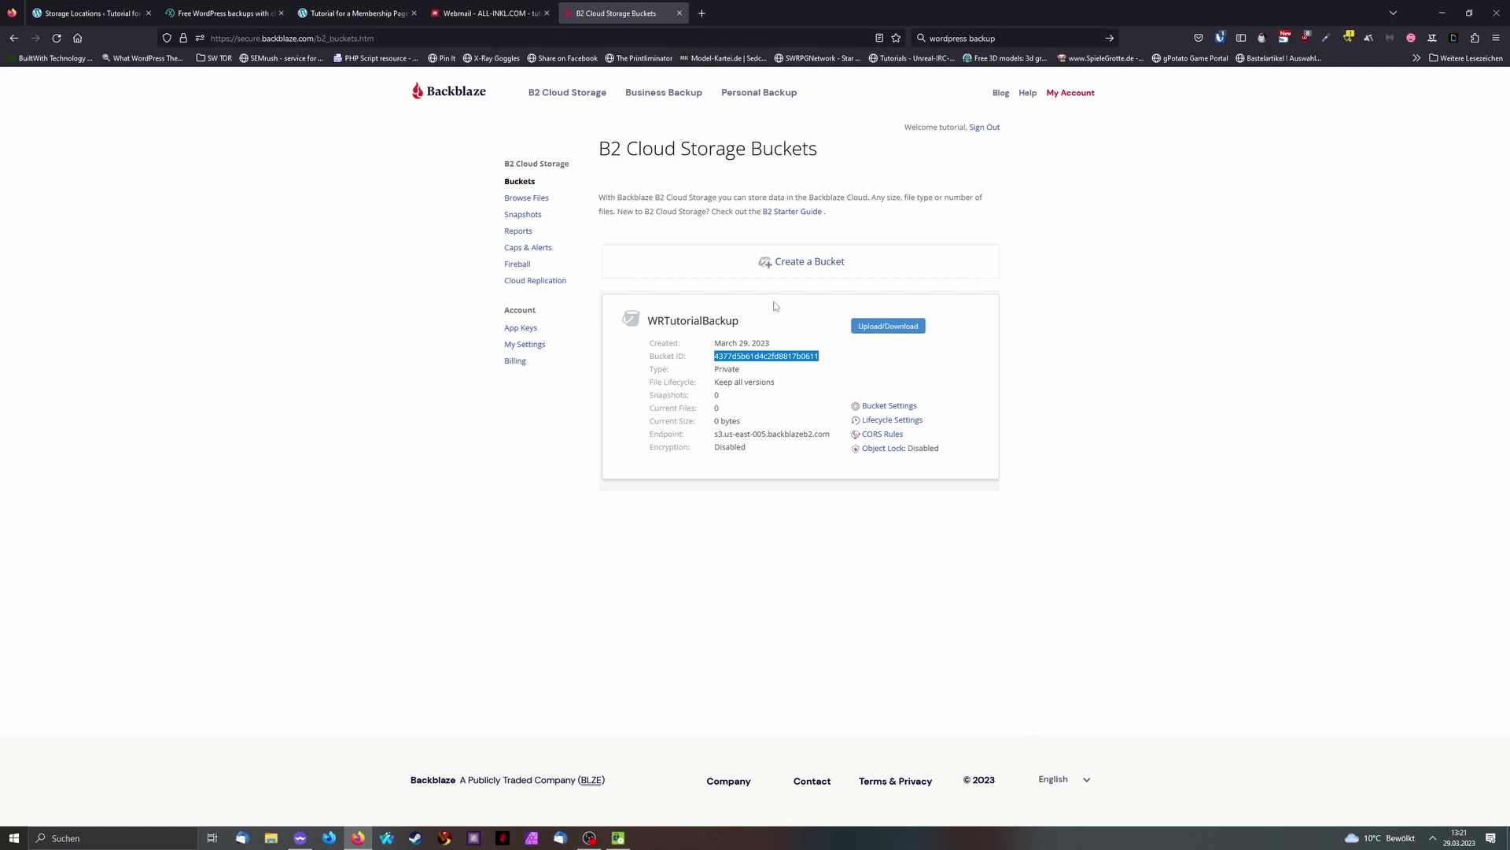
left_click(97, 9)
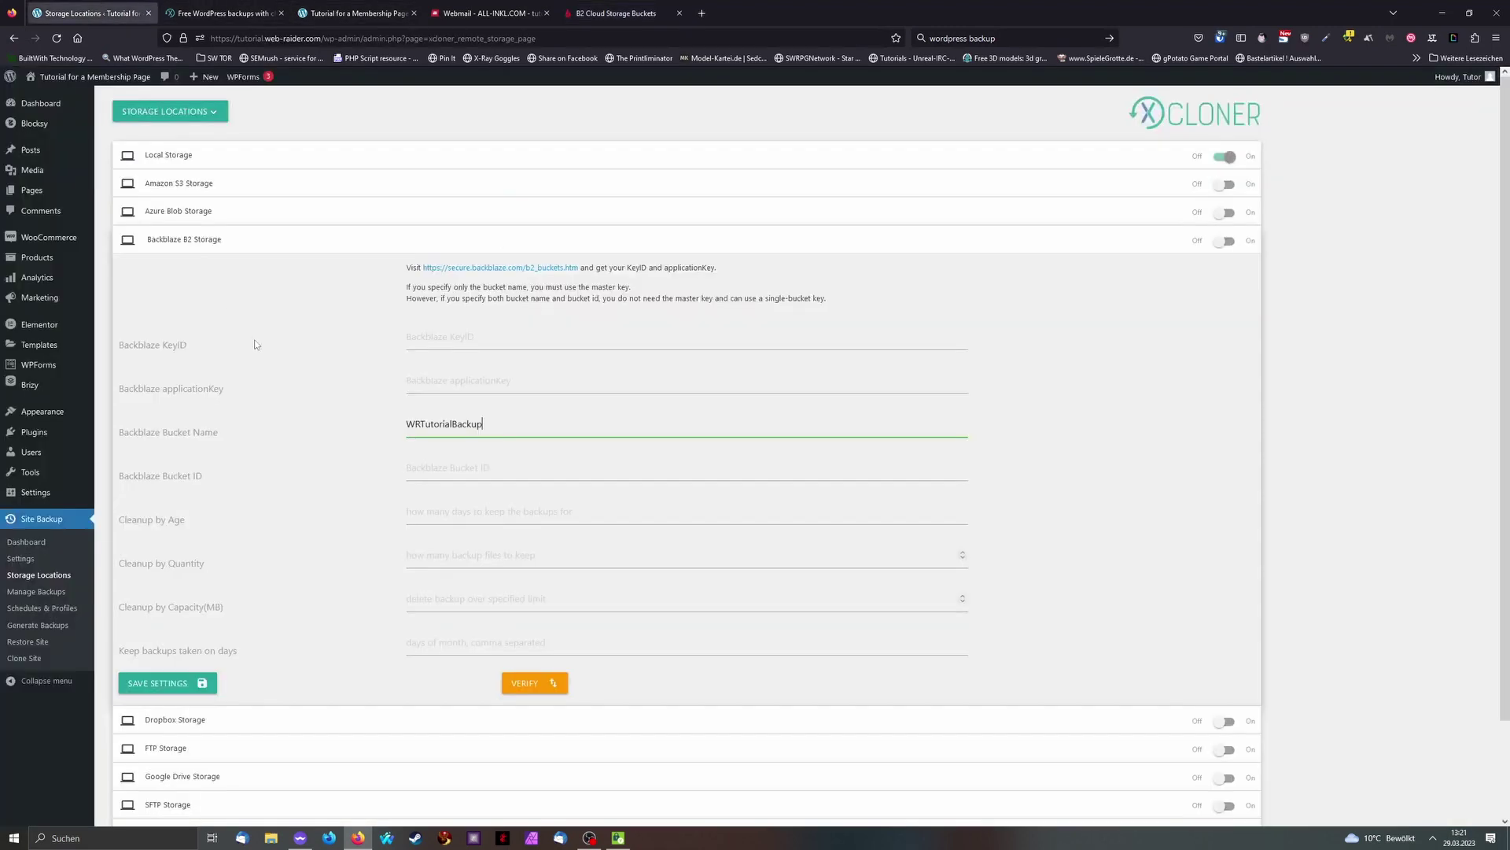
left_click(467, 472)
key("ctrl+v")
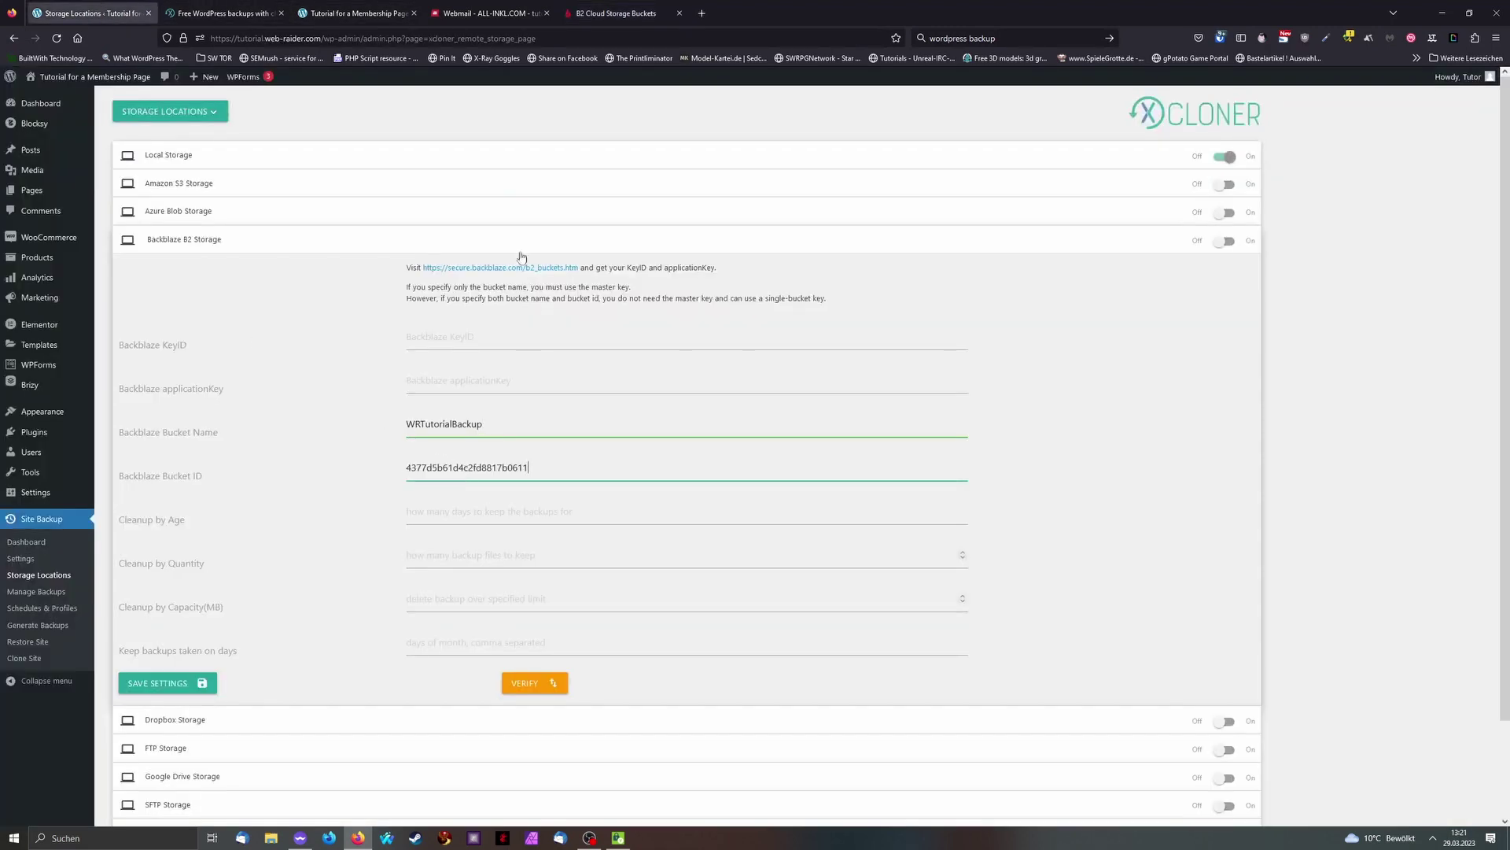
left_click(569, 12)
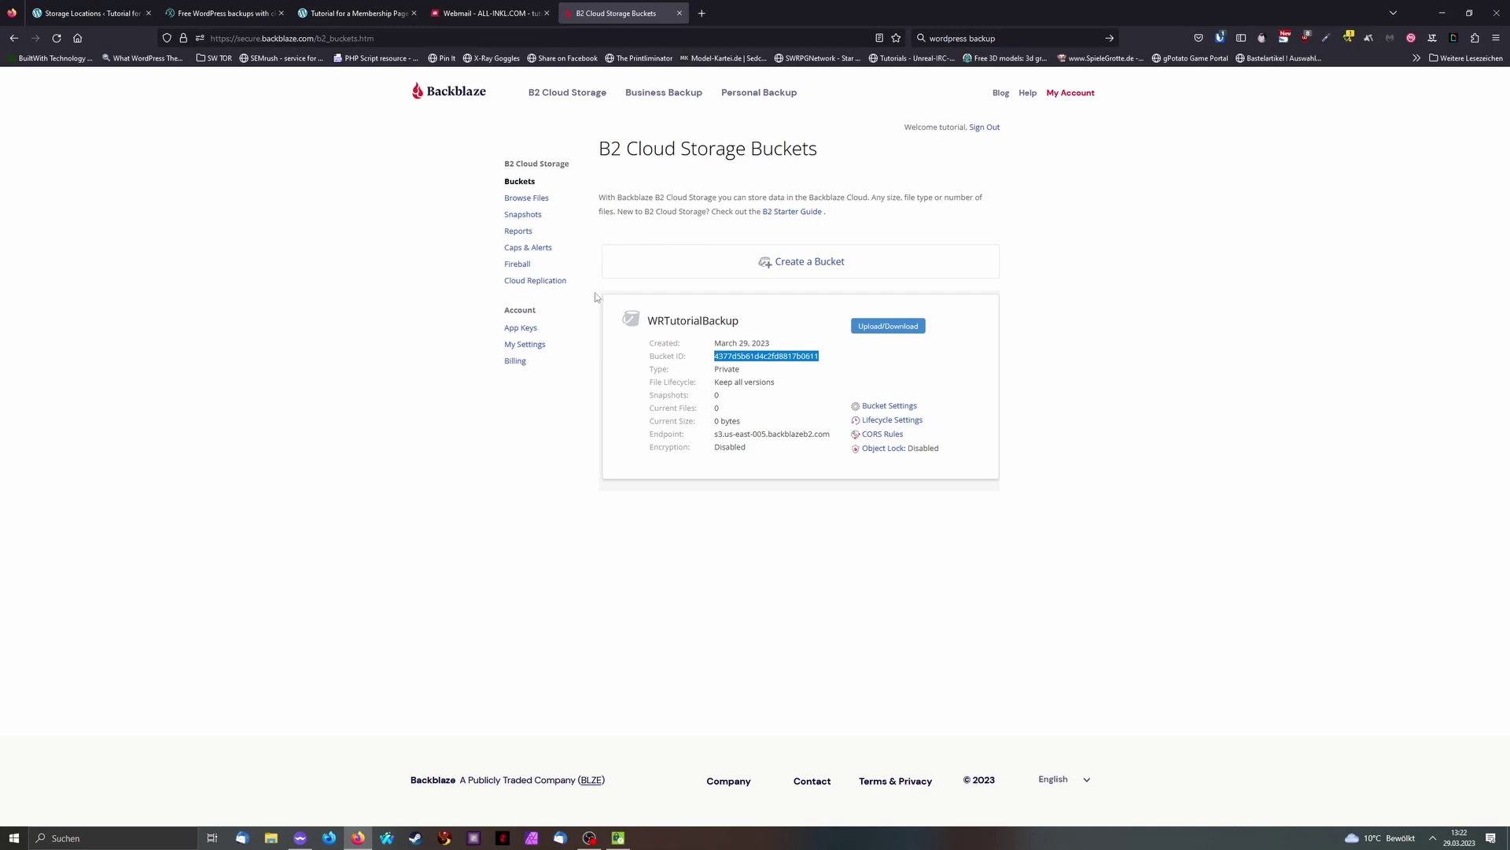
Create Backblaze application key 'worpressbackup' limited to the WRTutorialBackup bucket
left_click(523, 327)
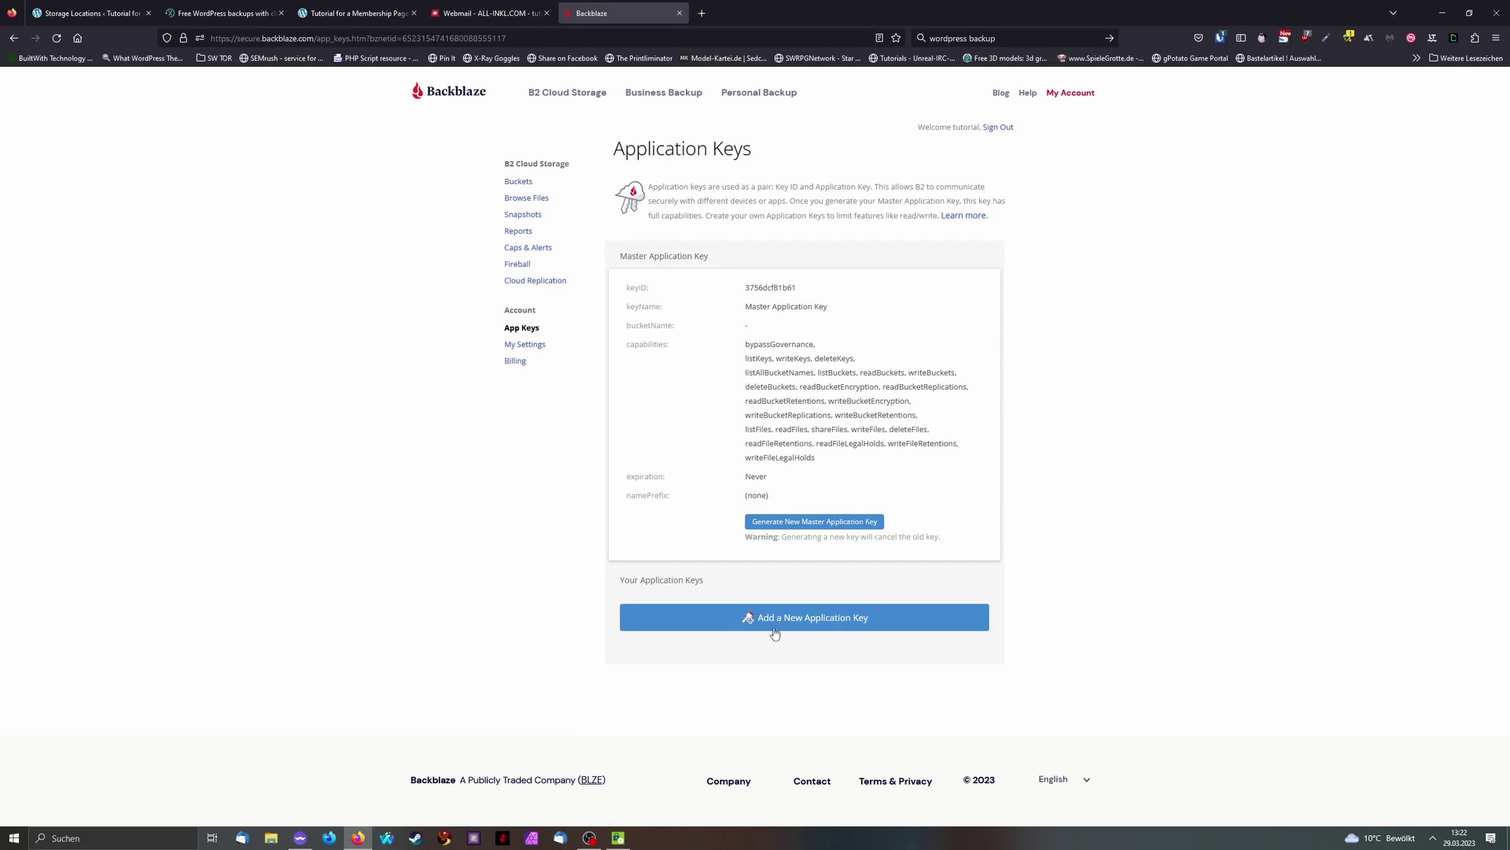
left_click(811, 628)
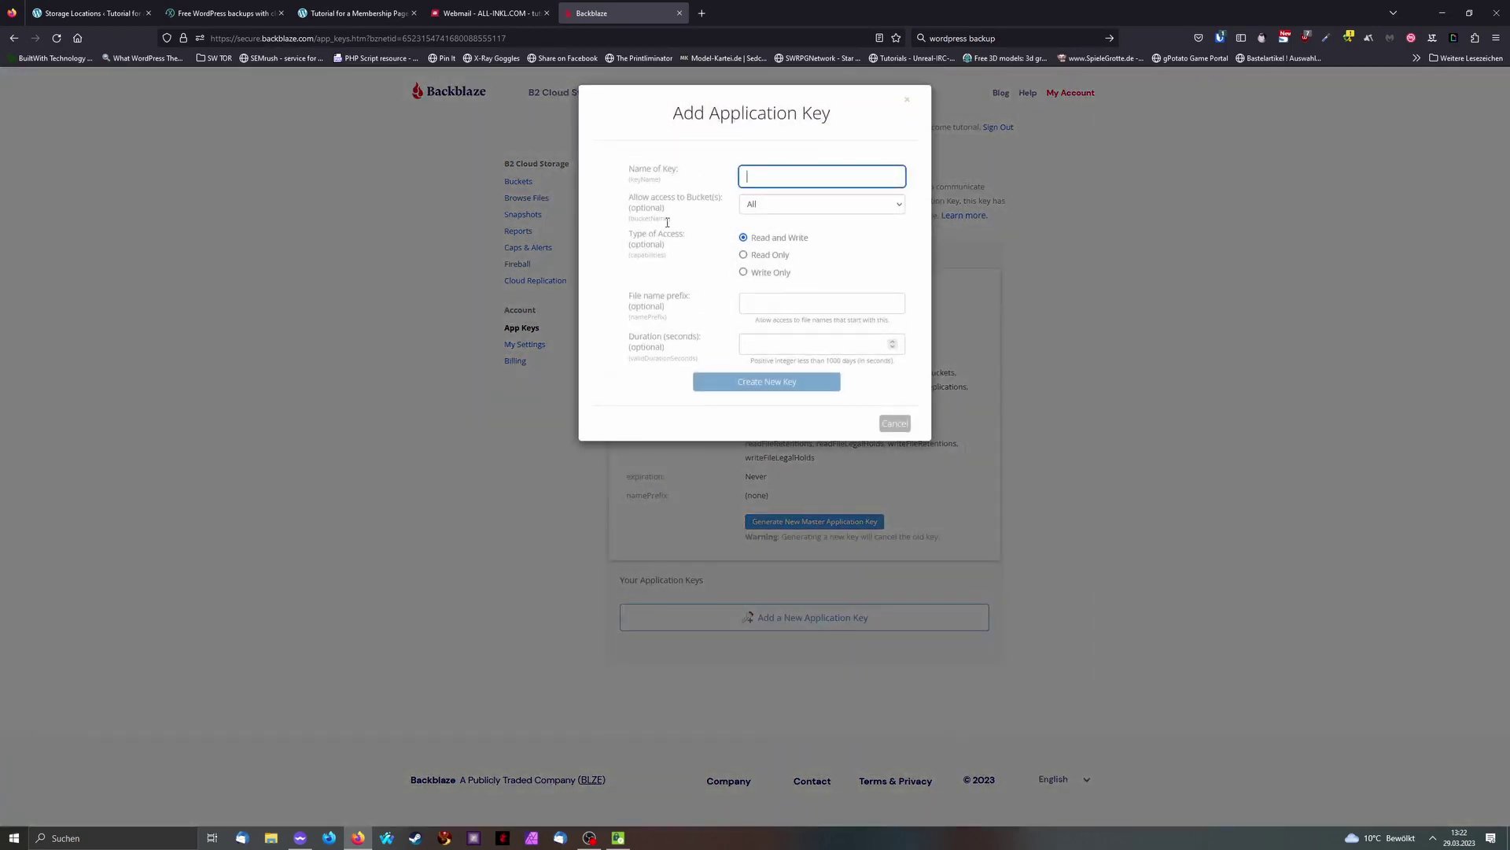
type("wor")
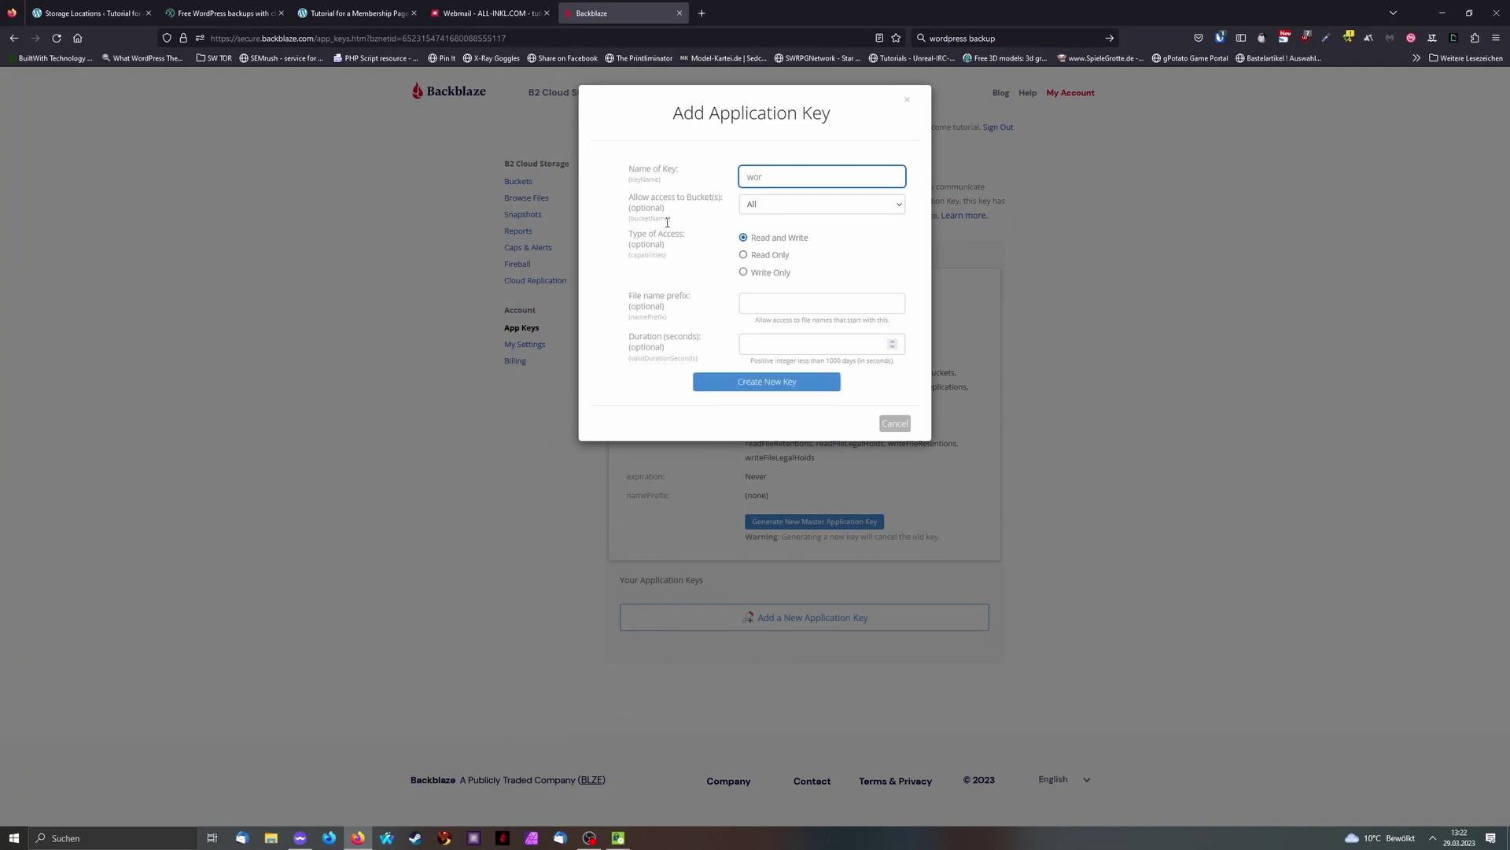
type("pressbackup")
left_click(756, 206)
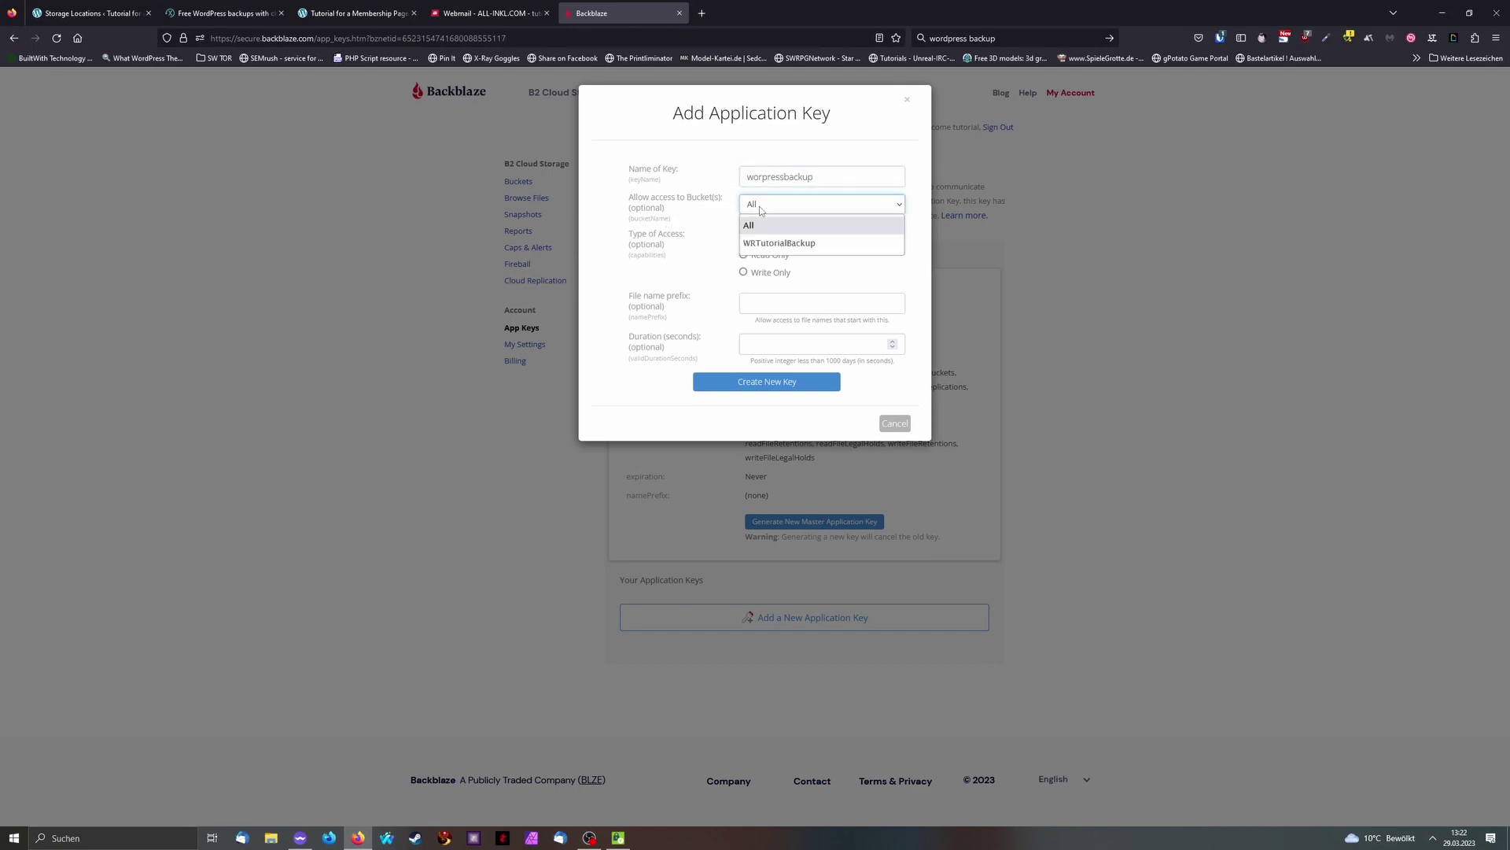
left_click(775, 244)
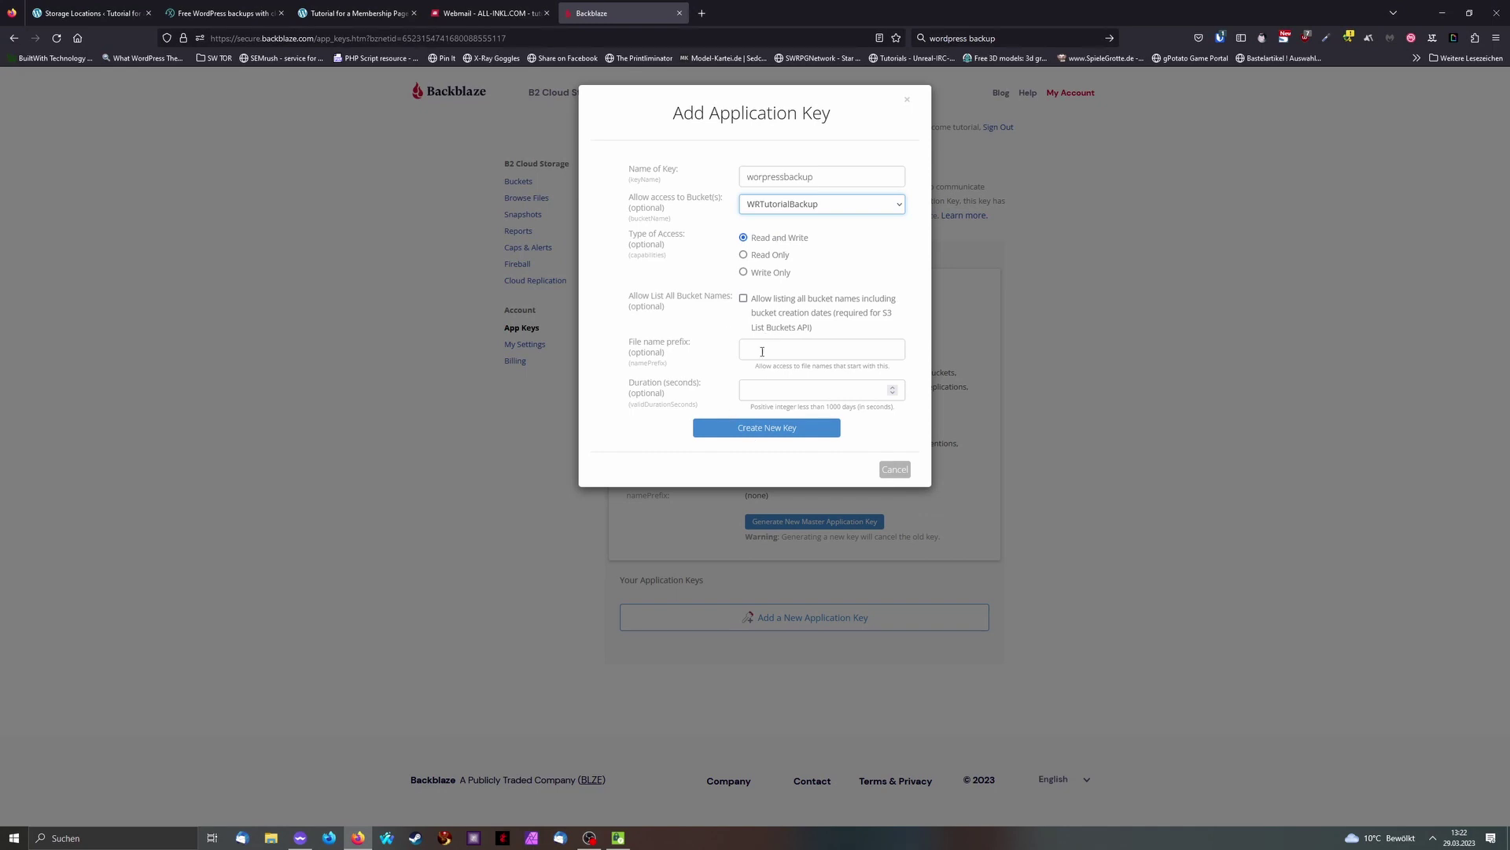
left_click(751, 430)
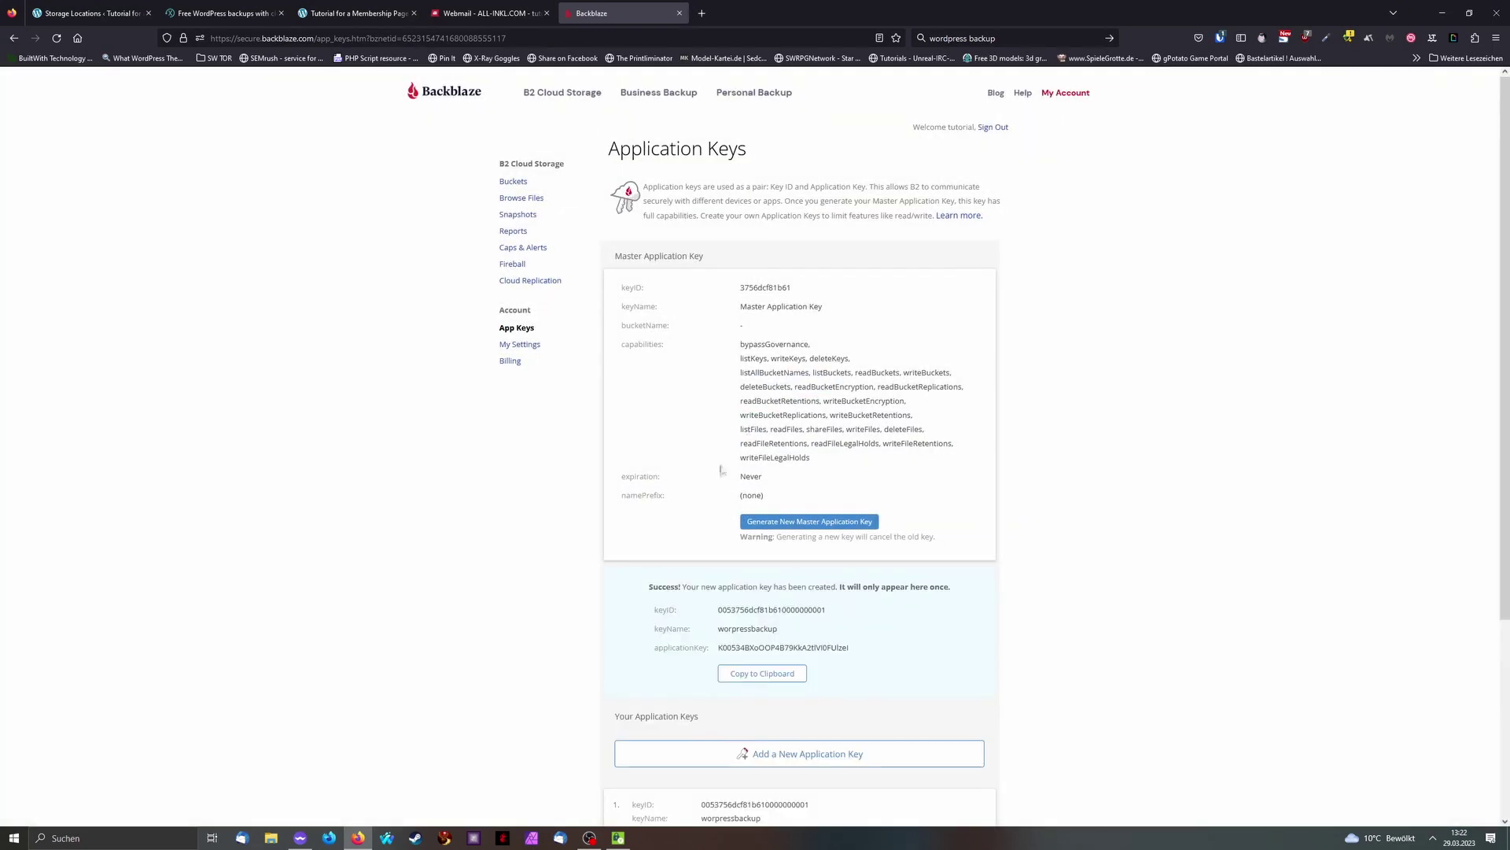
Copy the new key ID from Backblaze into XCloner's KeyID field
double_click(743, 609)
key("ctrl+c")
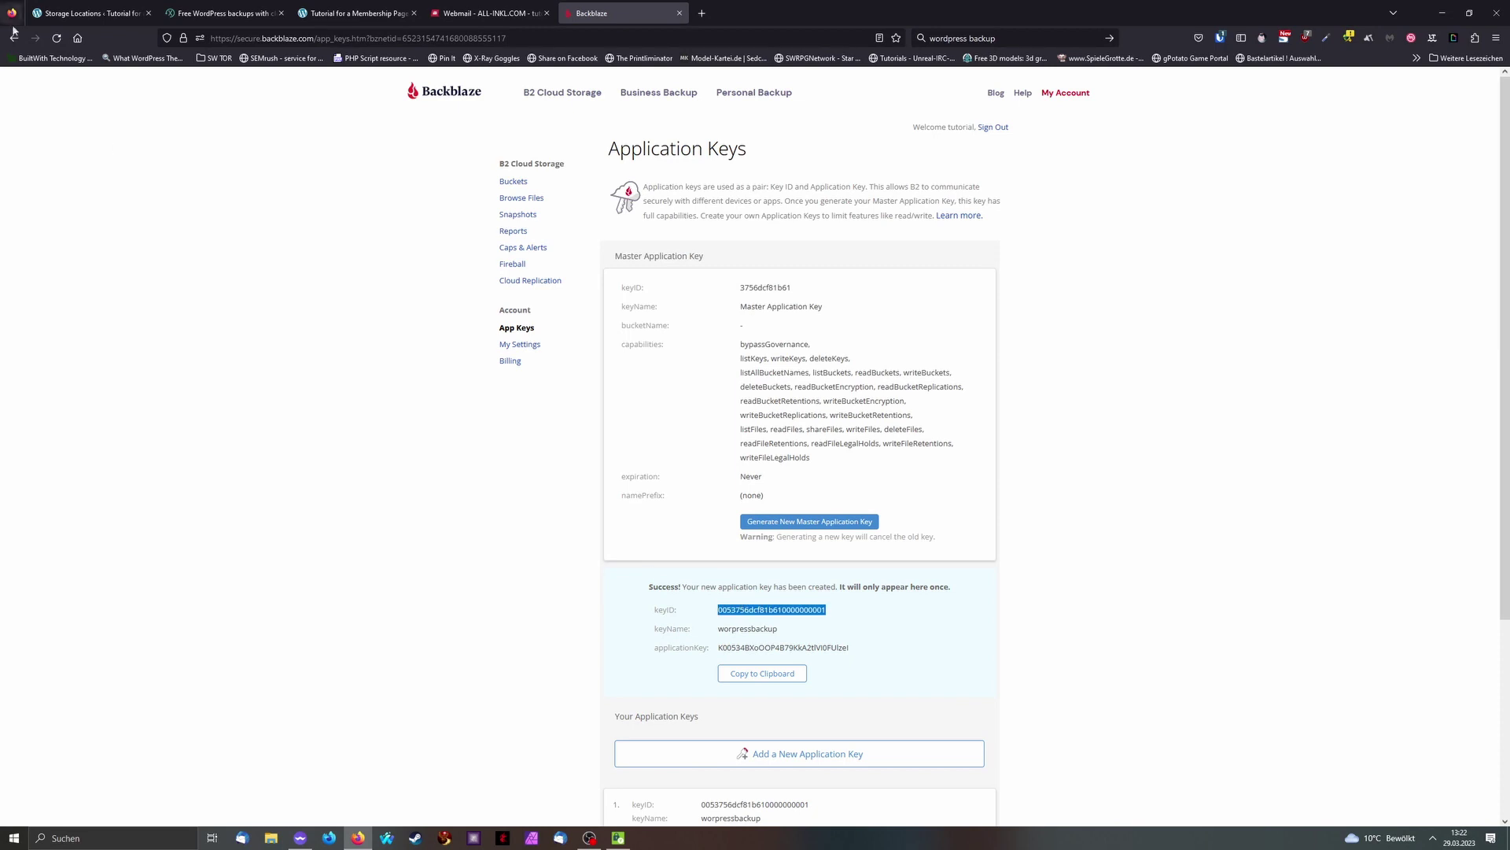
left_click(88, 12)
left_click(479, 347)
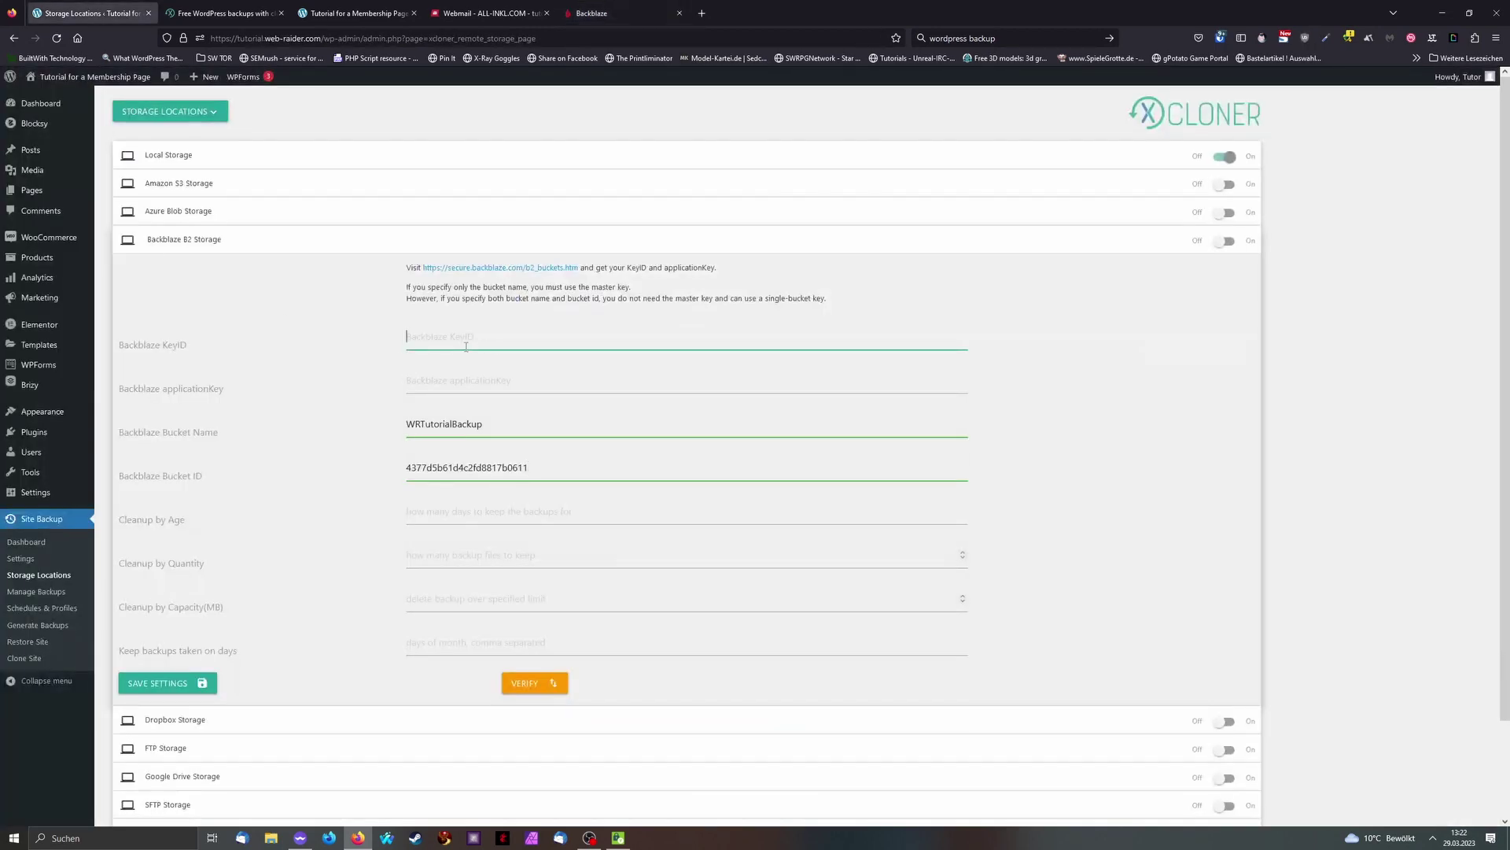
key("ctrl+v")
Paste the application key into XCloner's applicationKey field and verify the Backblaze connection
left_click(621, 13)
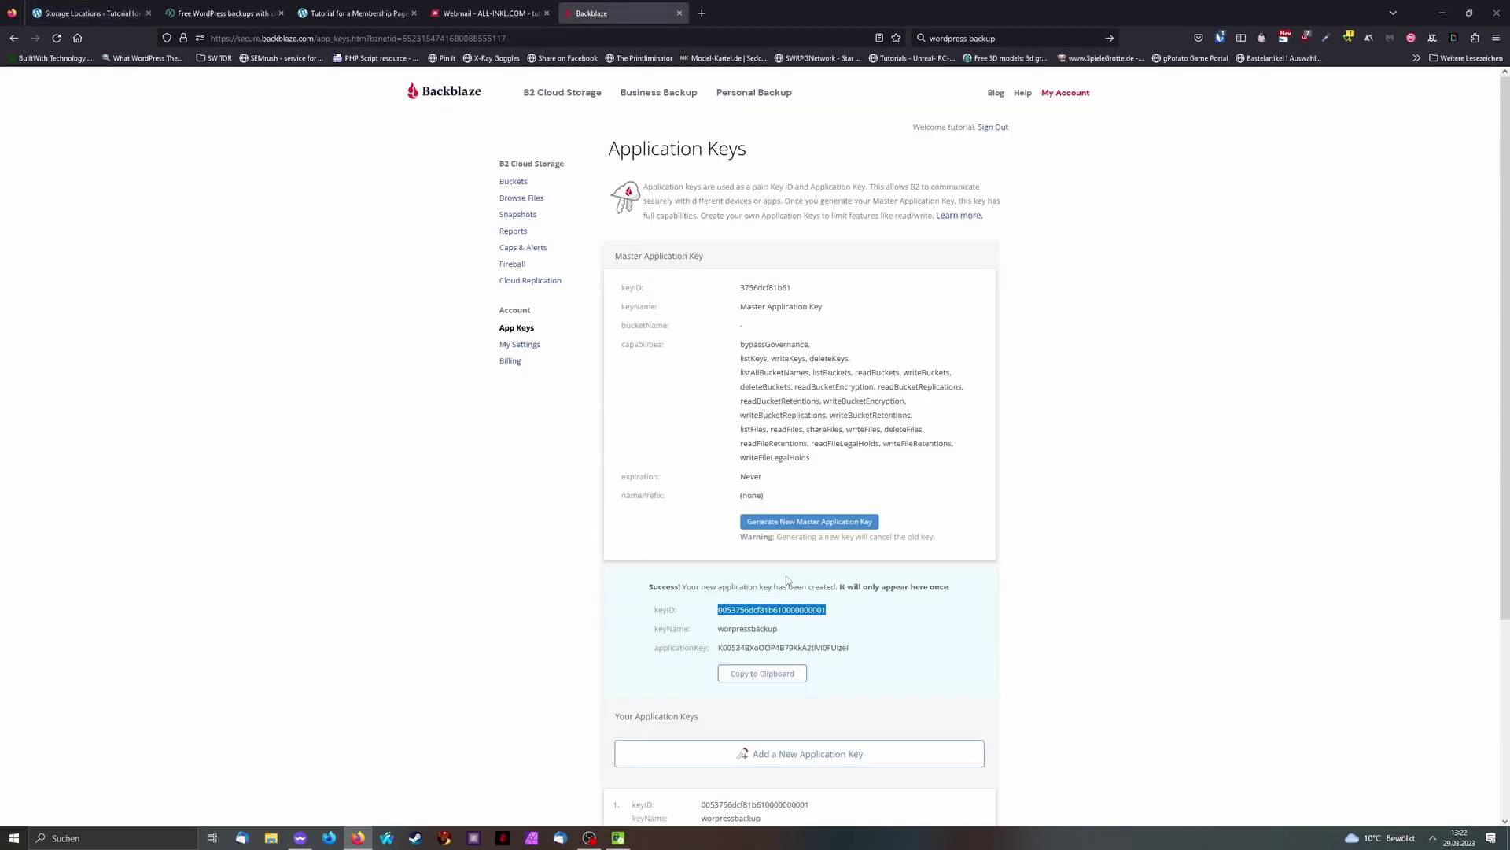
double_click(741, 646)
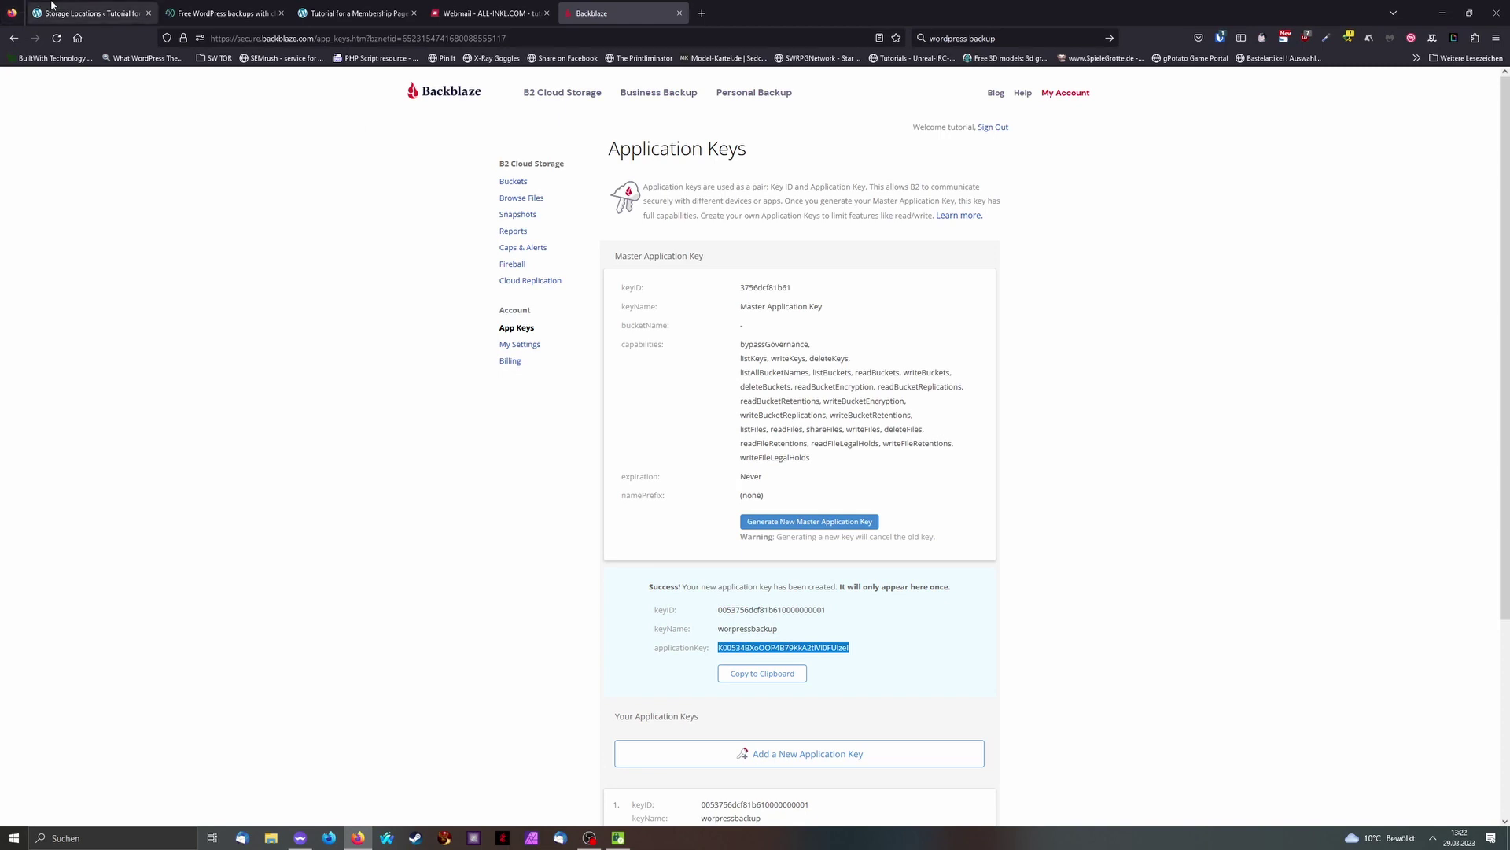
left_click(87, 13)
left_click(451, 381)
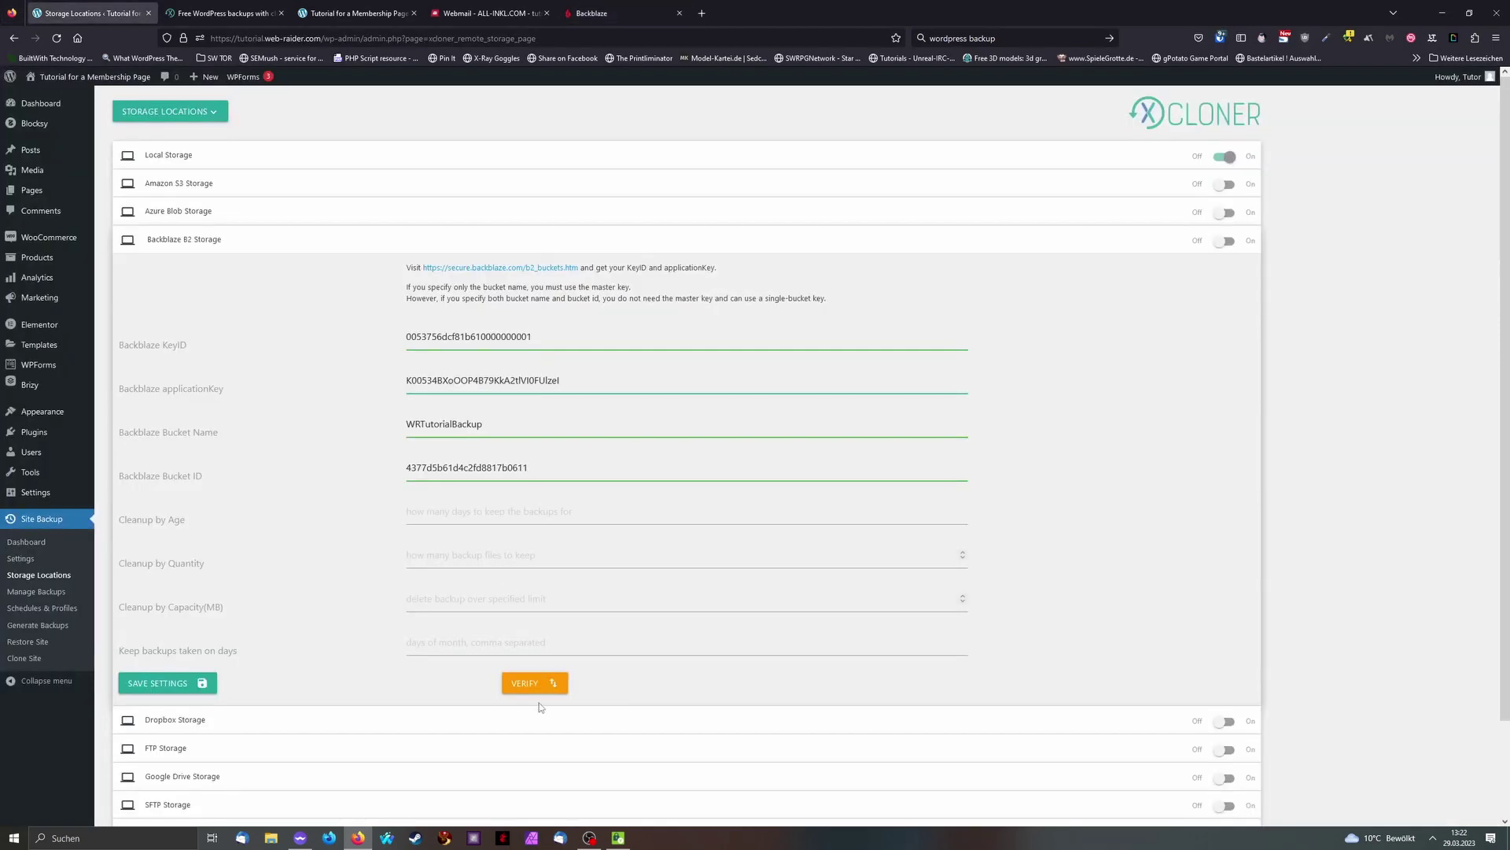
left_click(533, 684)
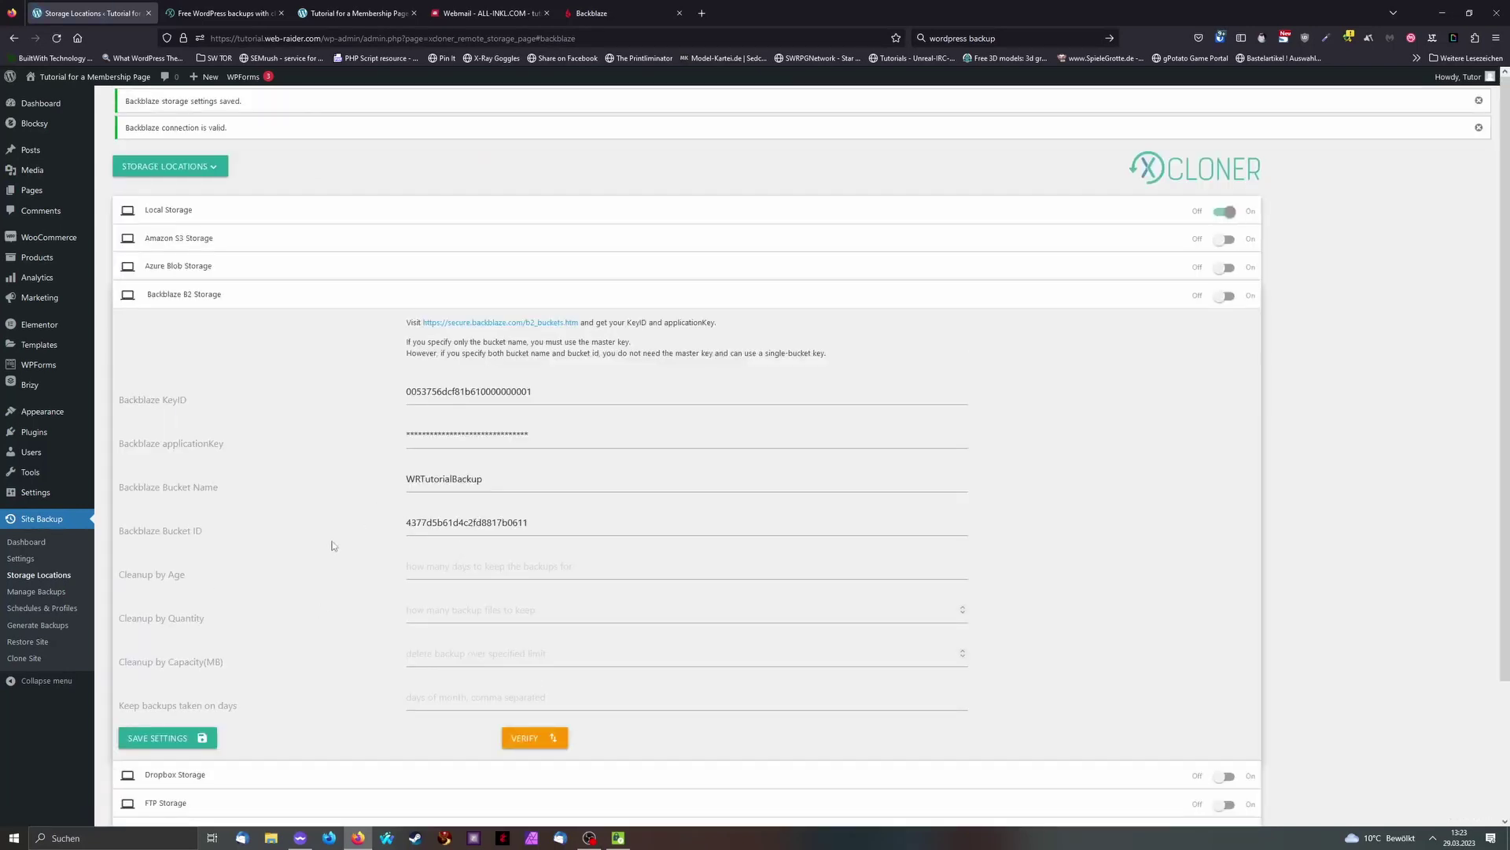
Save the B2 settings, switch Backblaze B2 Storage On and save, then open Manage Backups
left_click(167, 738)
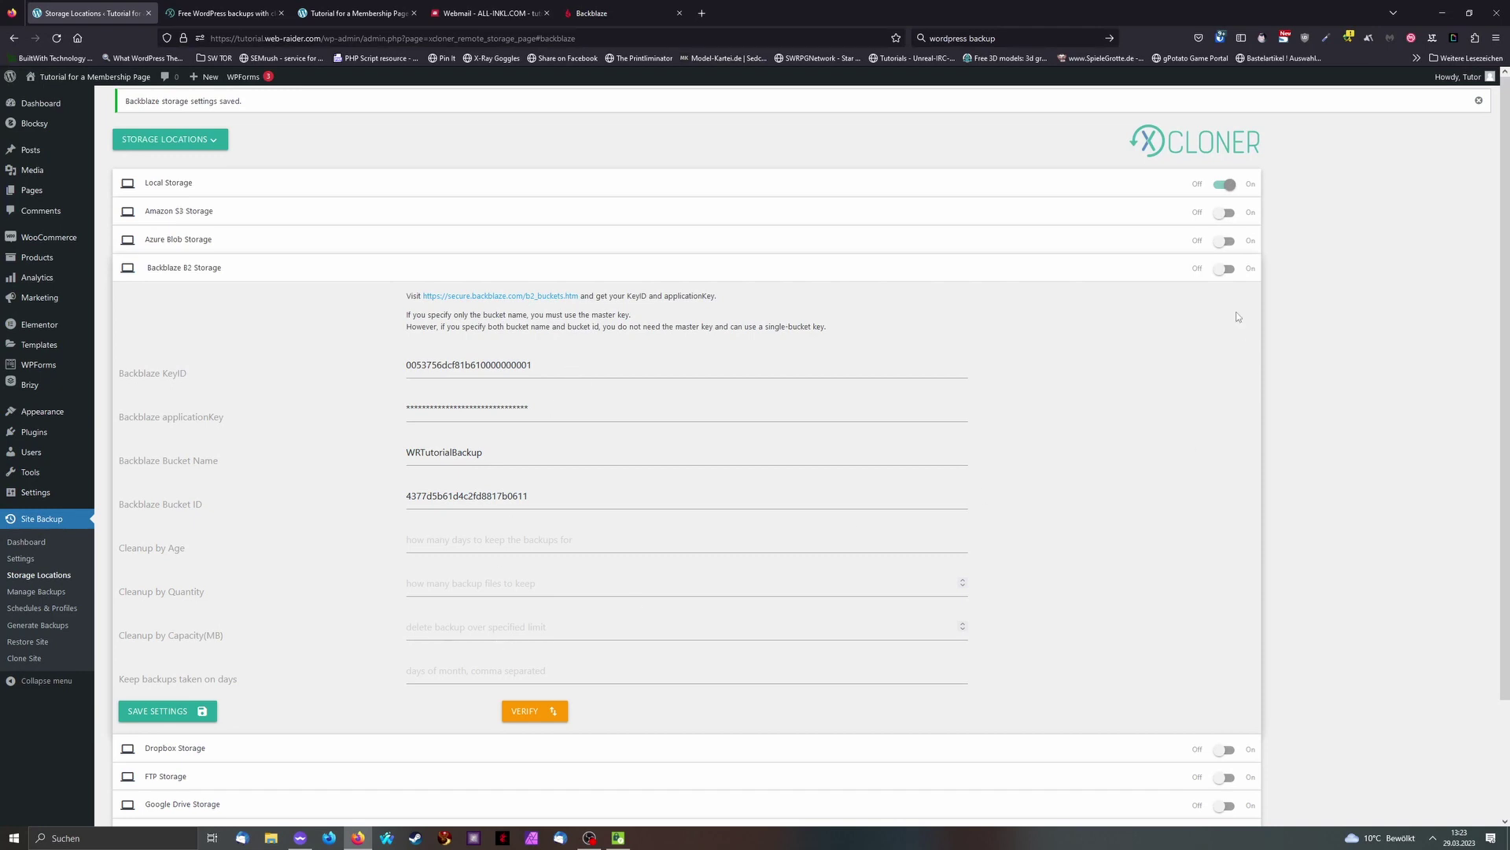
left_click(1225, 269)
left_click(201, 710)
left_click(48, 582)
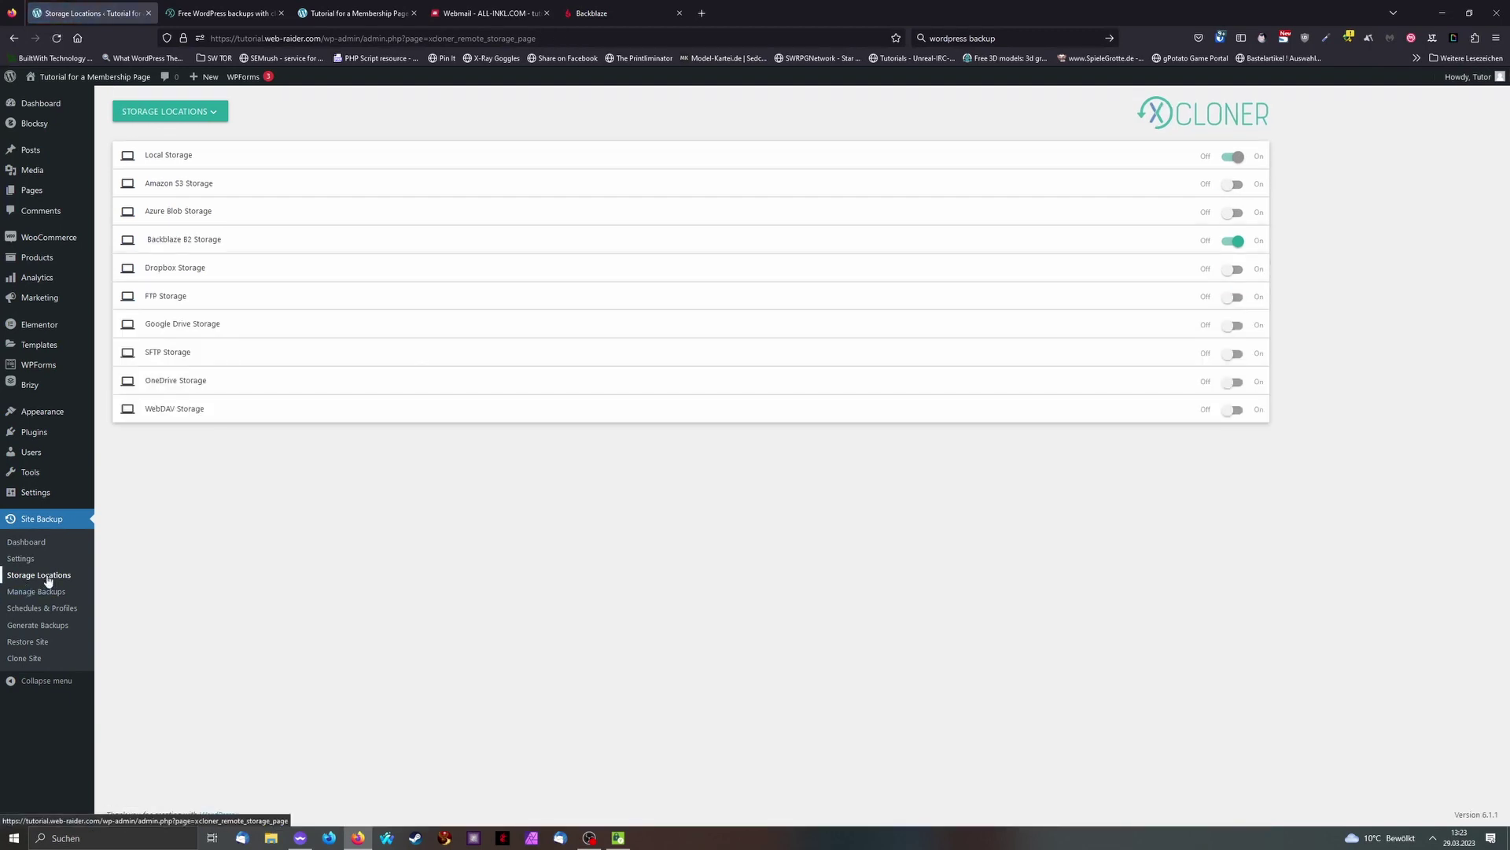
left_click(44, 596)
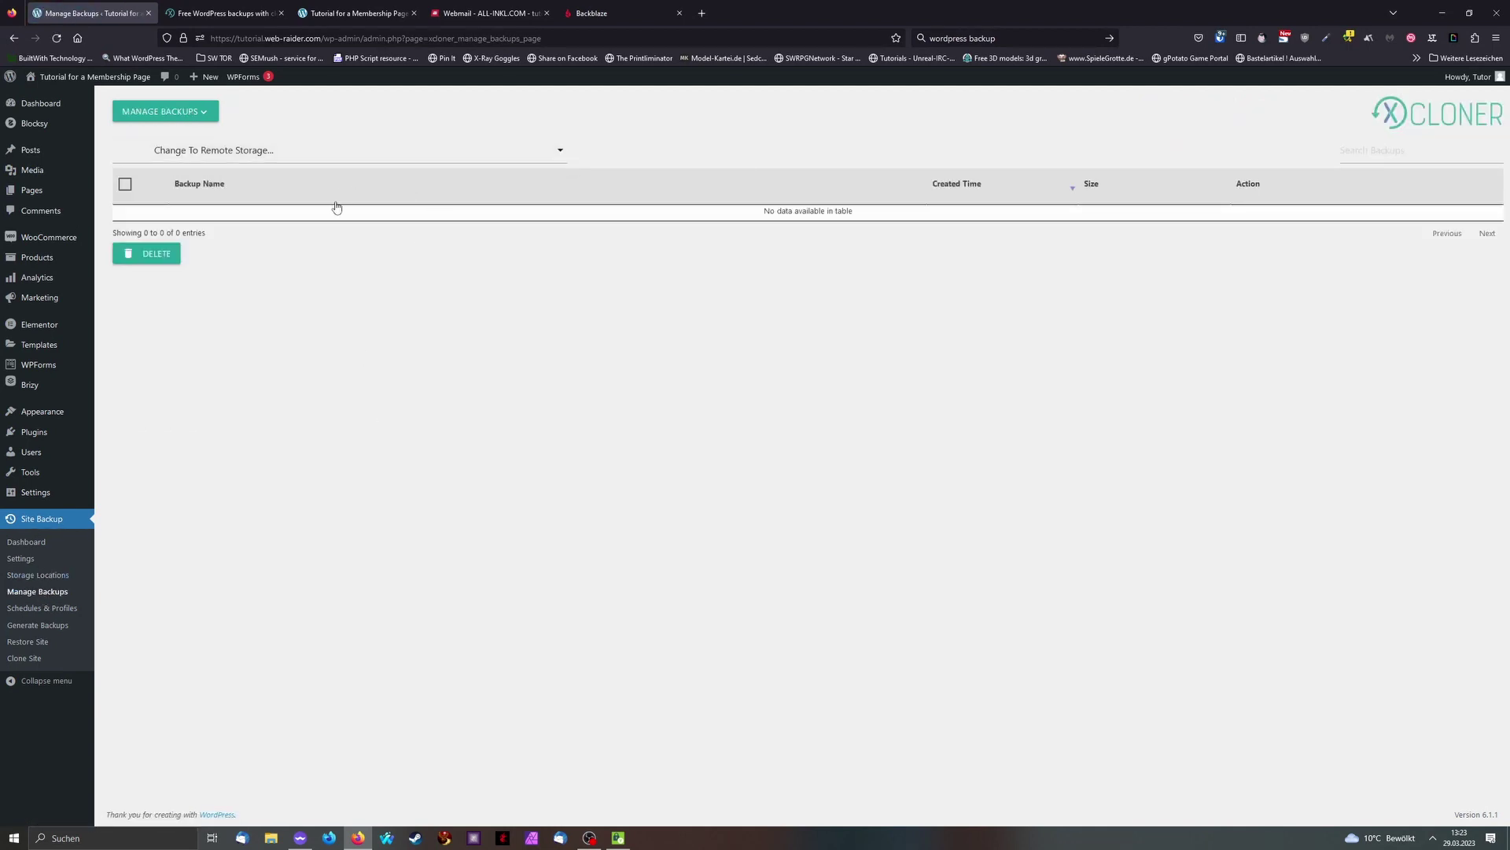
Check the empty Backblaze and Local Storage backup lists, then open Site Backup > Generate Backups
left_click(309, 151)
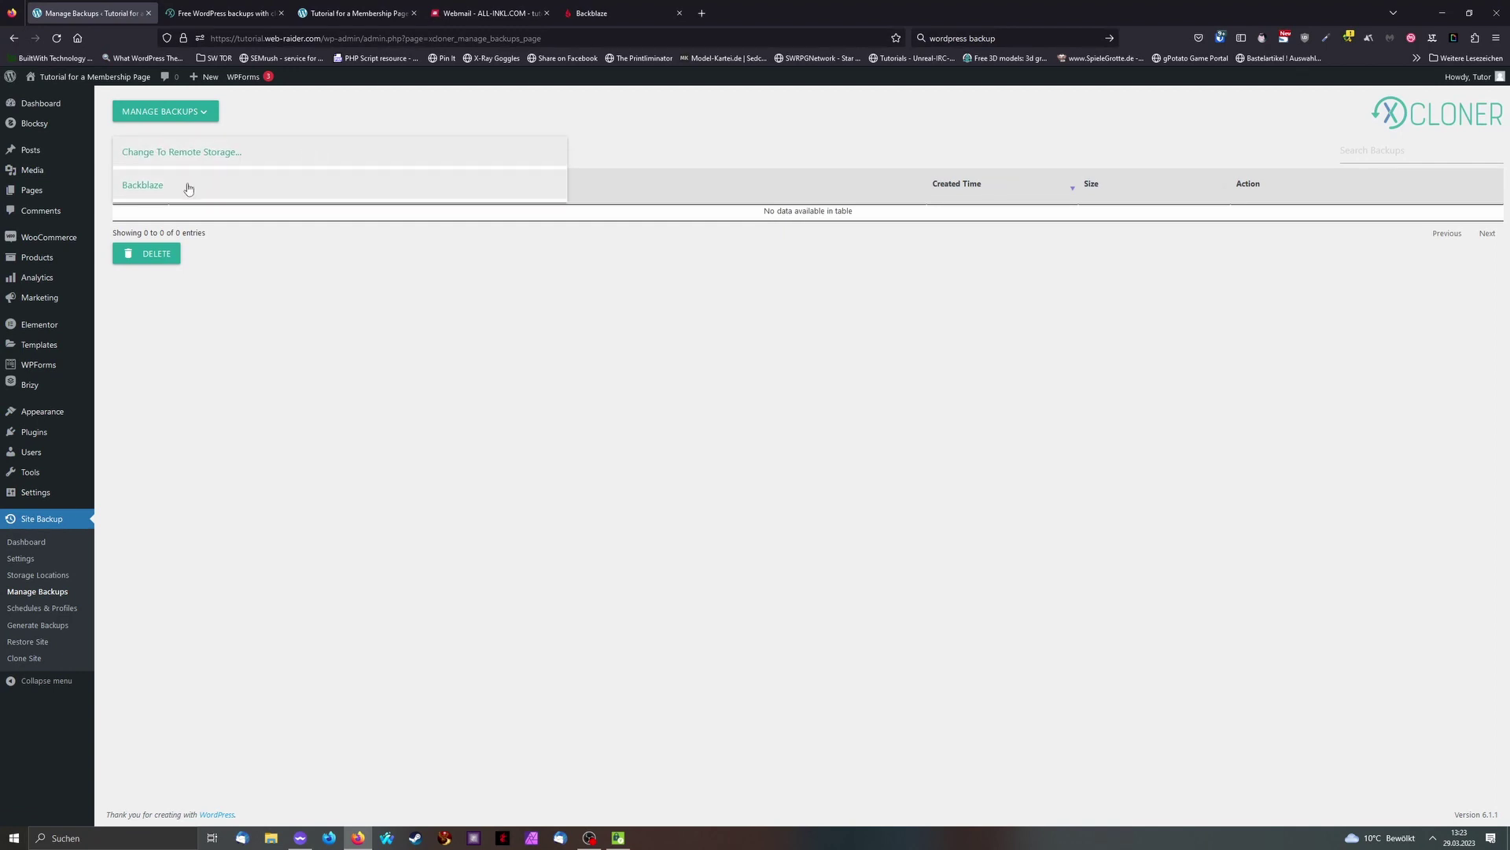
left_click(143, 185)
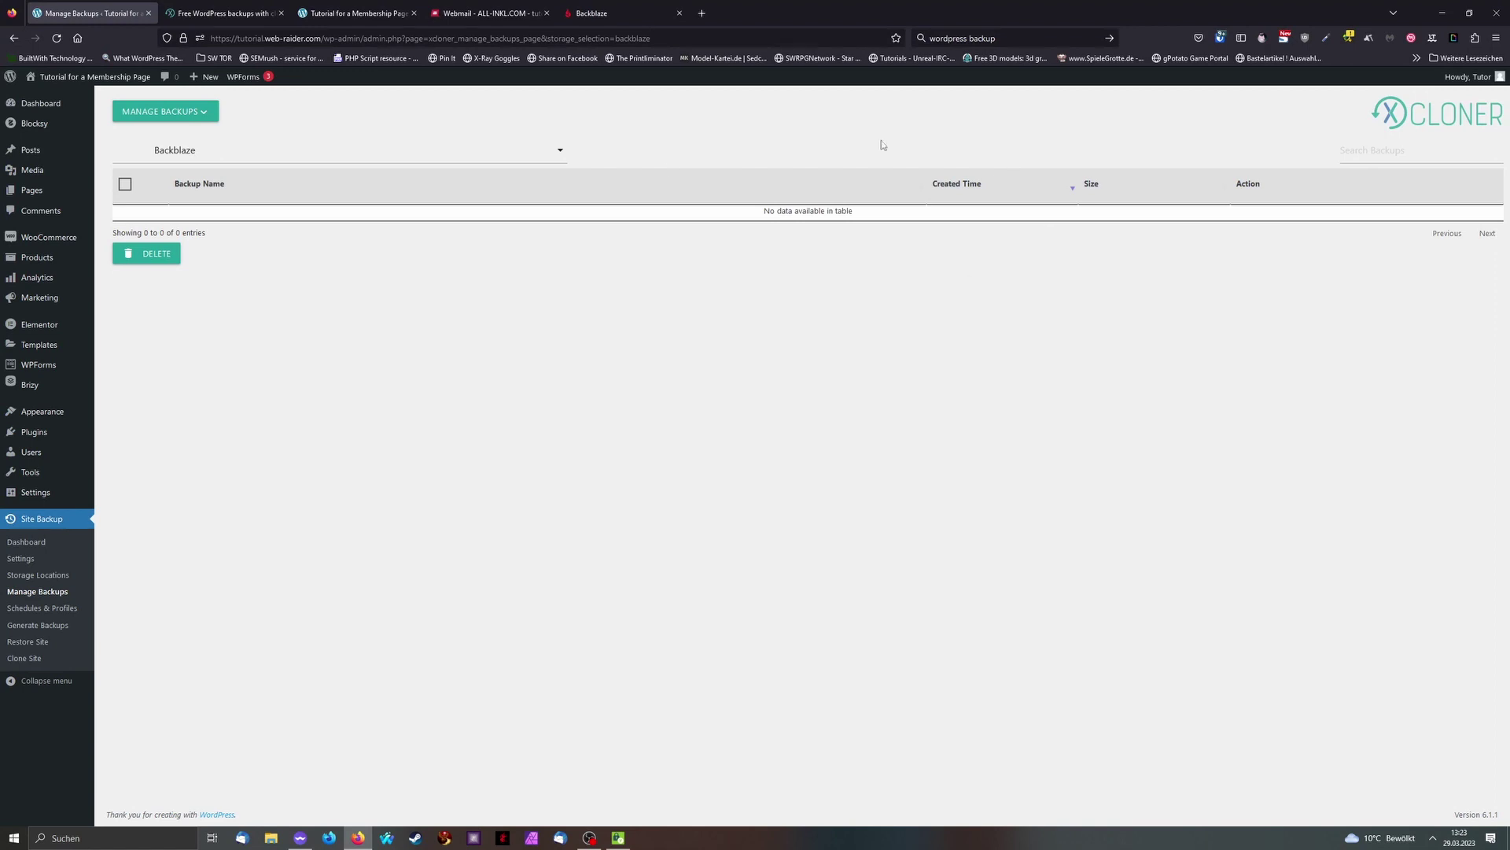
left_click(187, 154)
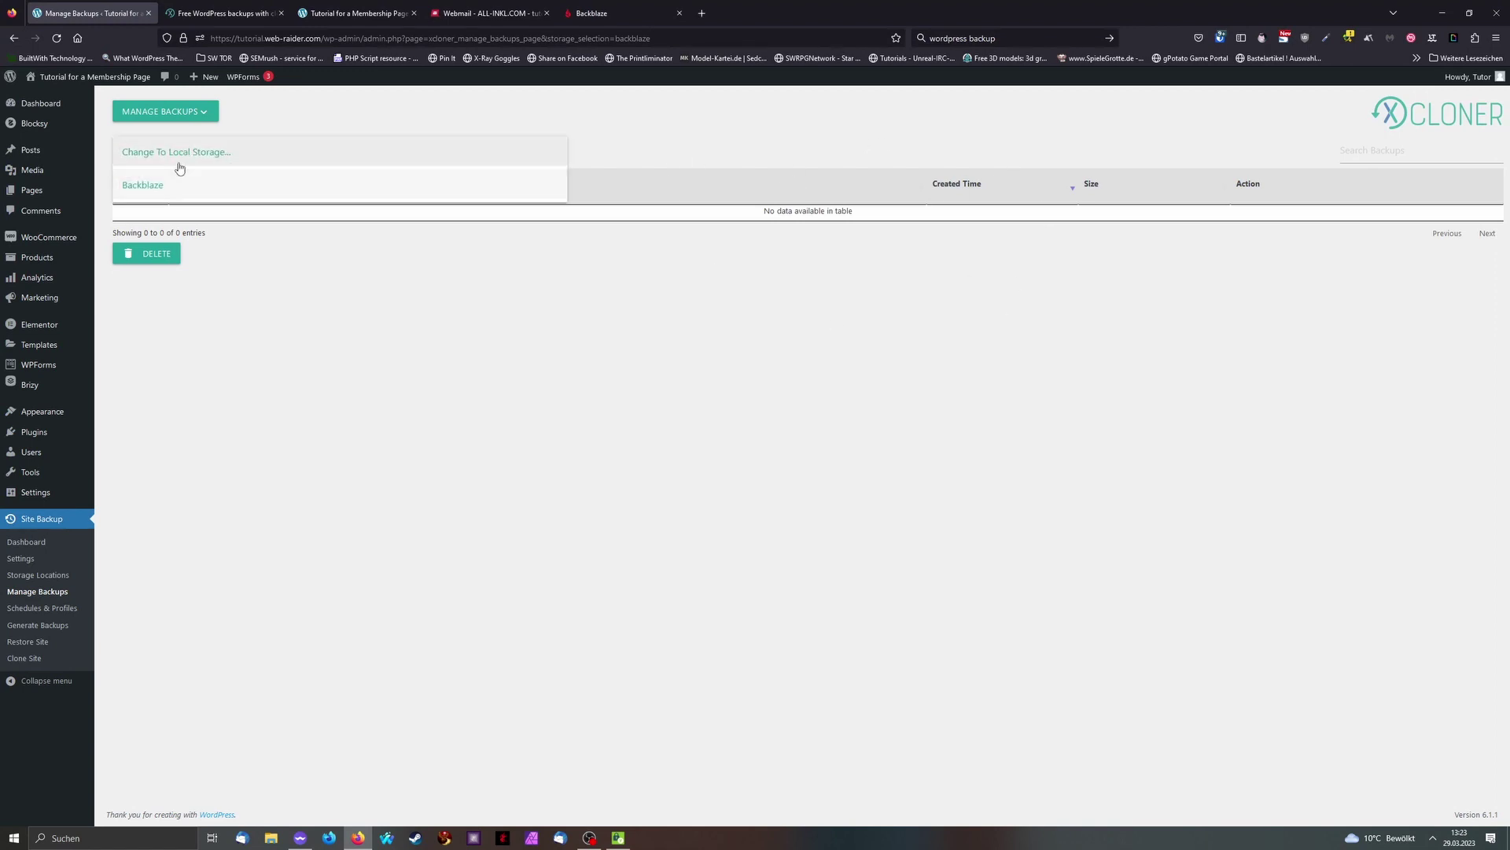
left_click(179, 165)
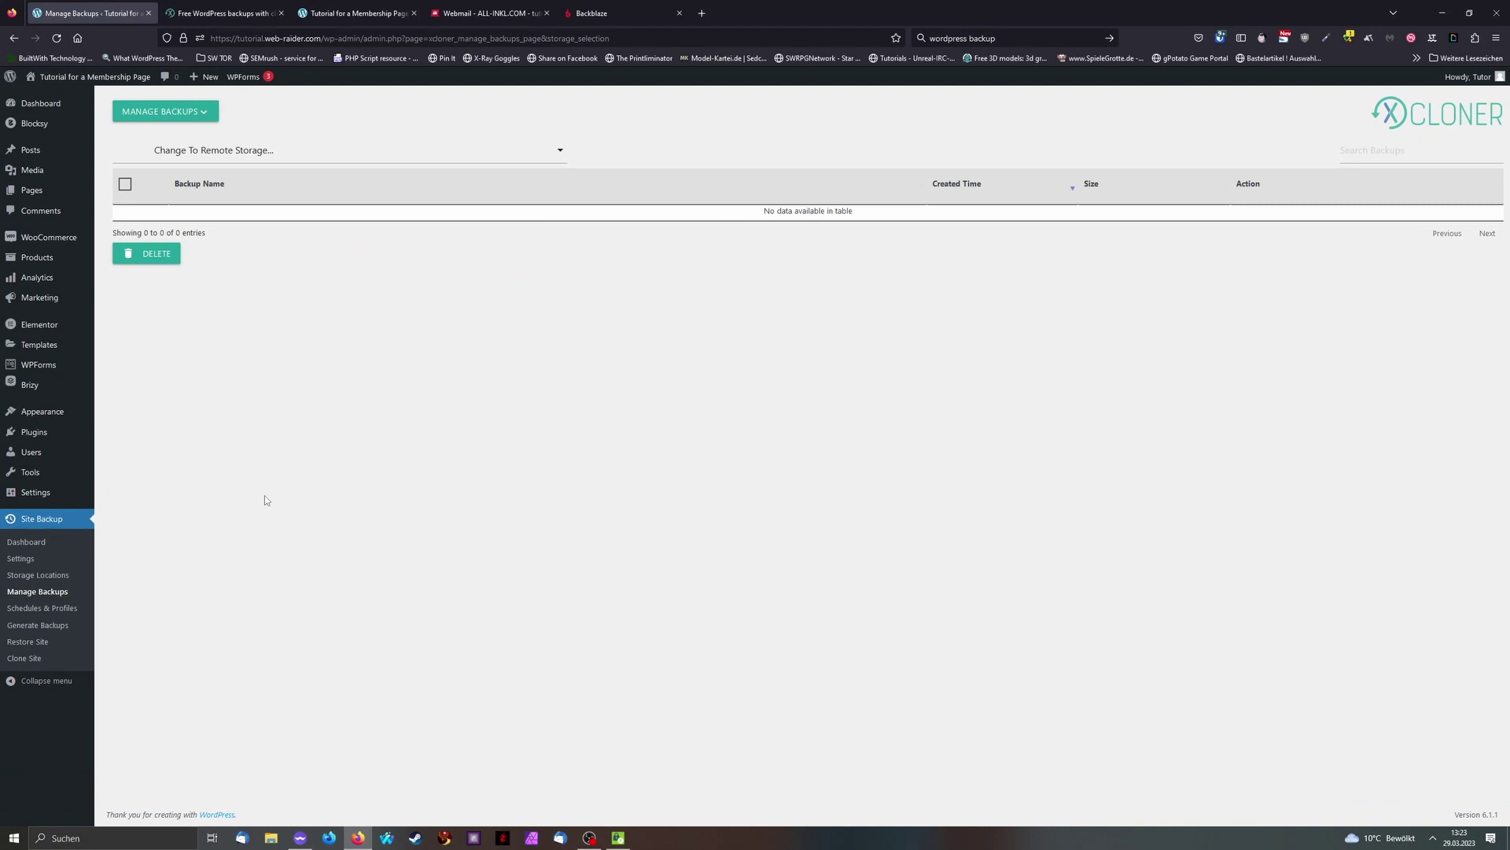
left_click(58, 627)
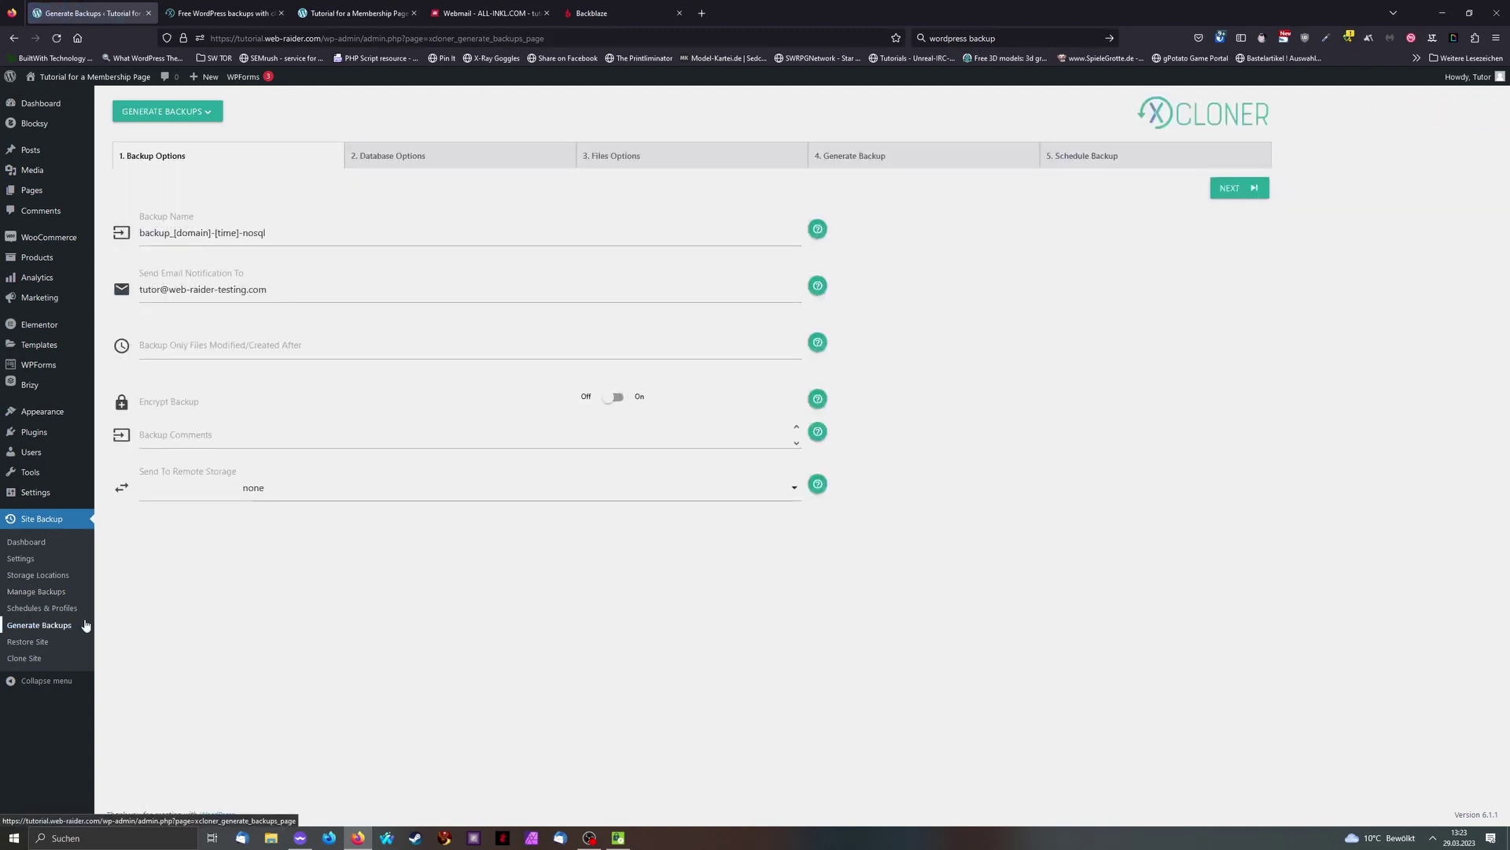
left_click(306, 236)
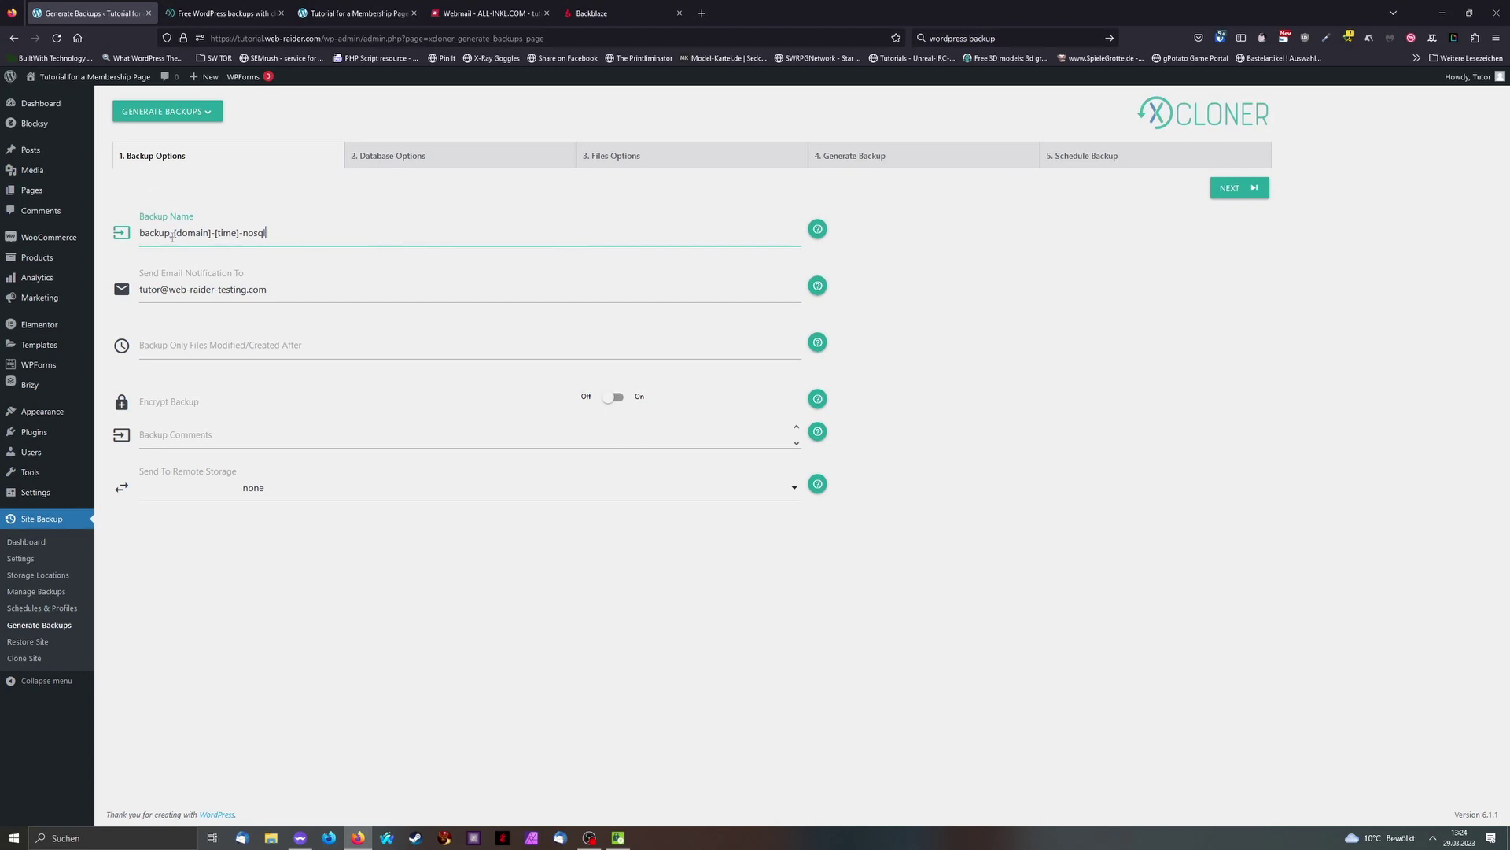
double_click(172, 236)
left_click(184, 244)
left_click(228, 353)
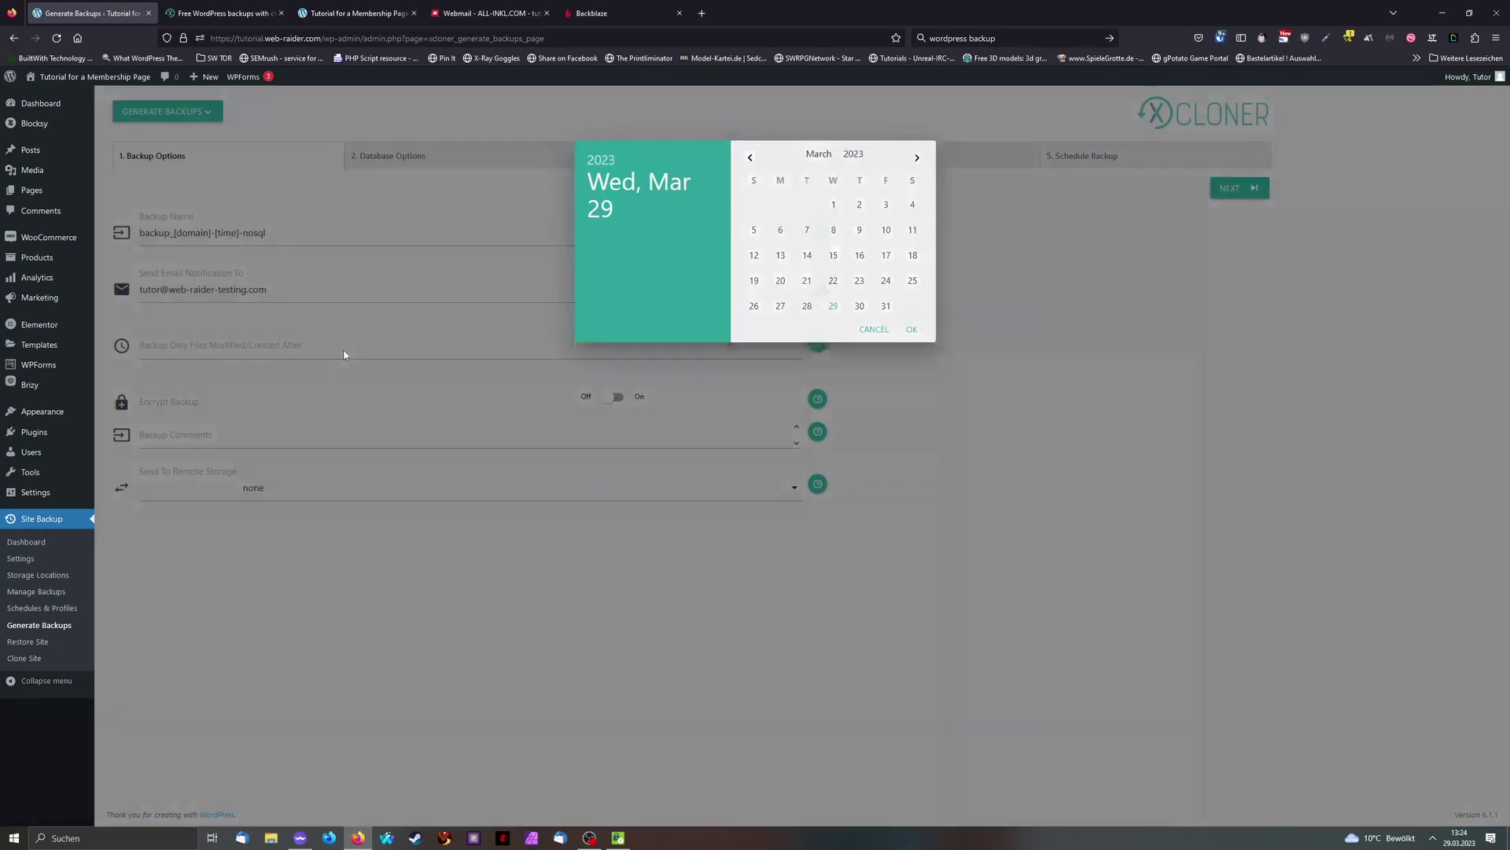
left_click(343, 350)
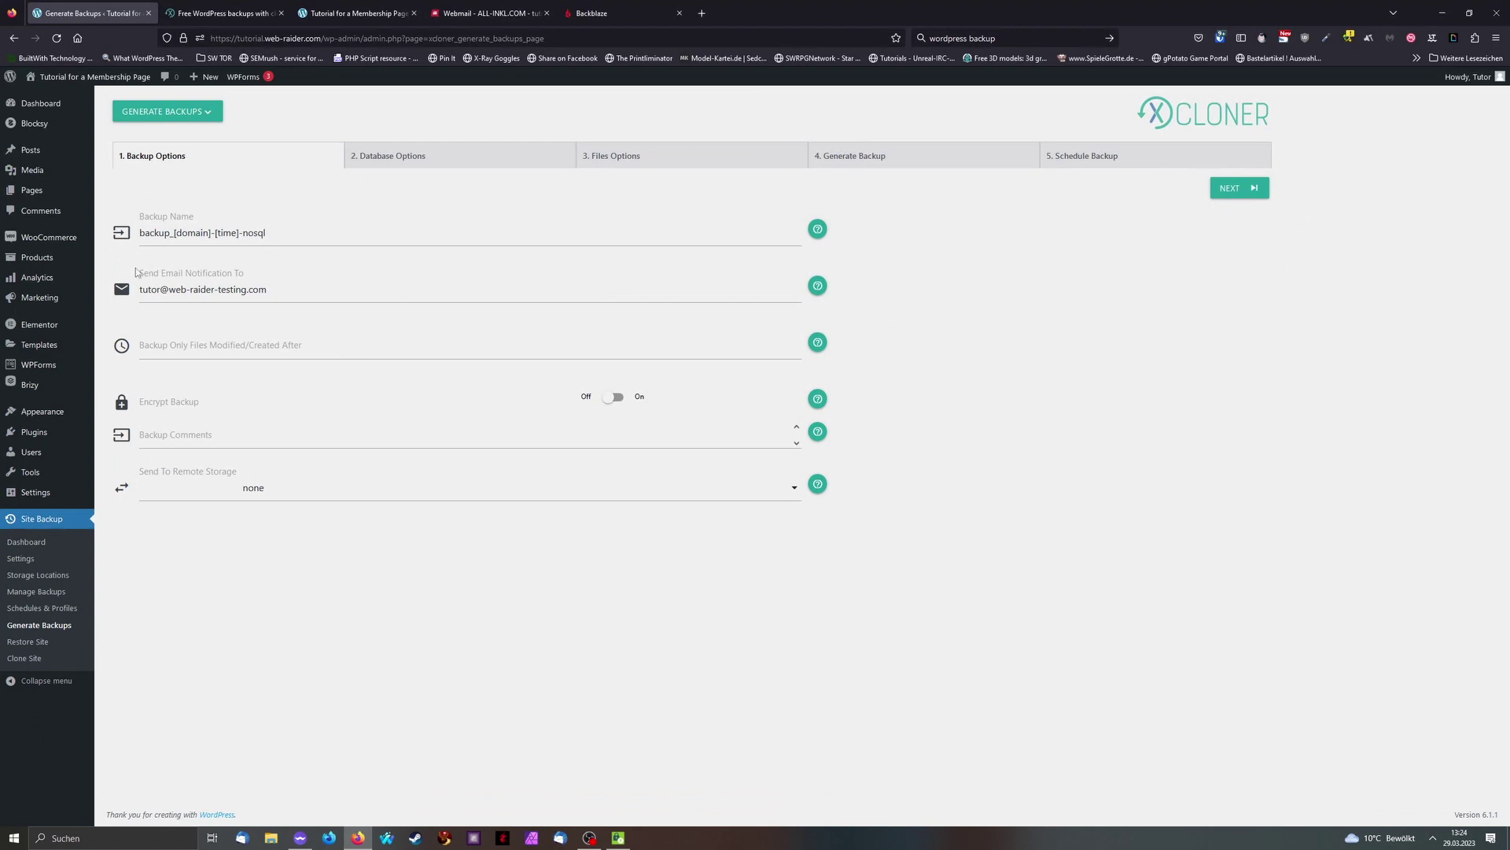
left_click(142, 239)
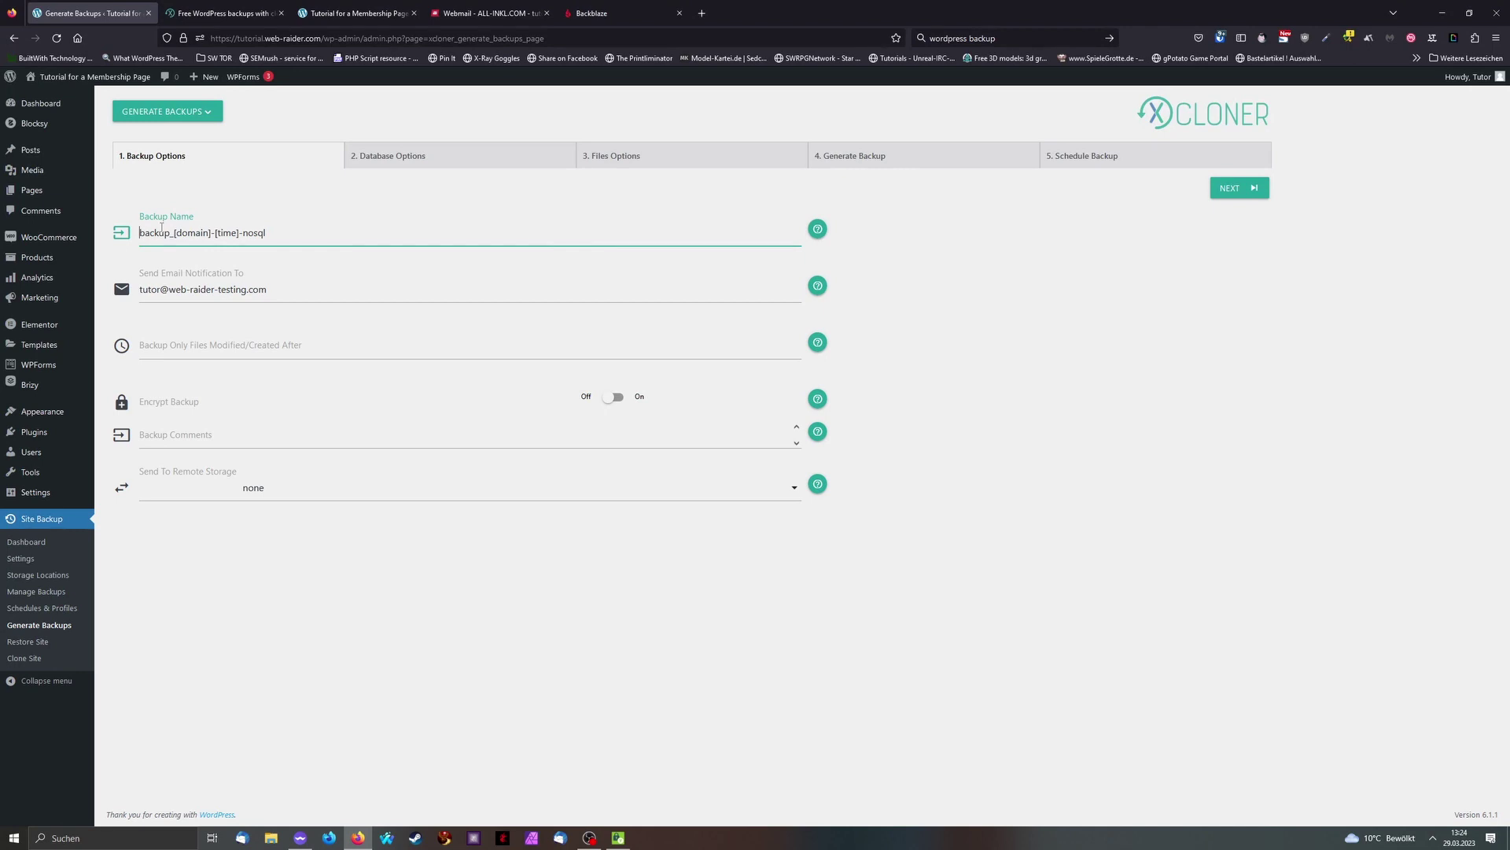
Prefix the backup name with 'Full', turn Encrypt Backup On, and send it to Backblaze
type("Full")
left_click(615, 398)
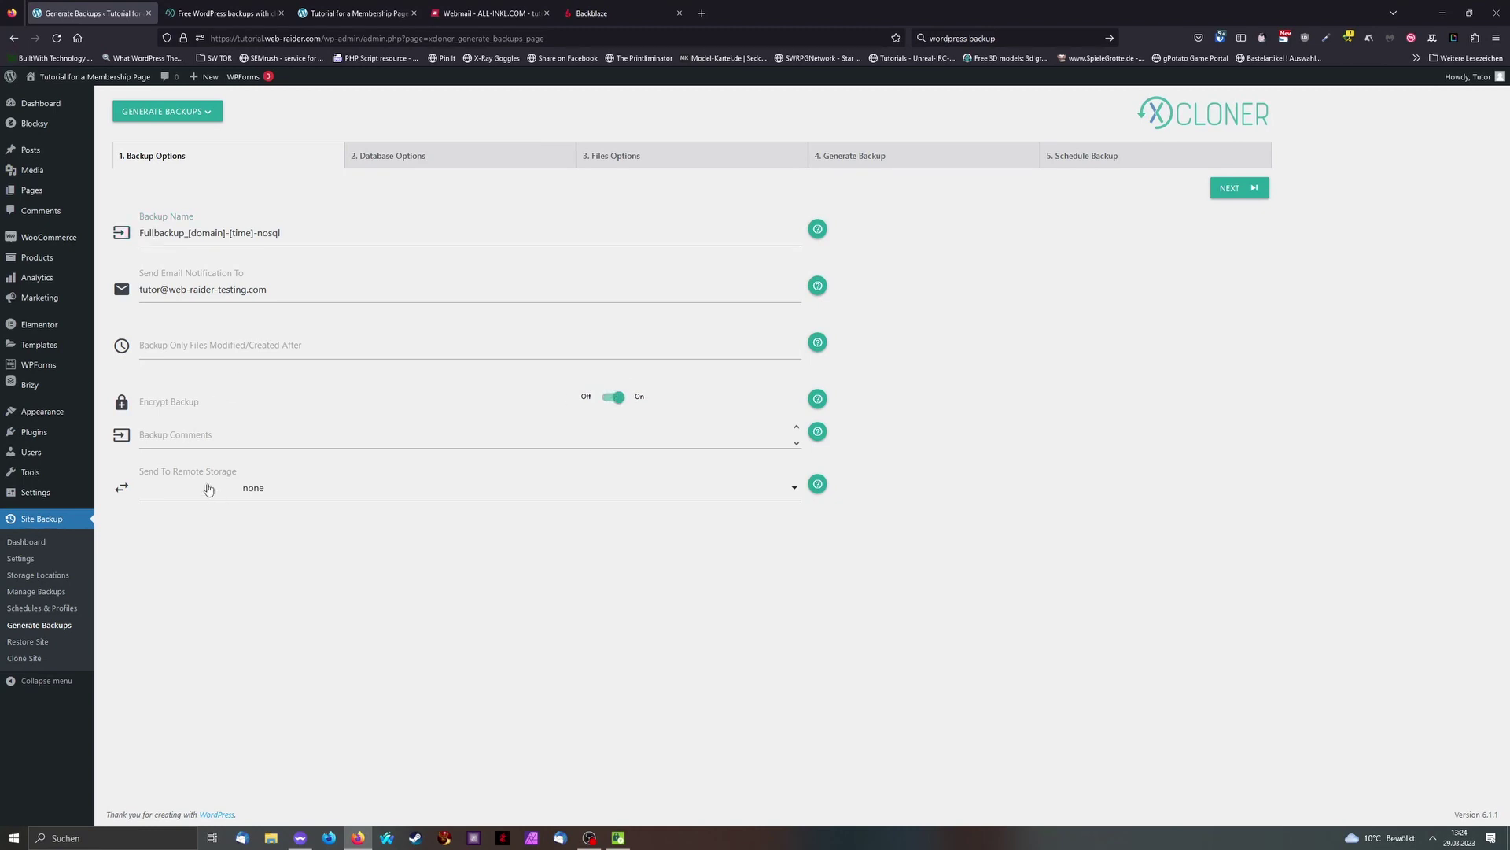
left_click(234, 489)
left_click(195, 522)
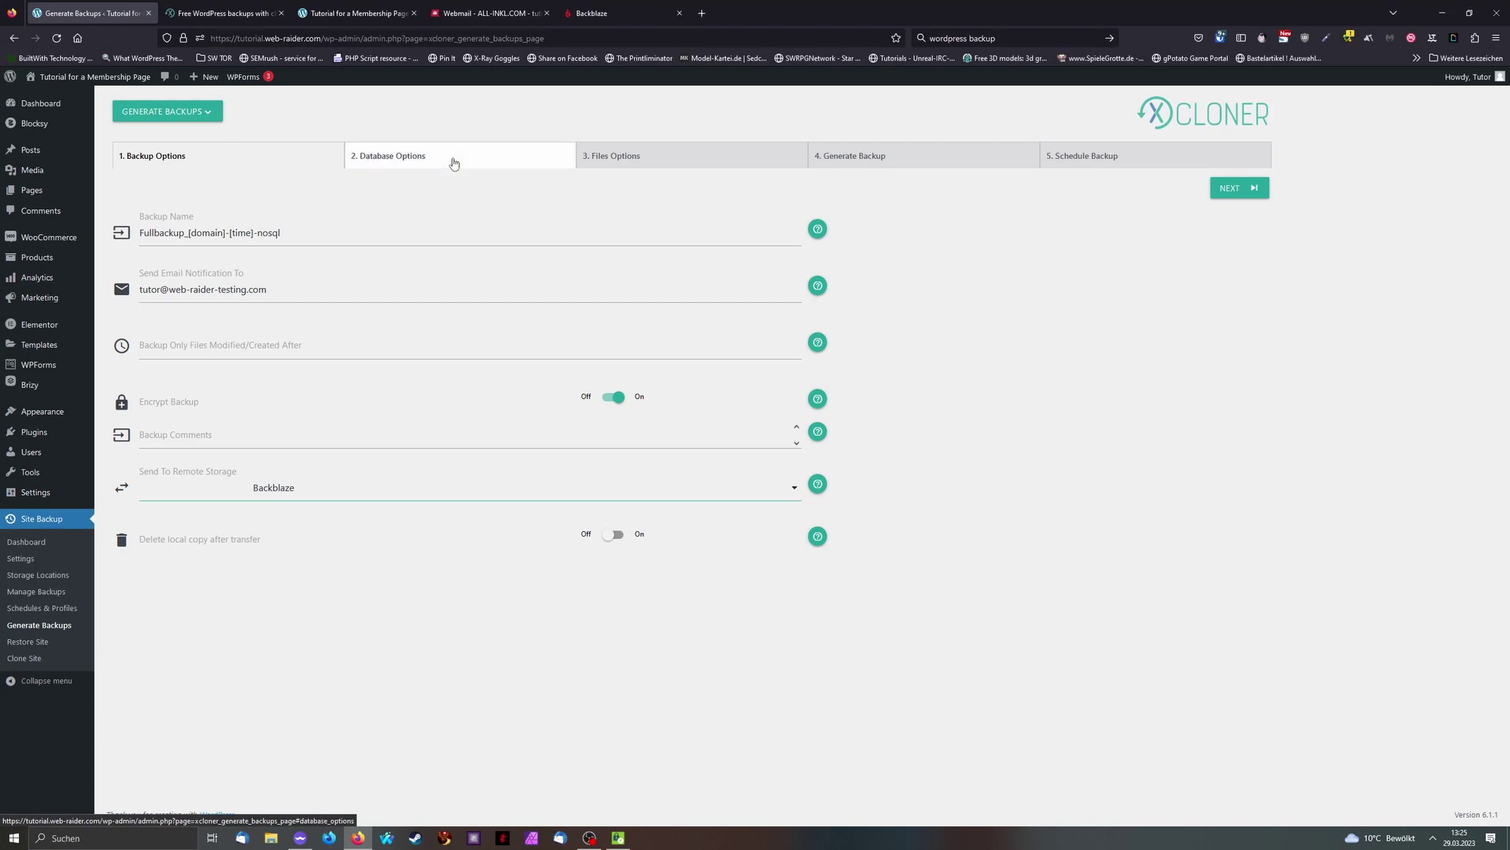
Include the information_schema database in the backup's database options
left_click(453, 161)
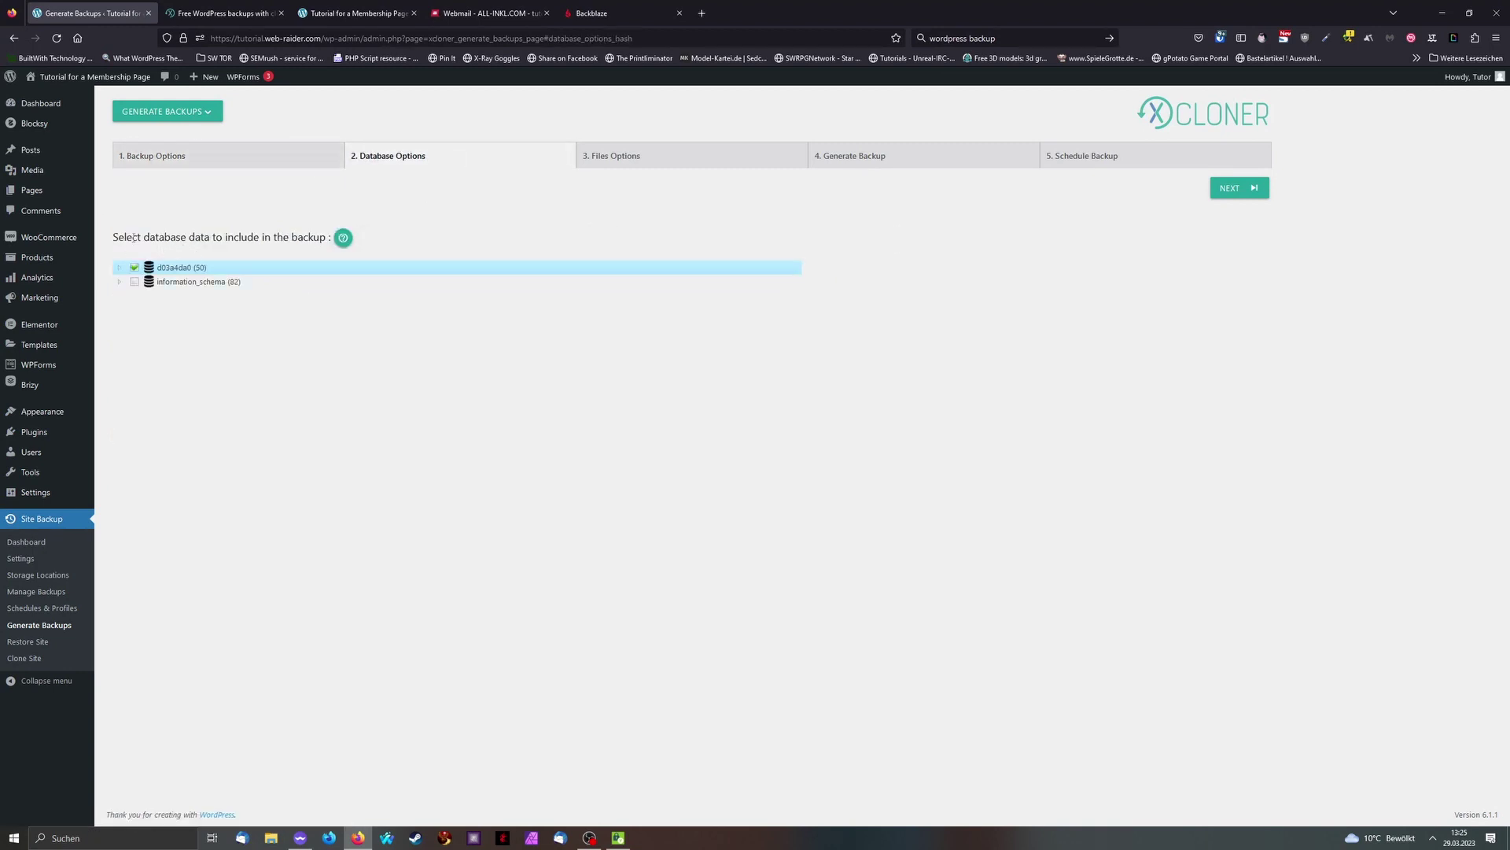
double_click(239, 238)
left_click(134, 281)
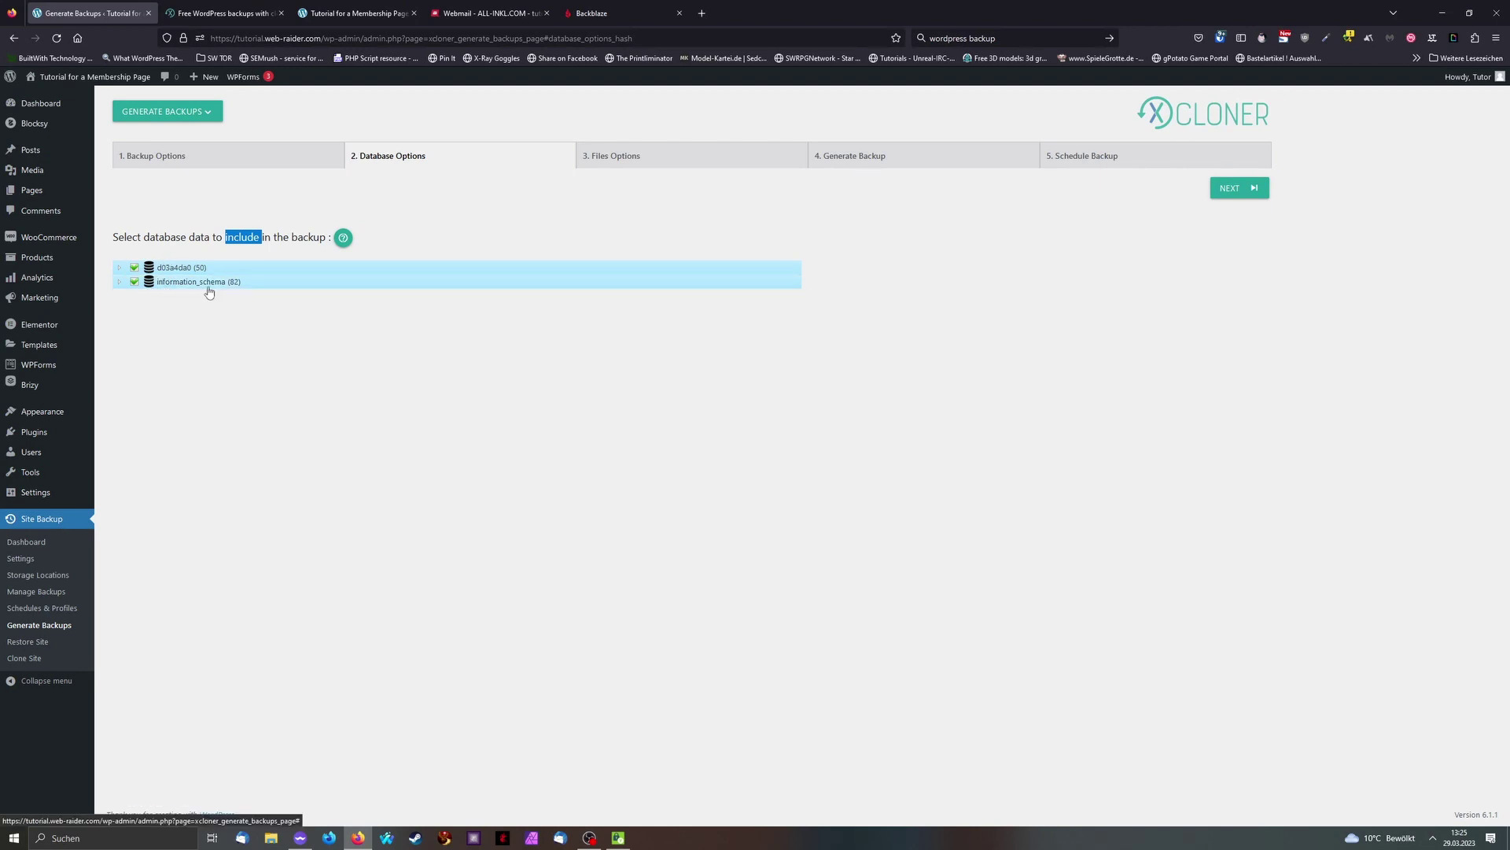
Review the Files Options step, then advance to the Schedule Backup step
left_click(618, 160)
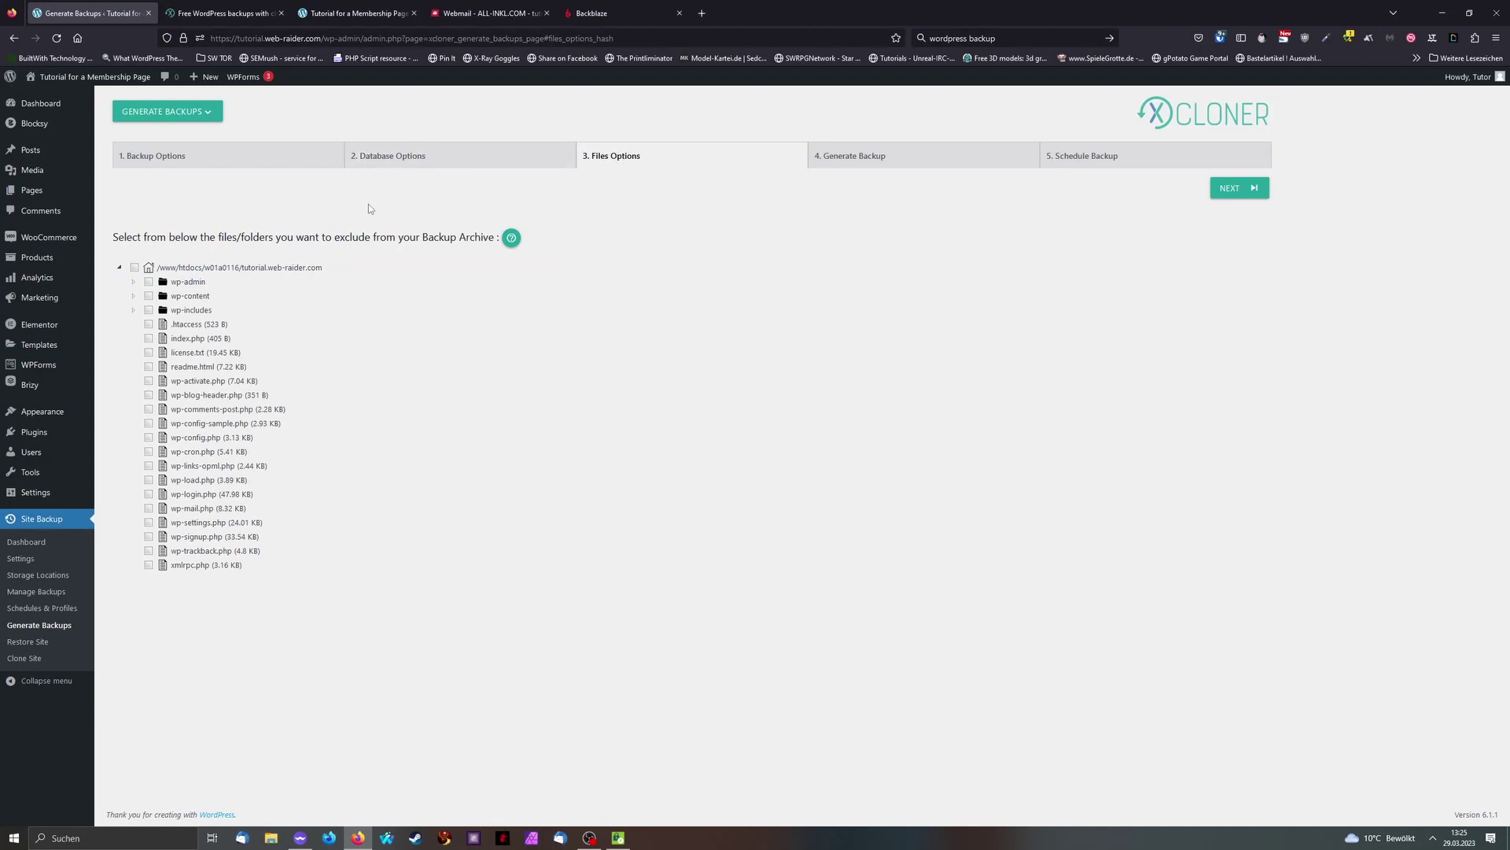
double_click(347, 238)
left_click(421, 155)
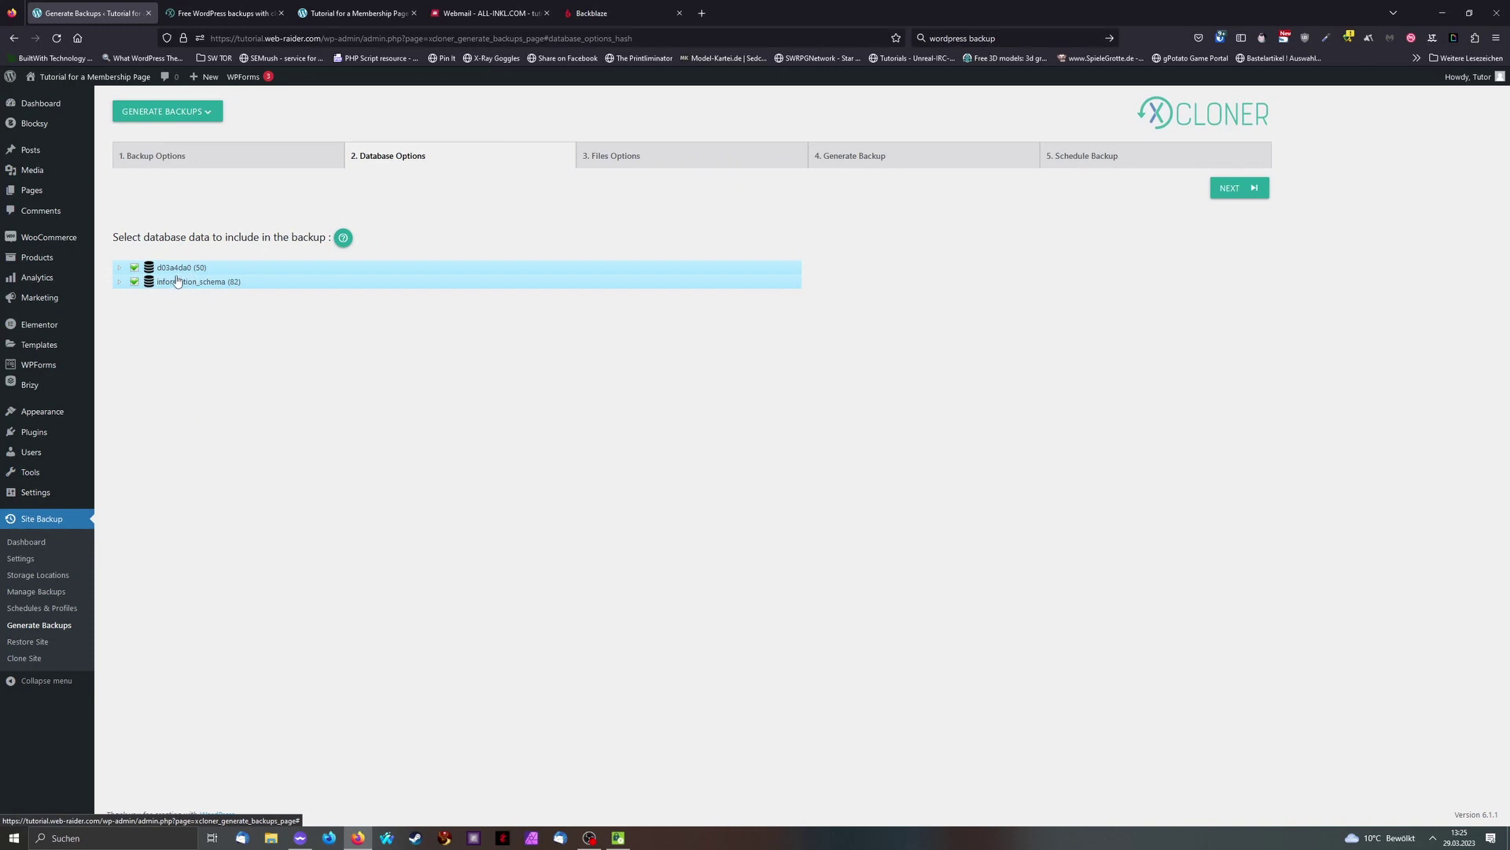
left_click(656, 165)
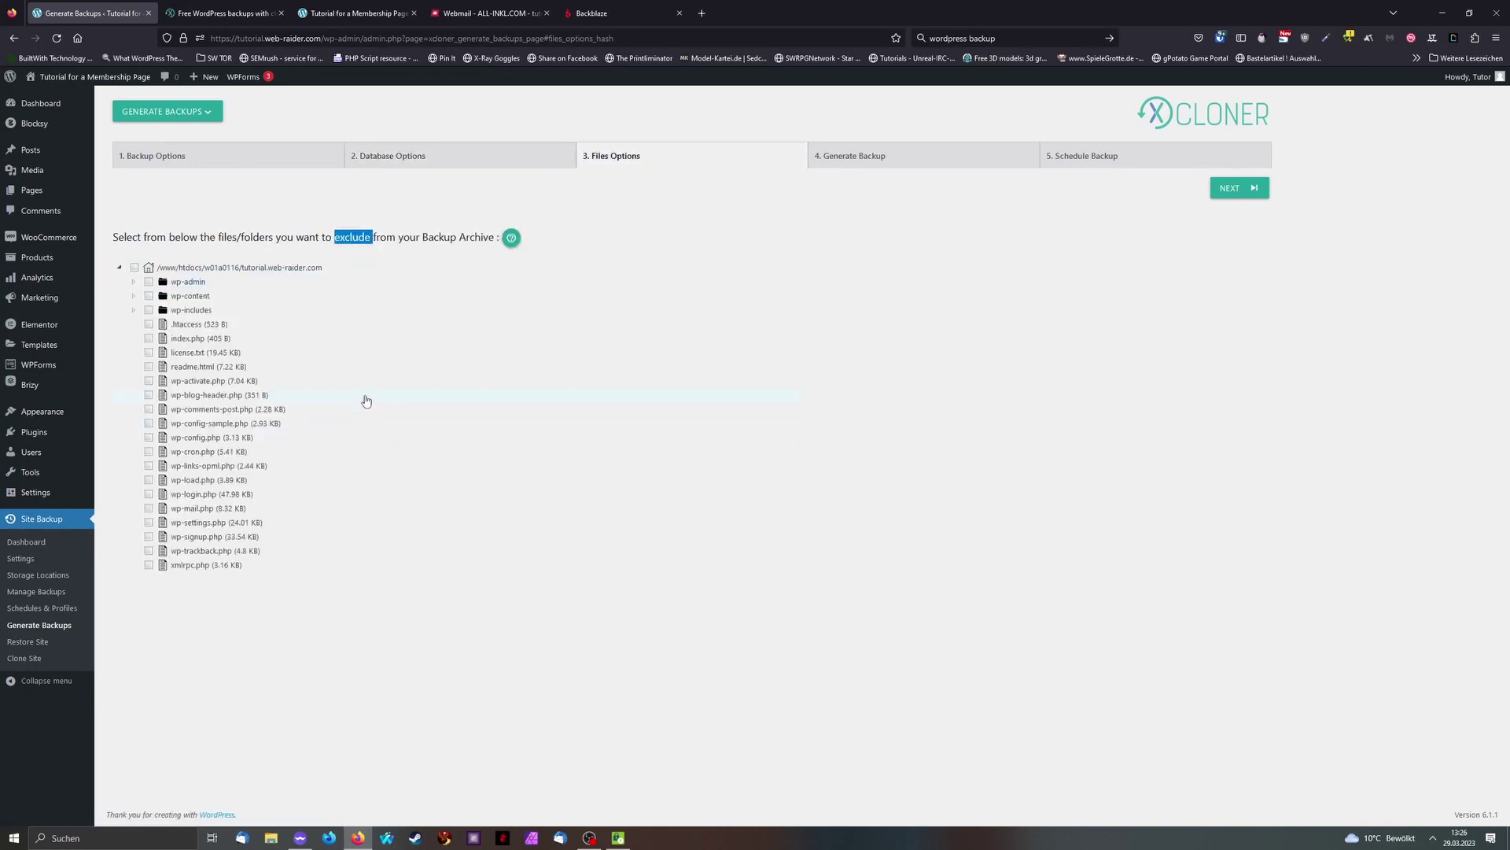
left_click(1085, 160)
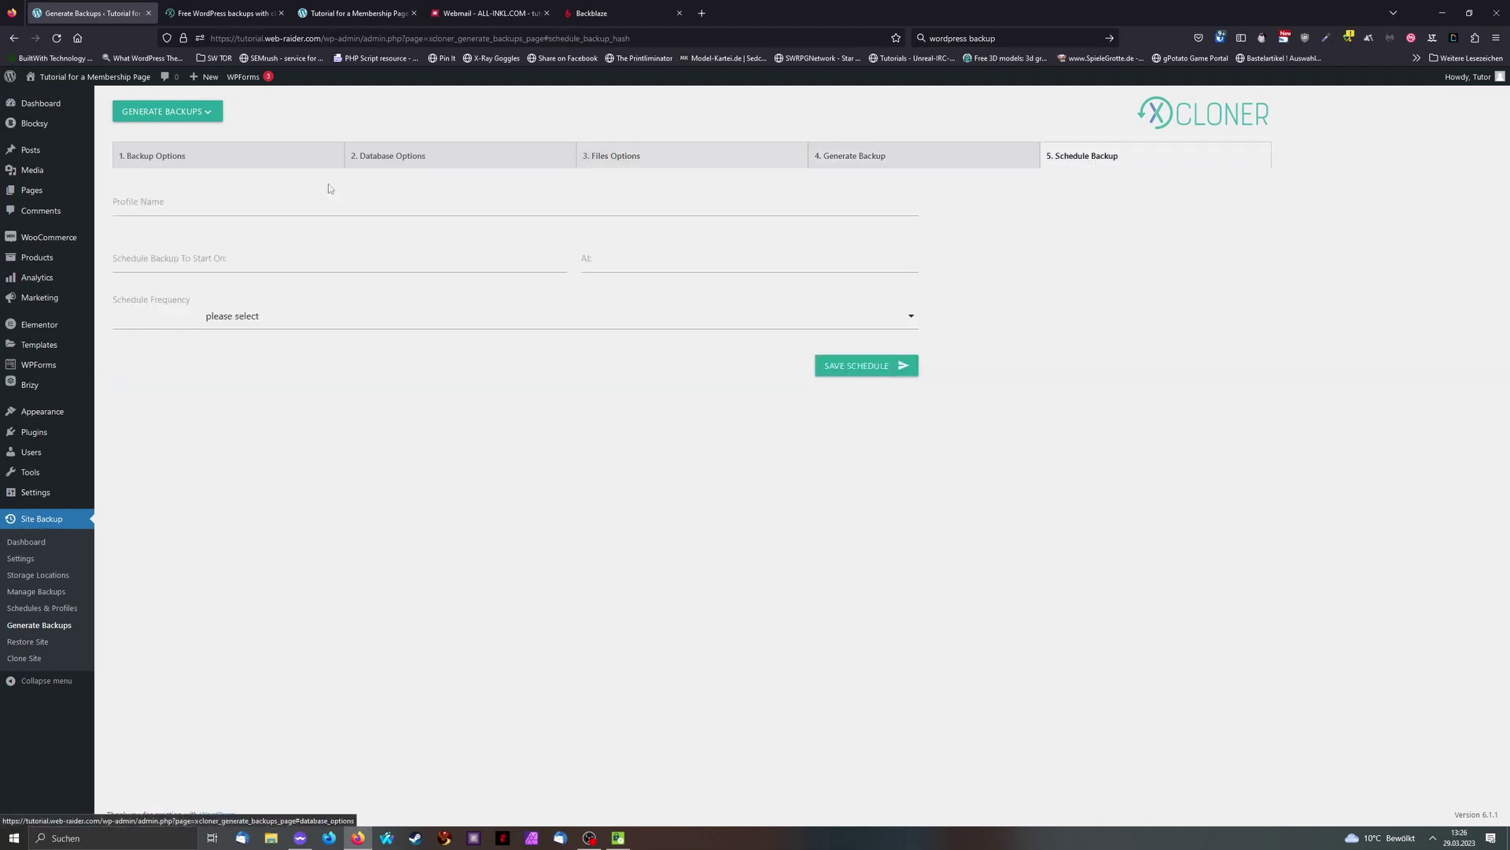
Name the schedule 'Weekly' and set its start to 1 April 2023 at 12:00 AM
left_click(151, 210)
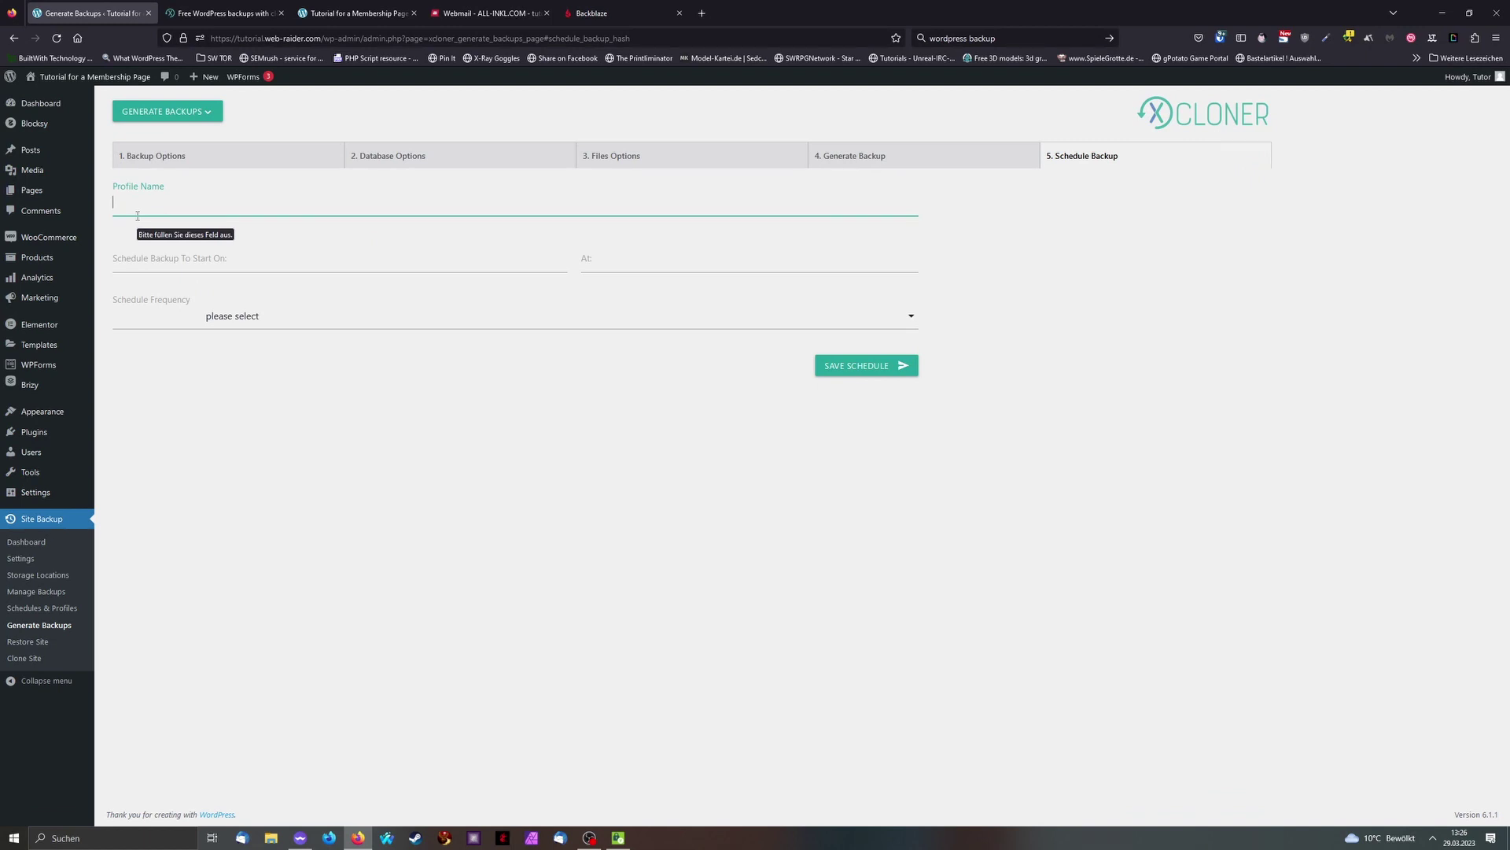
type("Weekly")
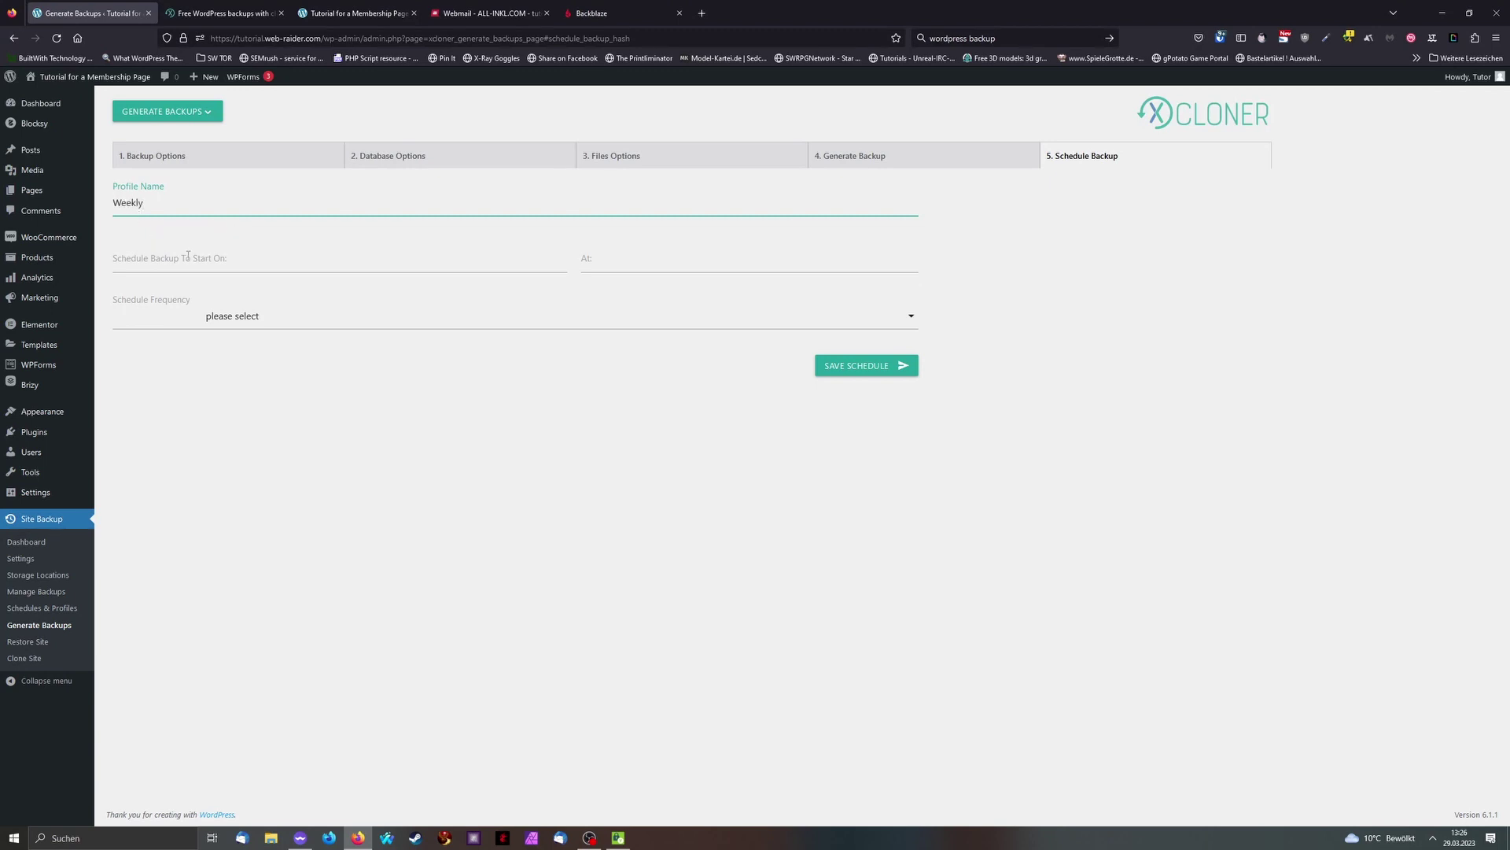
left_click(268, 257)
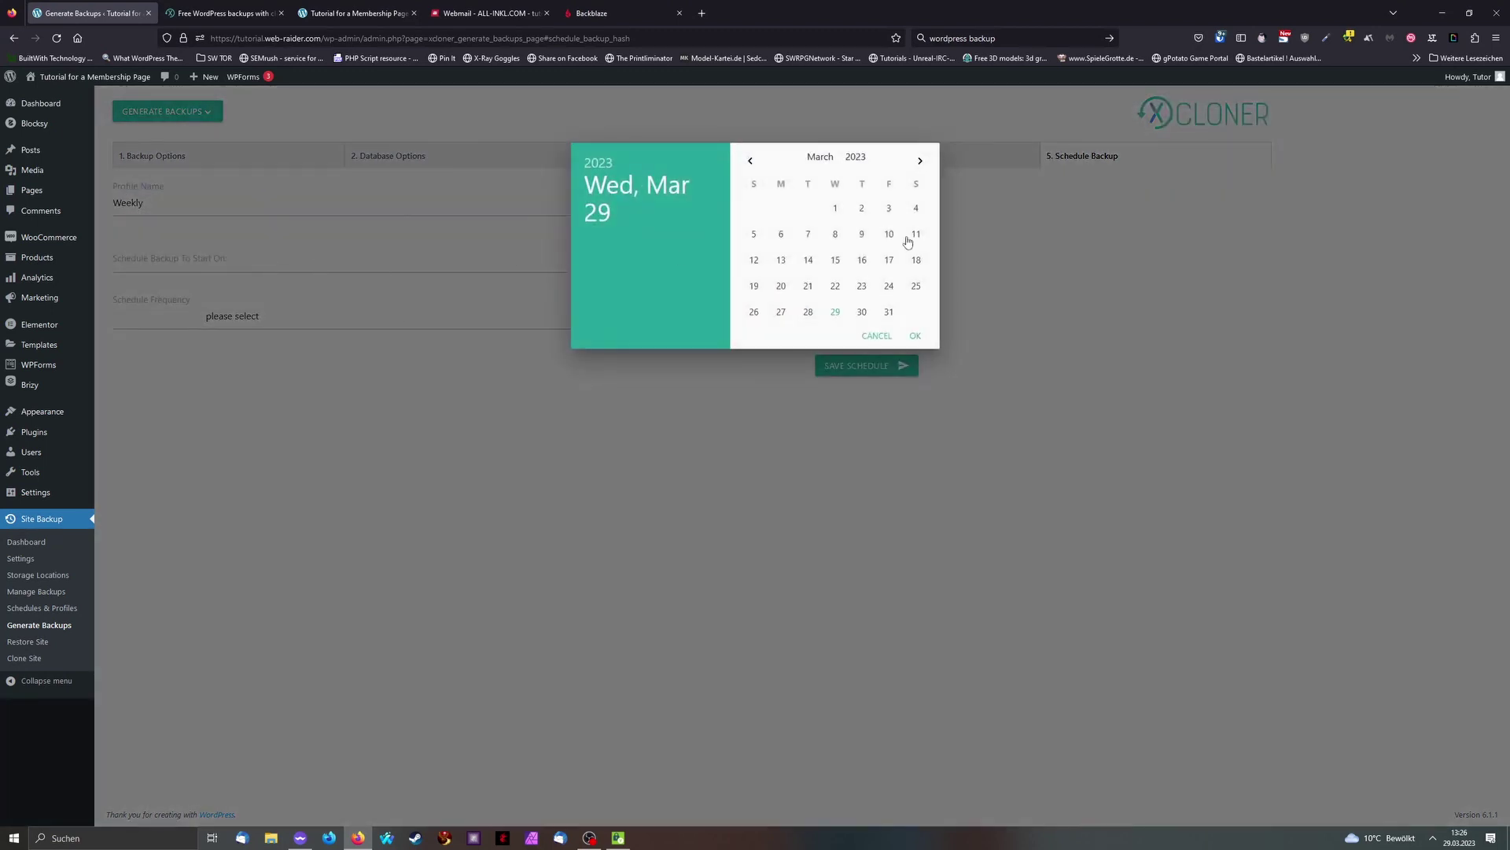
left_click(925, 169)
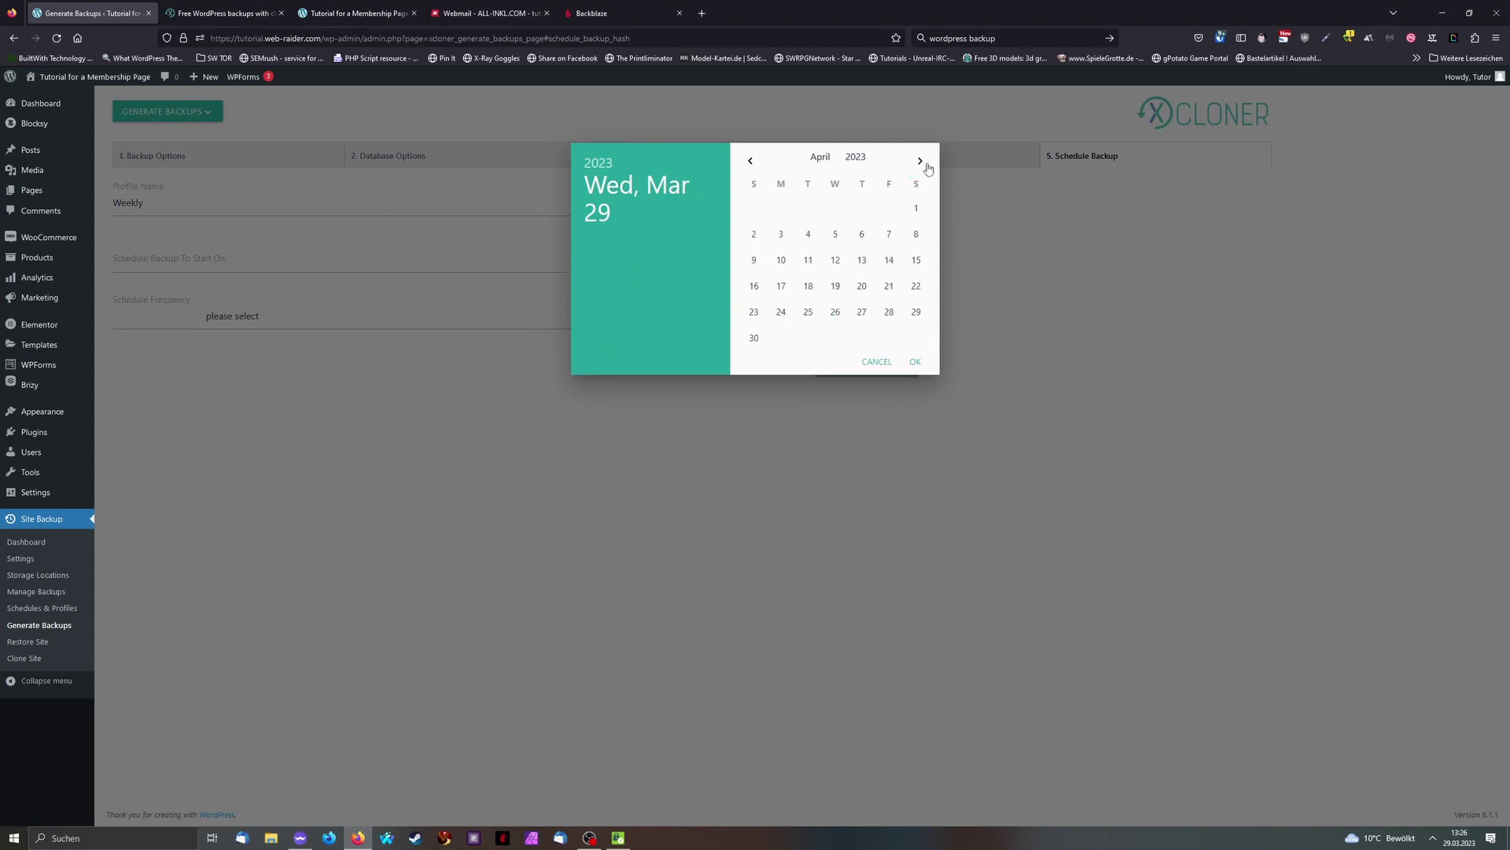
left_click(916, 210)
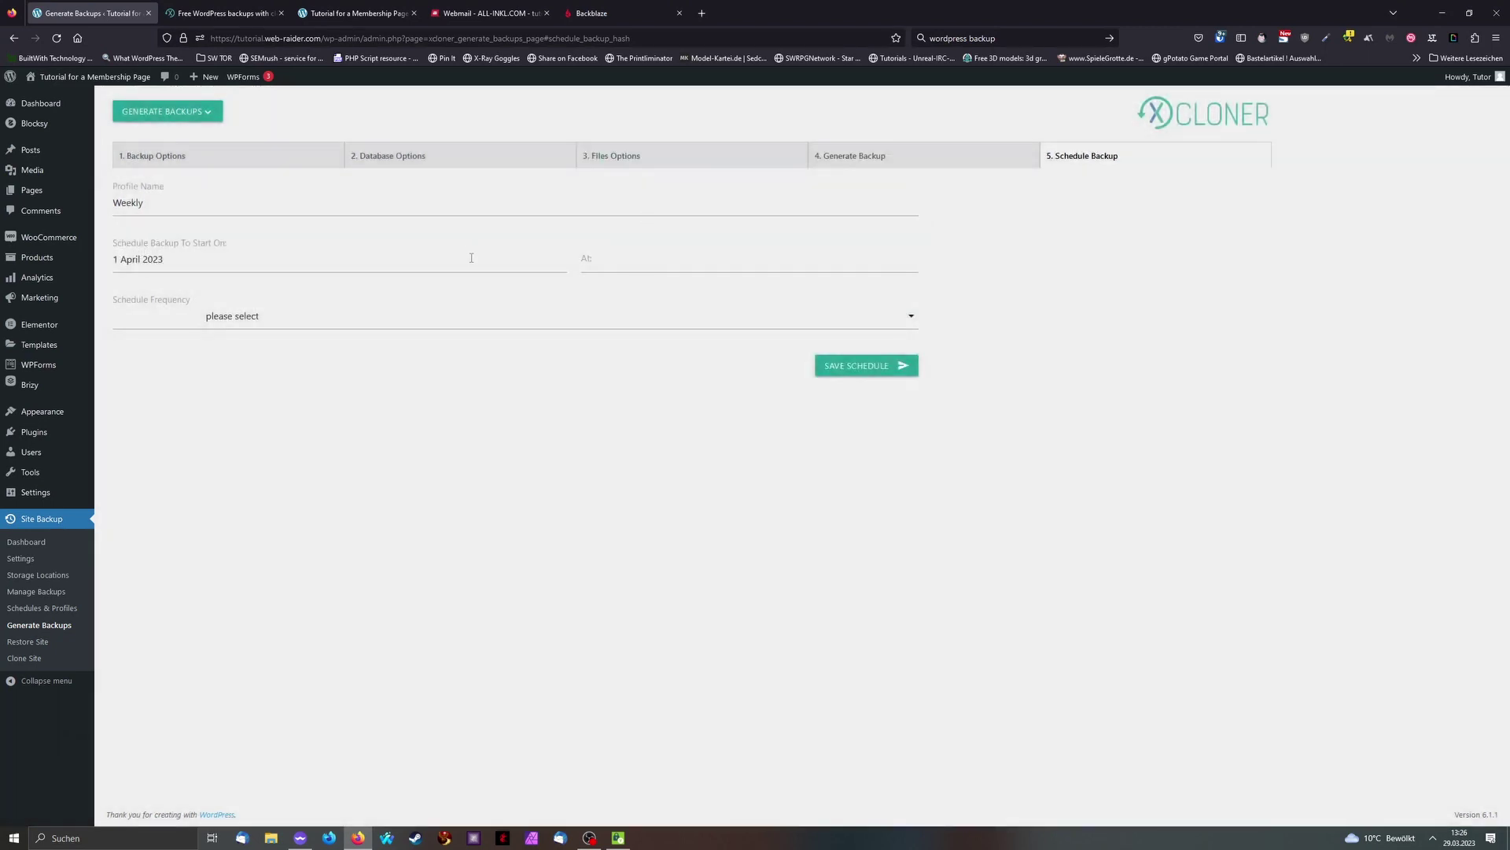
left_click(586, 258)
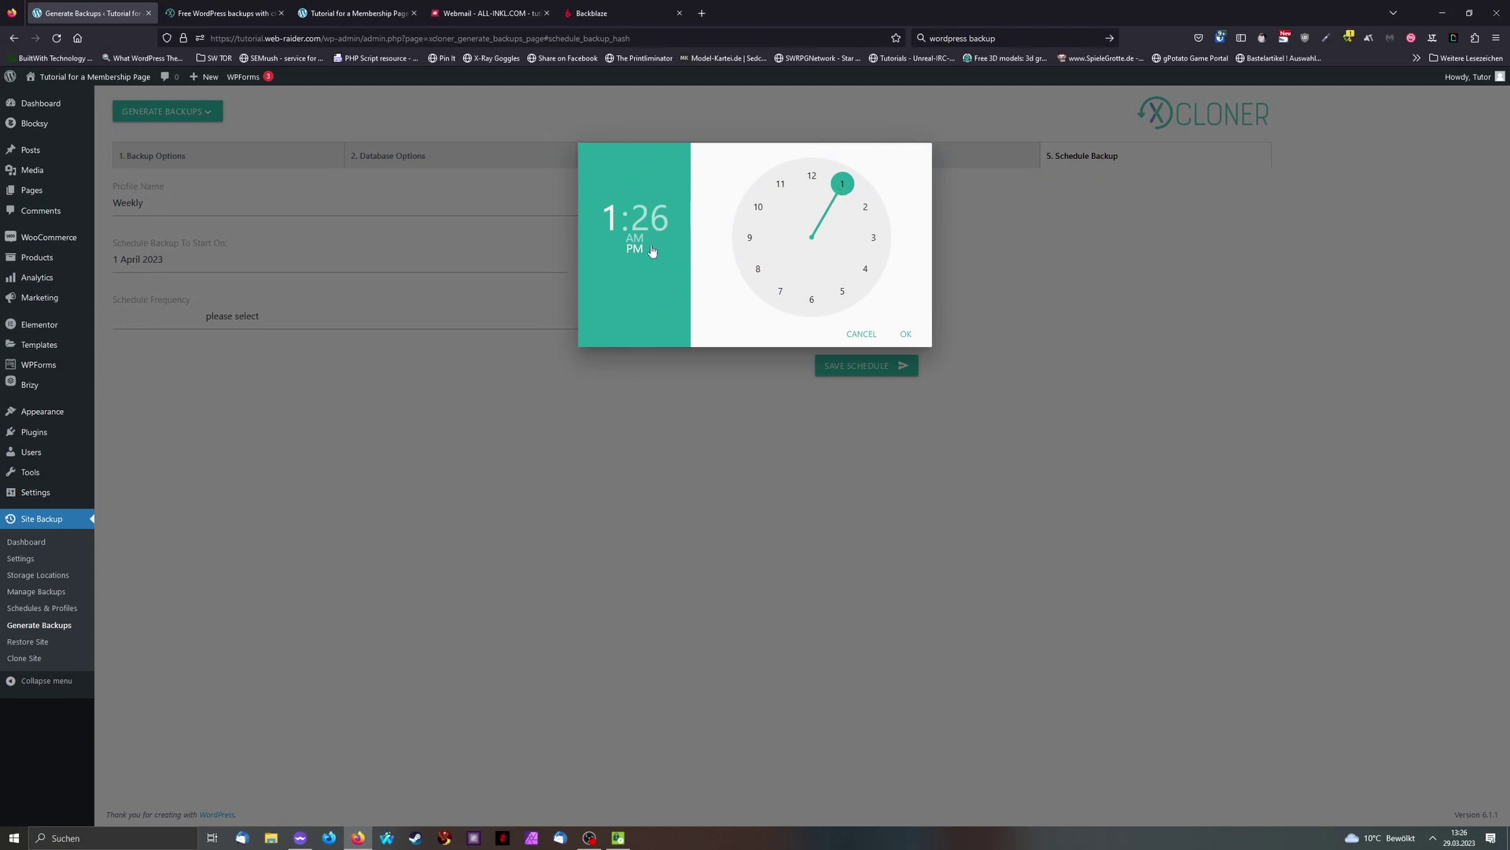
left_click(635, 238)
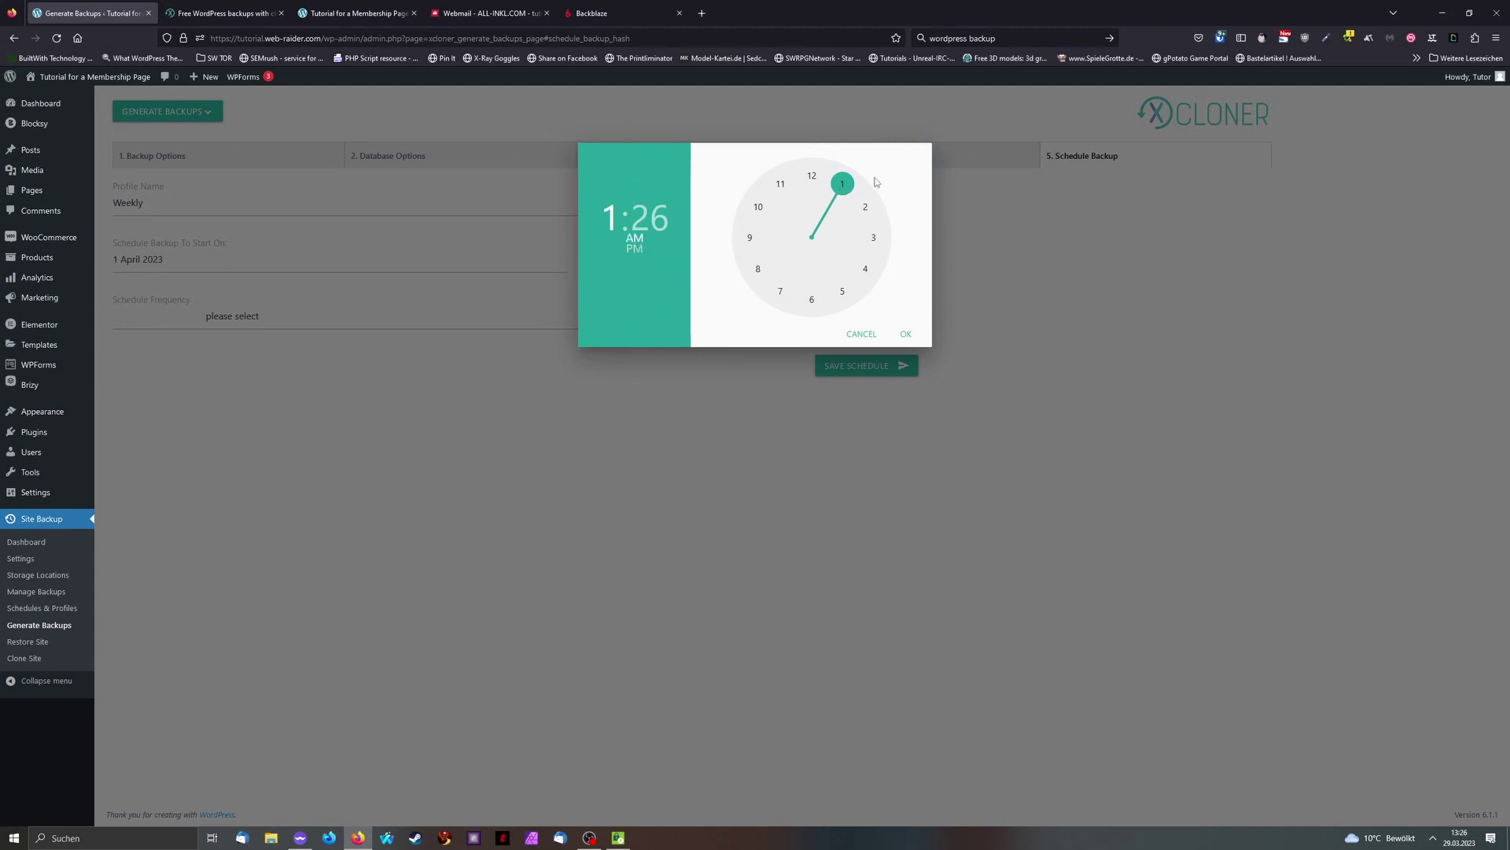
left_click(817, 178)
mouse_move(823, 183)
left_mouse_down()
mouse_move(840, 184)
mouse_move(824, 181)
left_mouse_up()
left_click_drag(853, 287, 819, 161)
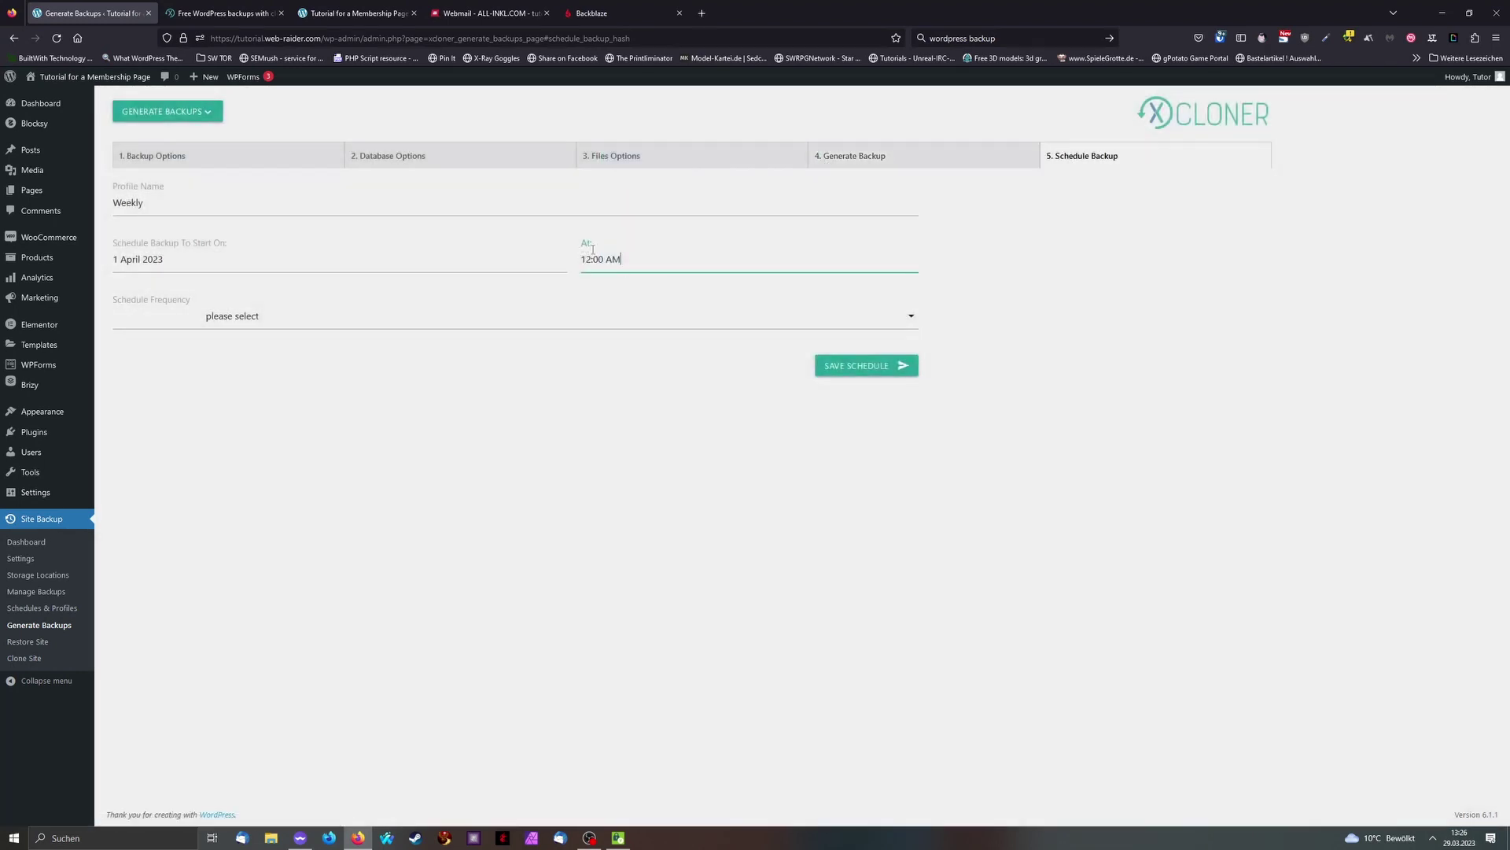
Set the schedule frequency to Once Weekly and save the schedule
left_click(183, 328)
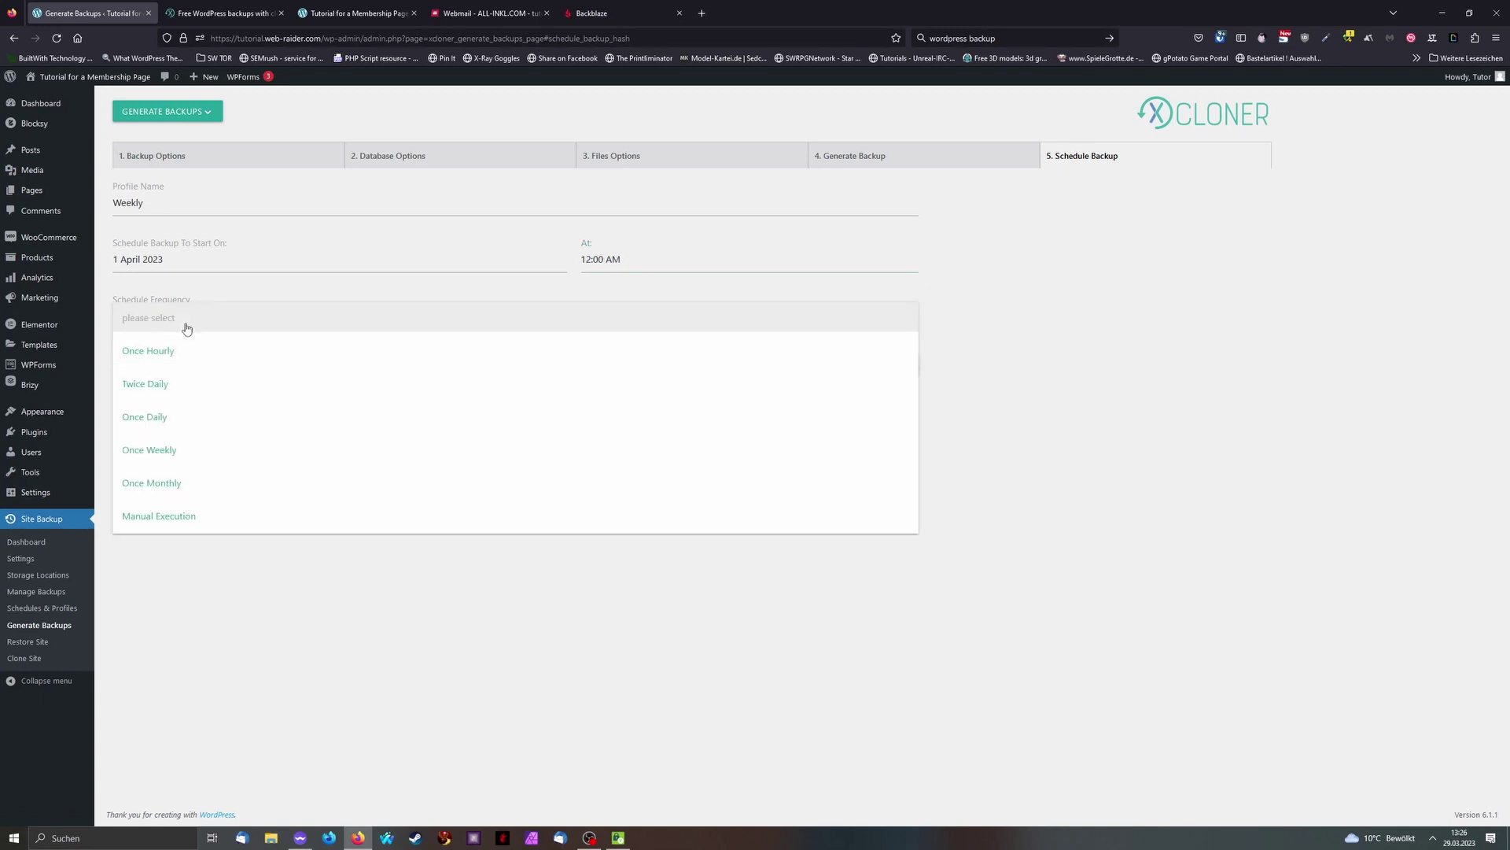
left_click(179, 459)
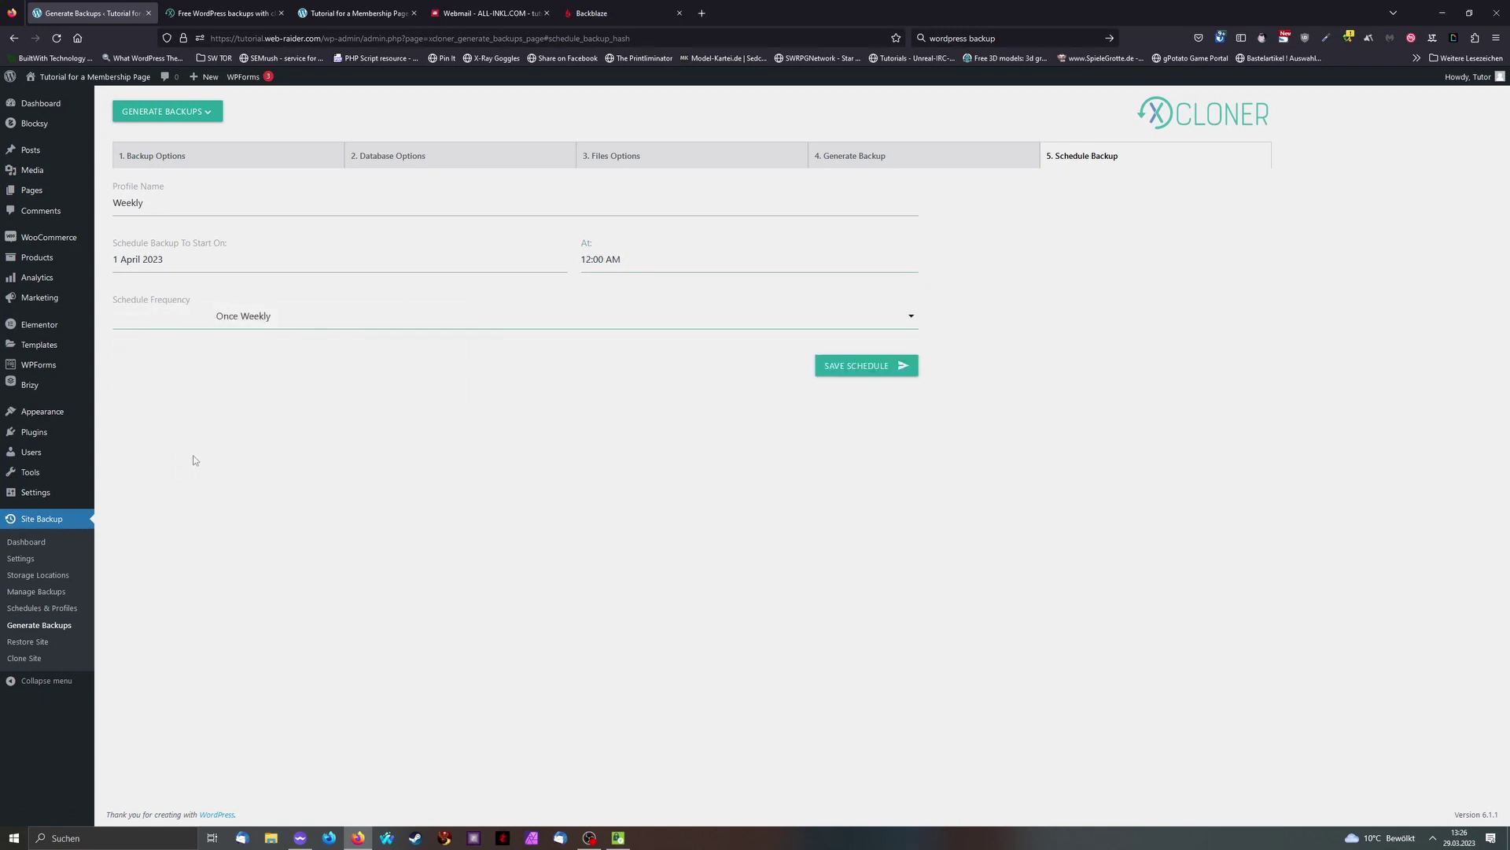
left_click(856, 367)
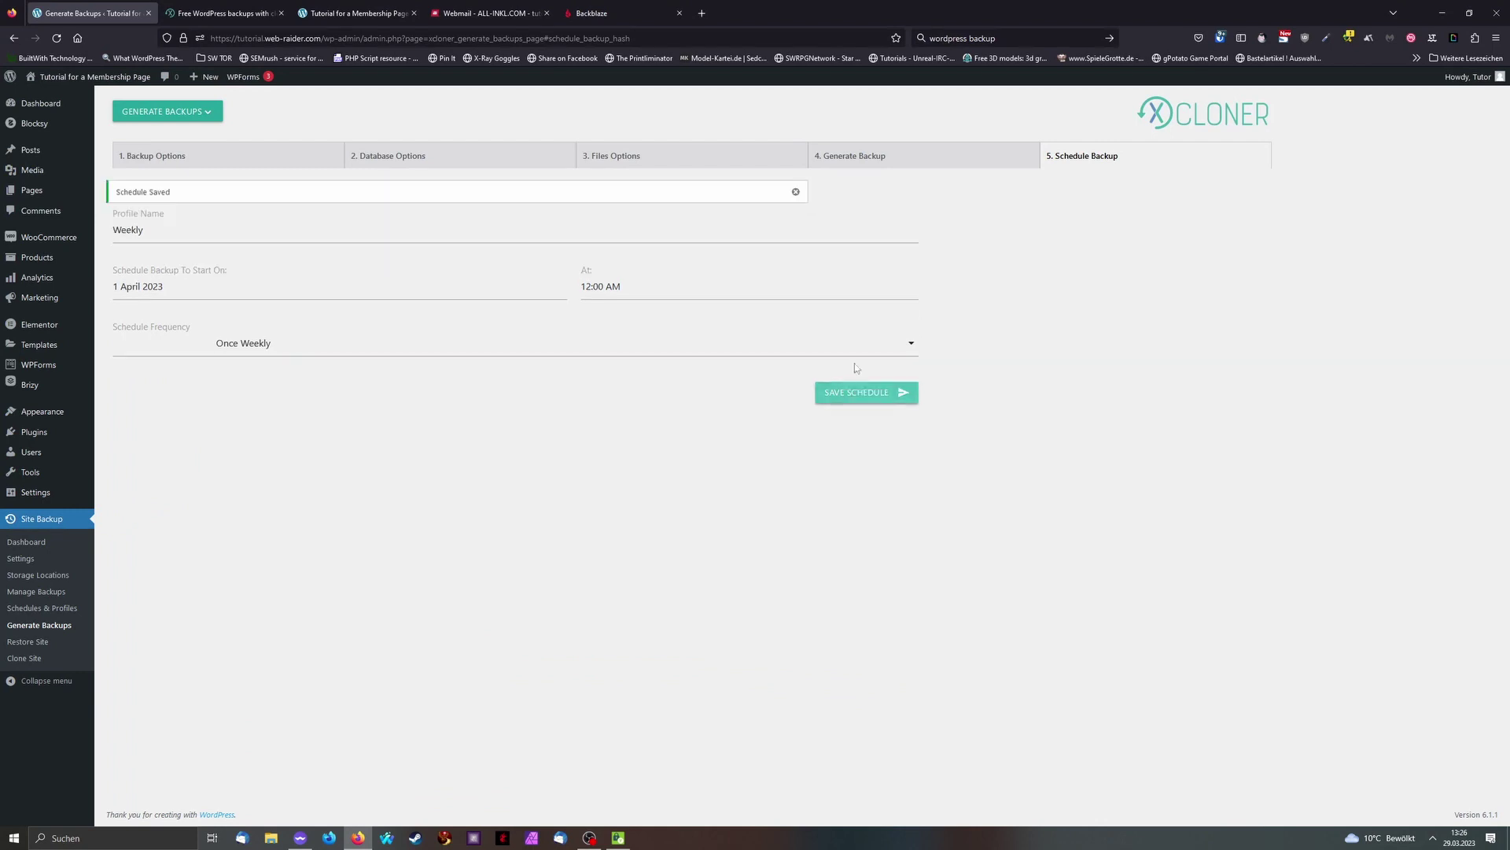
left_click(880, 157)
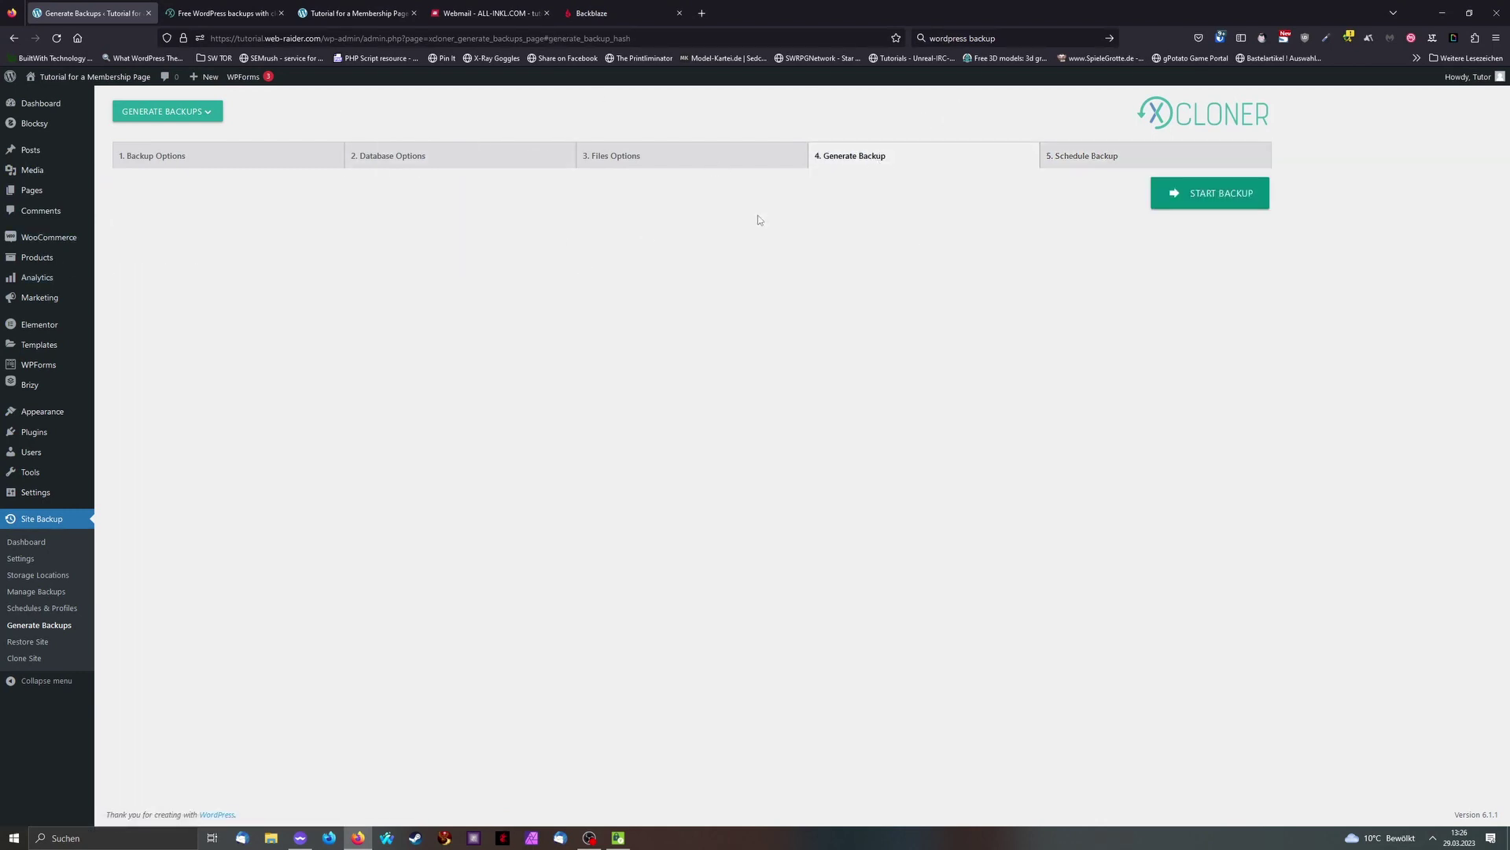
Run the full backup until Backup Done appears, then go to the Backblaze account
left_click(1197, 202)
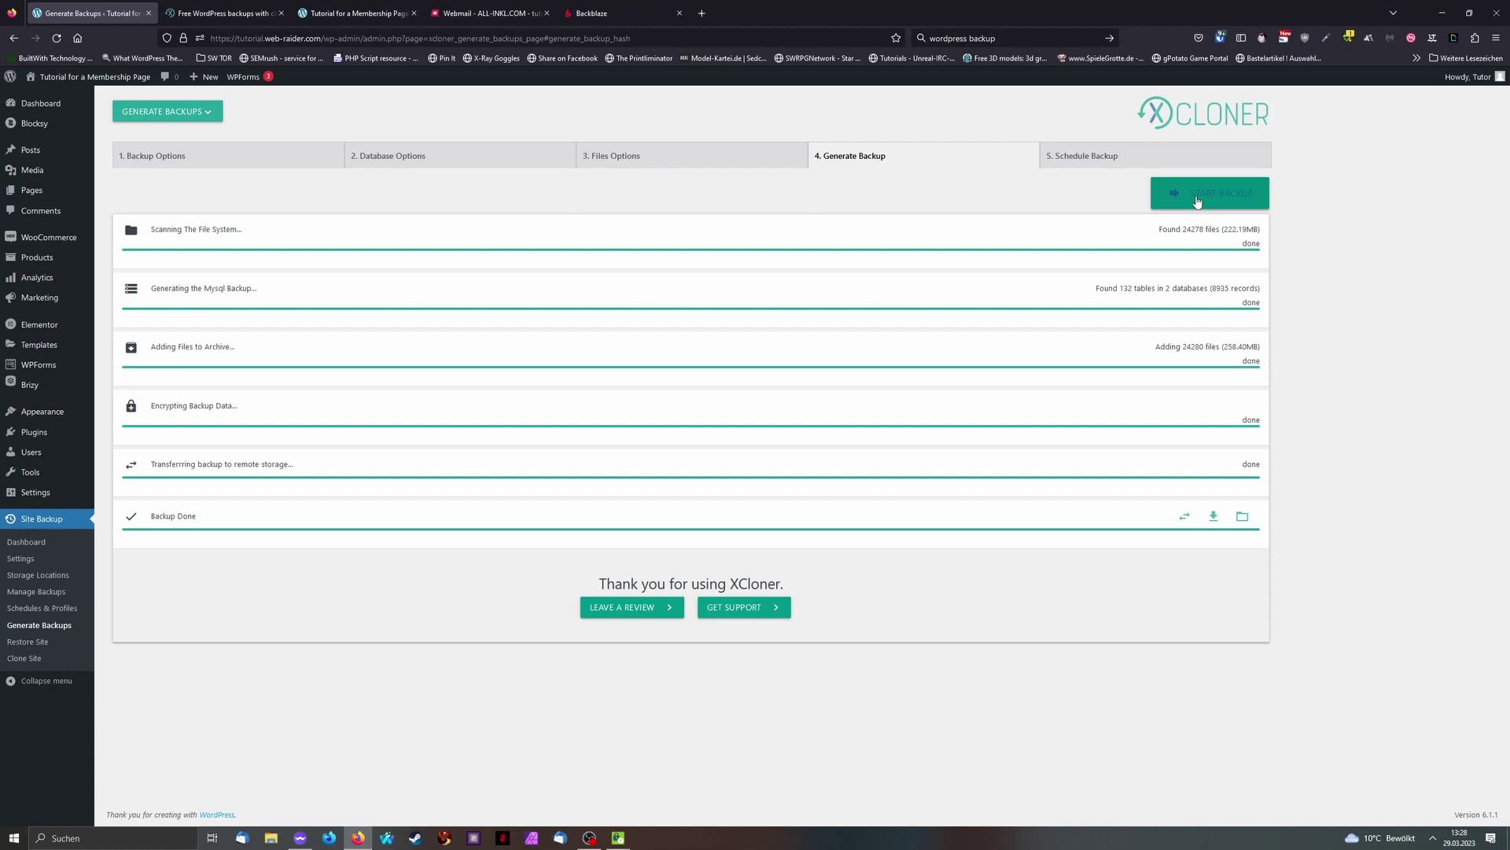
left_click(613, 14)
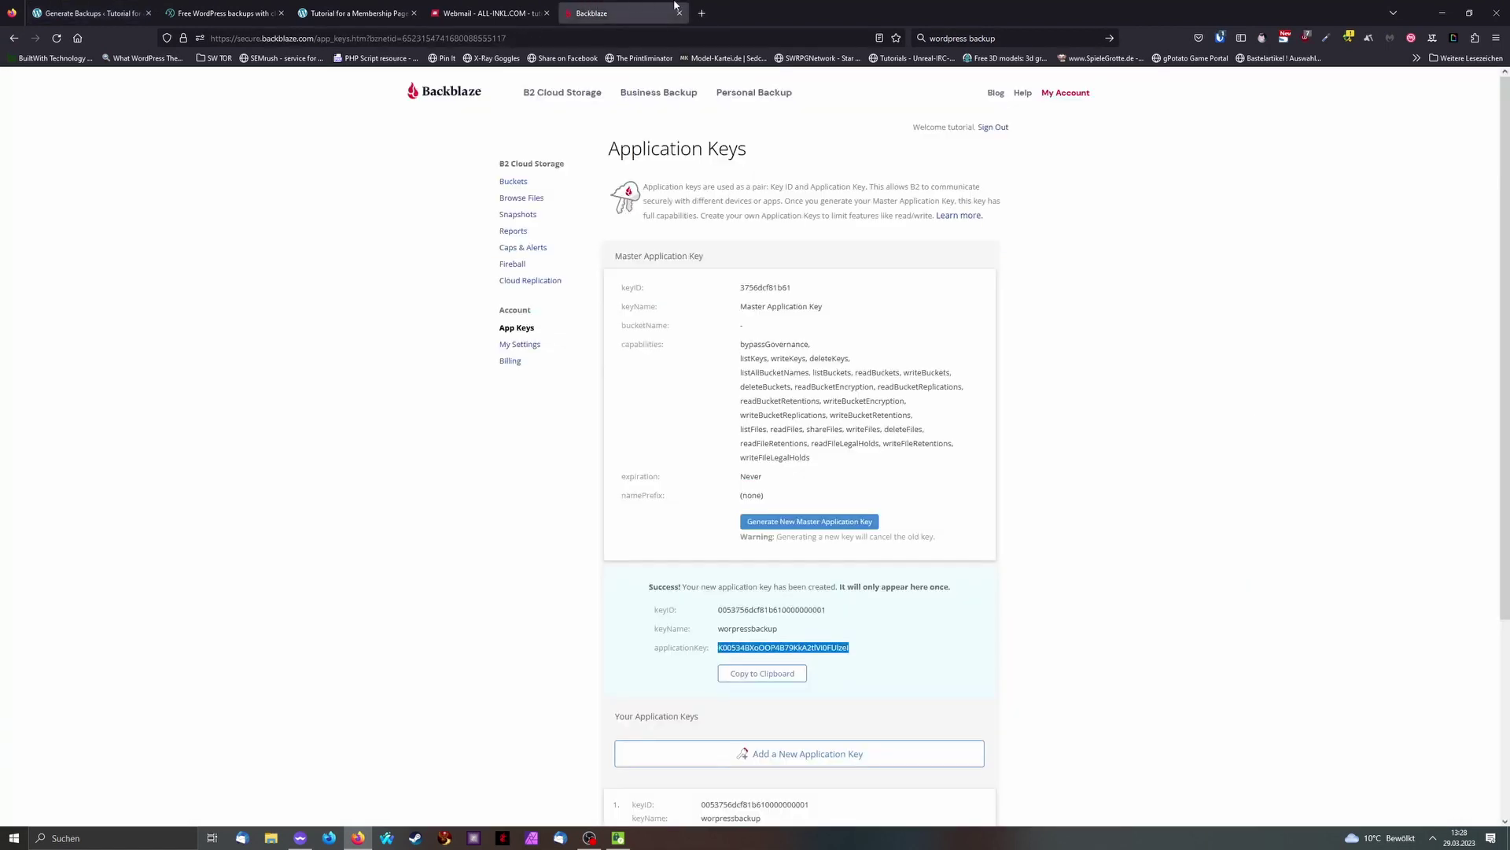
Confirm the 270.9 MB Fullbackup archive is in WRTutorialBackup, then return to WordPress
left_click(518, 186)
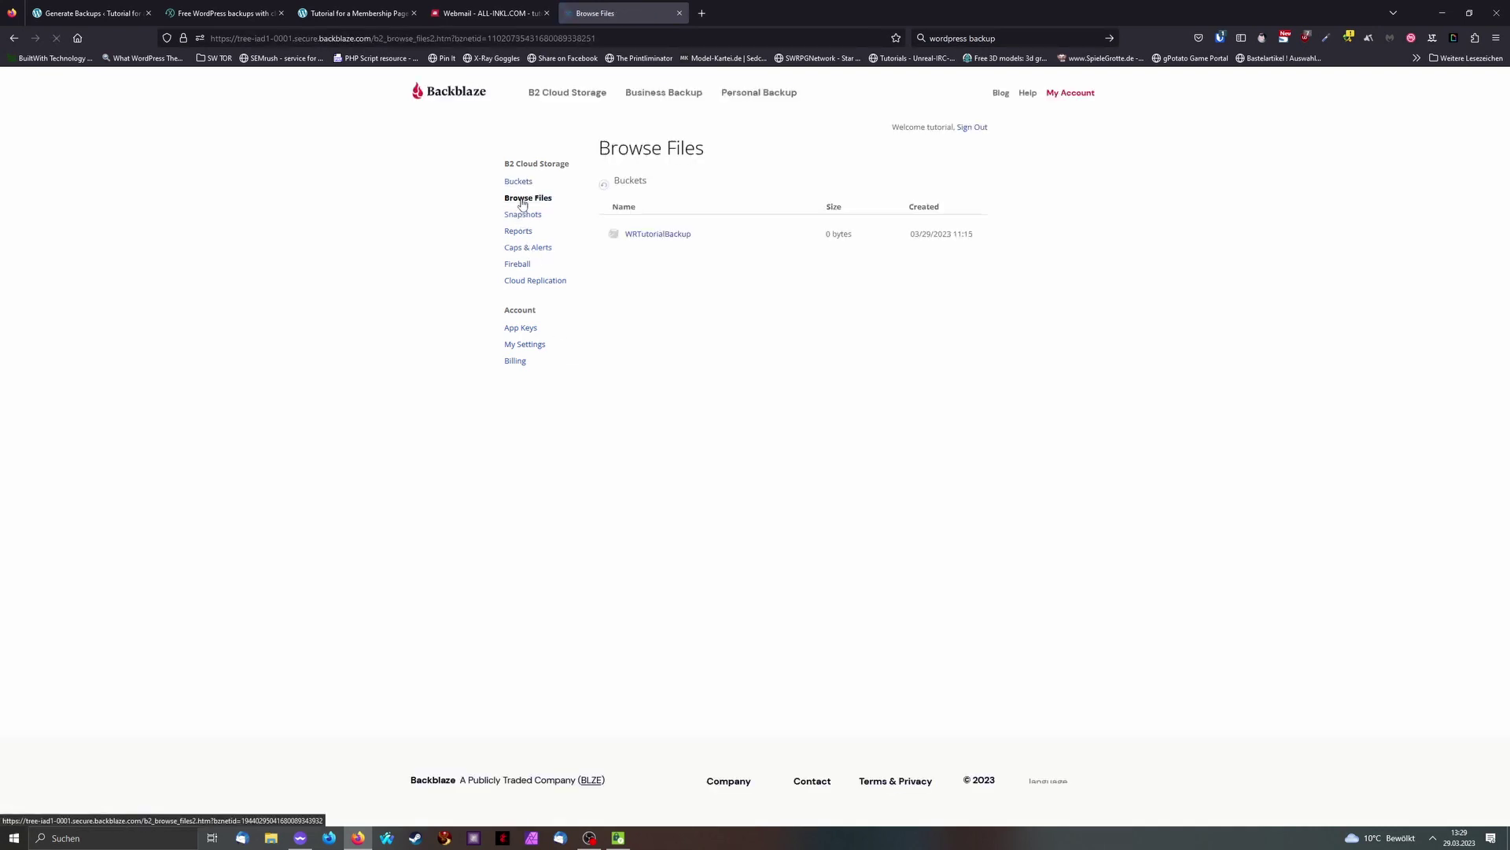
left_click(656, 235)
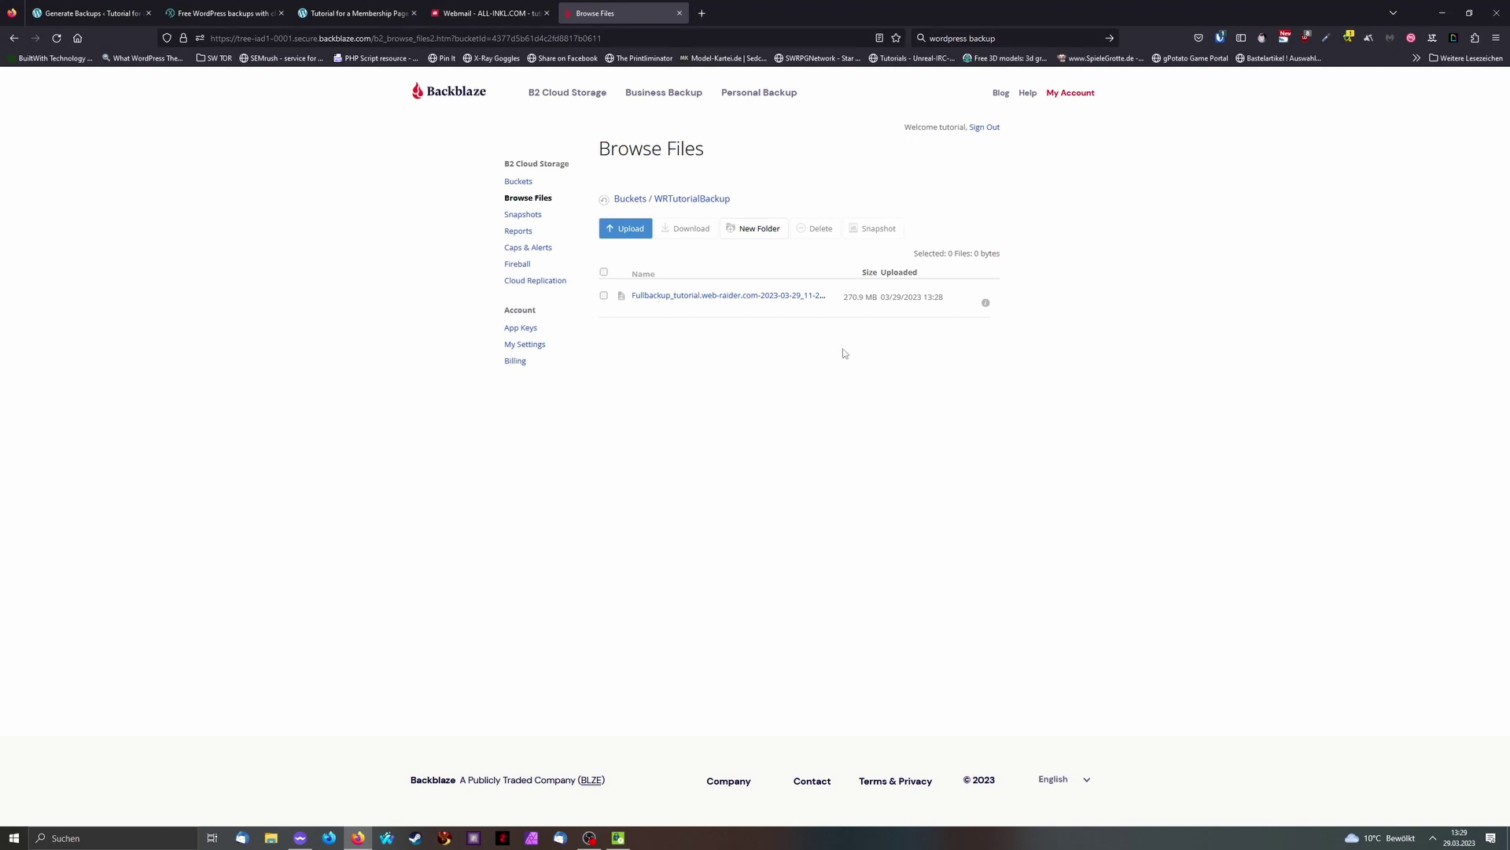
left_click(503, 13)
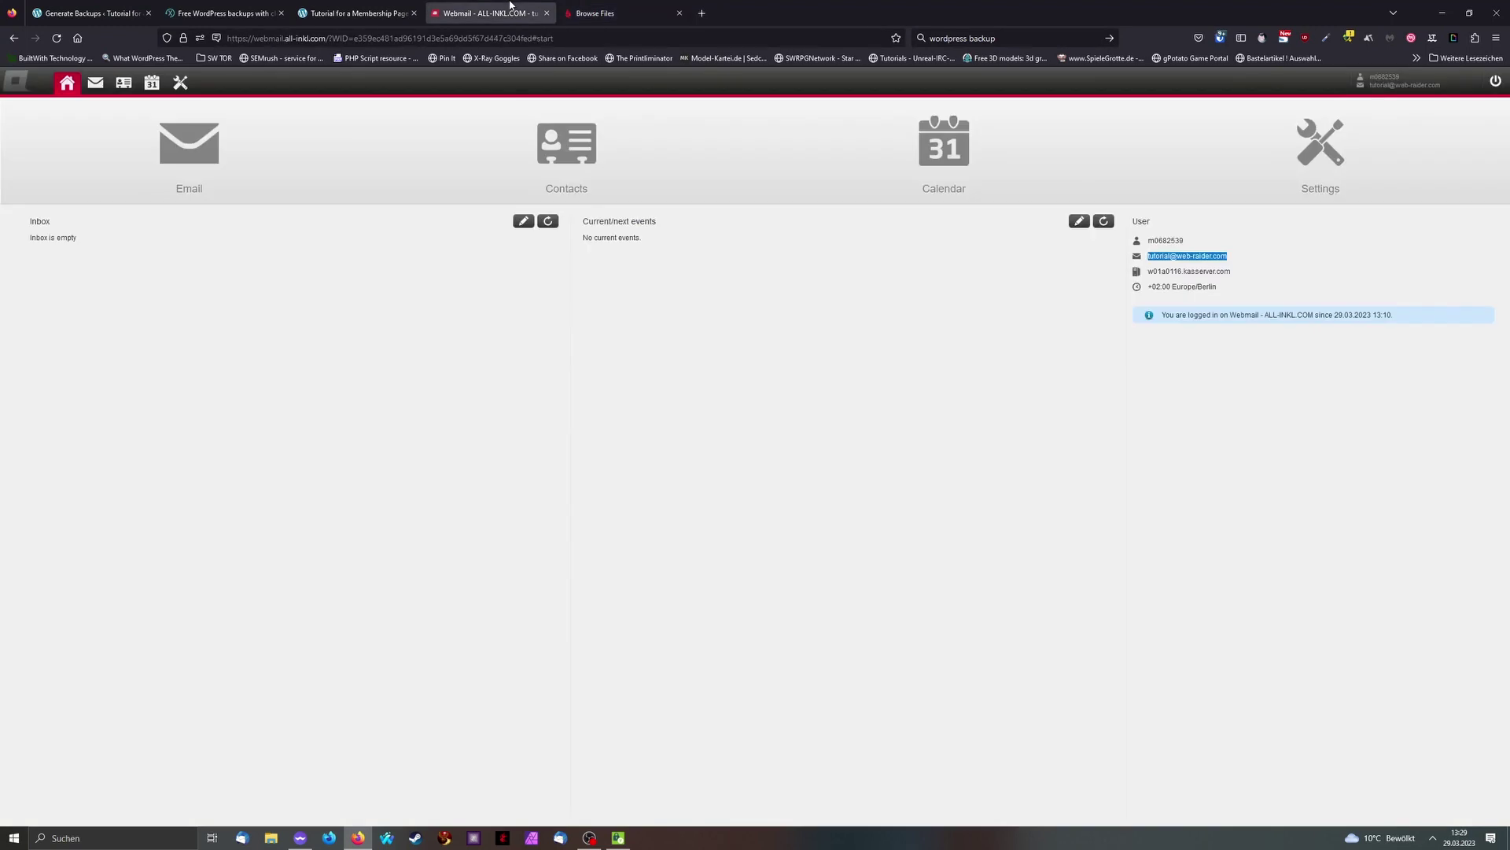
left_click(109, 8)
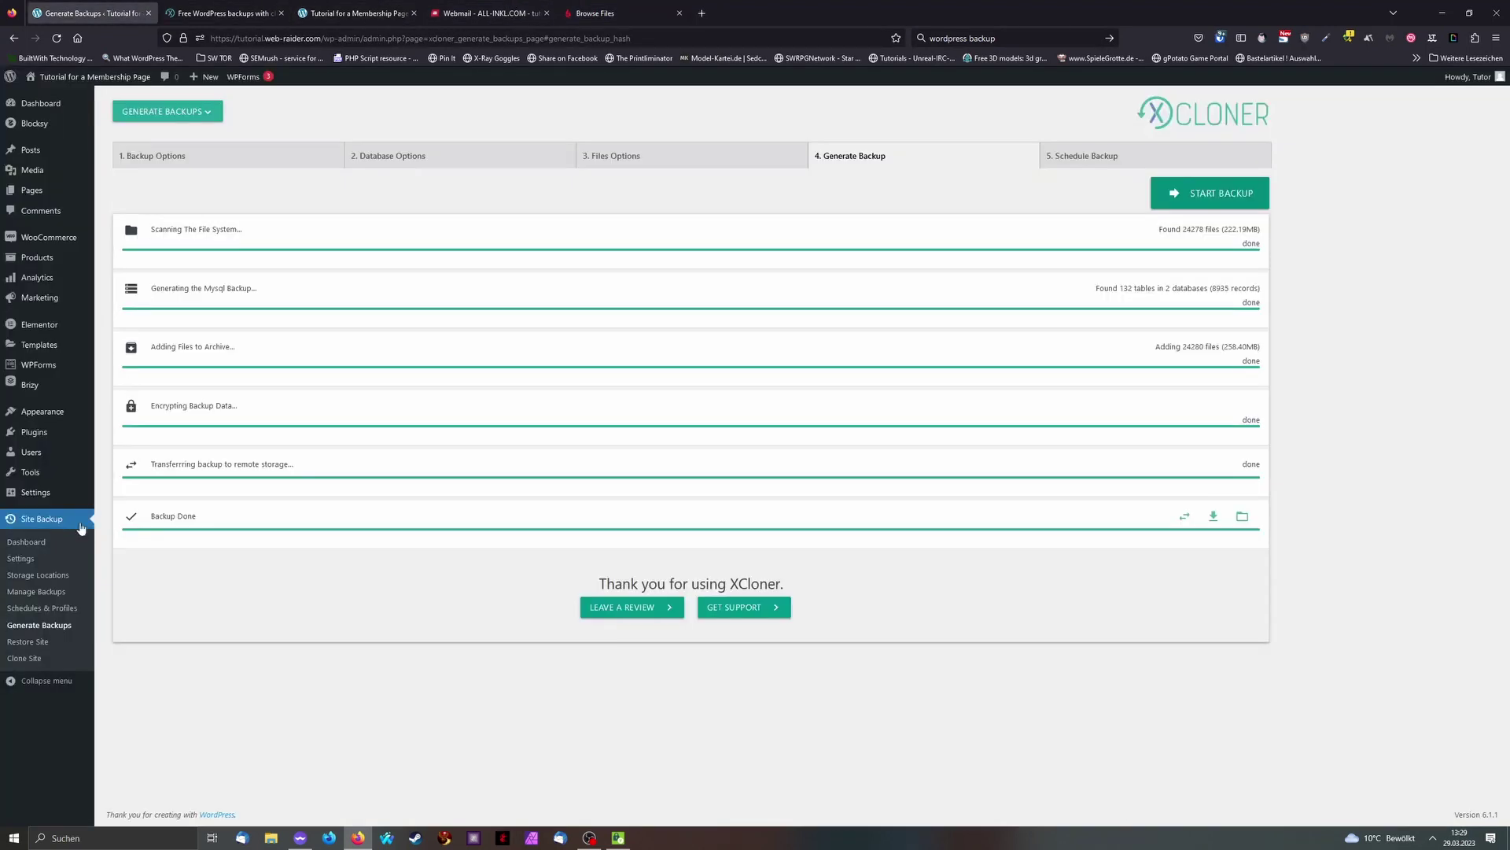
Check the backup is listed under Backblaze storage in Manage Backups, then view Schedules & Profiles
left_click(45, 596)
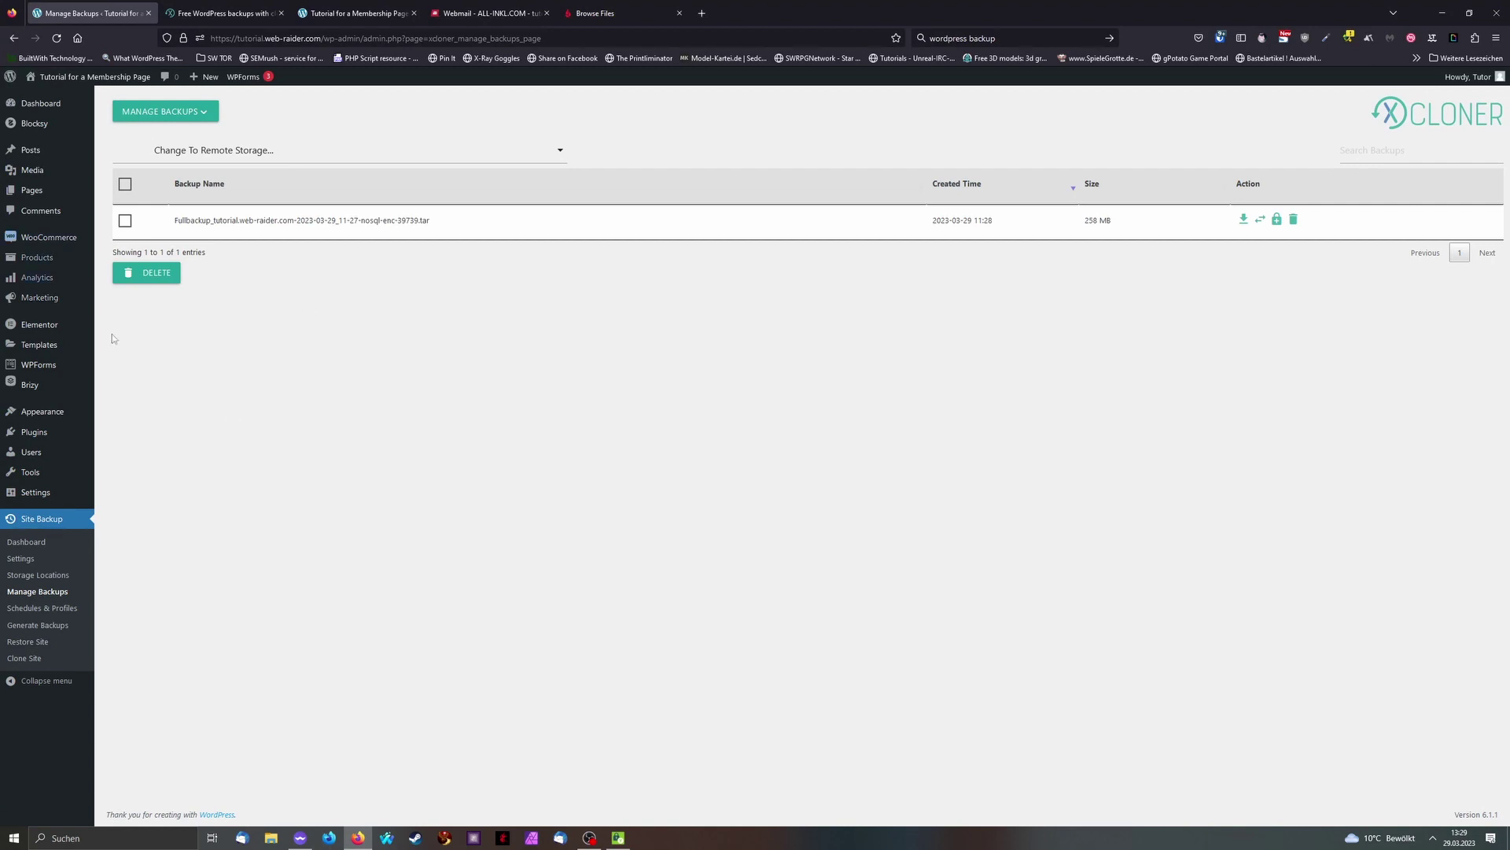
left_click(232, 162)
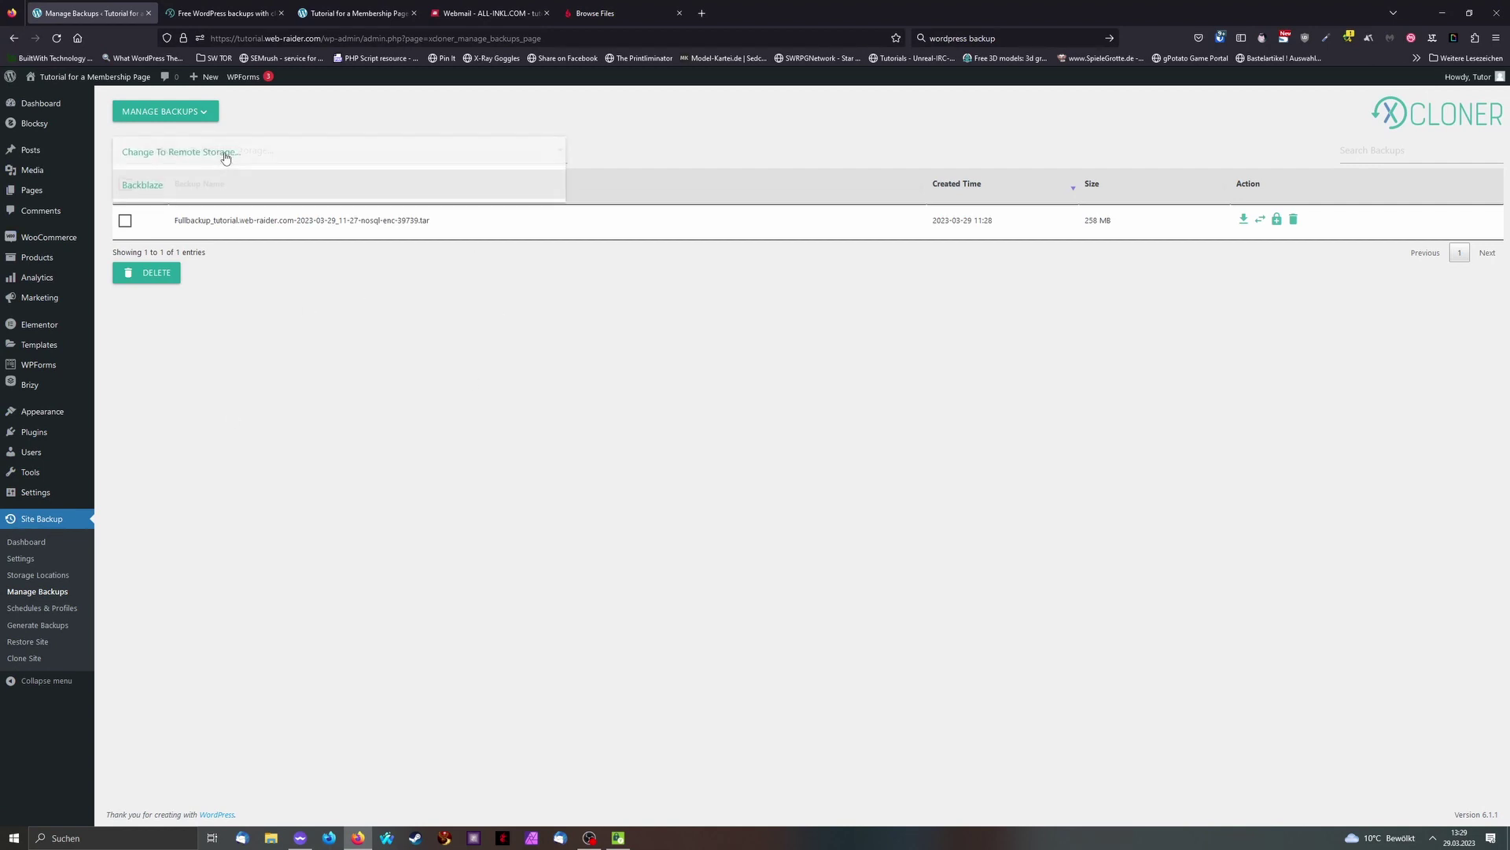
left_click(153, 178)
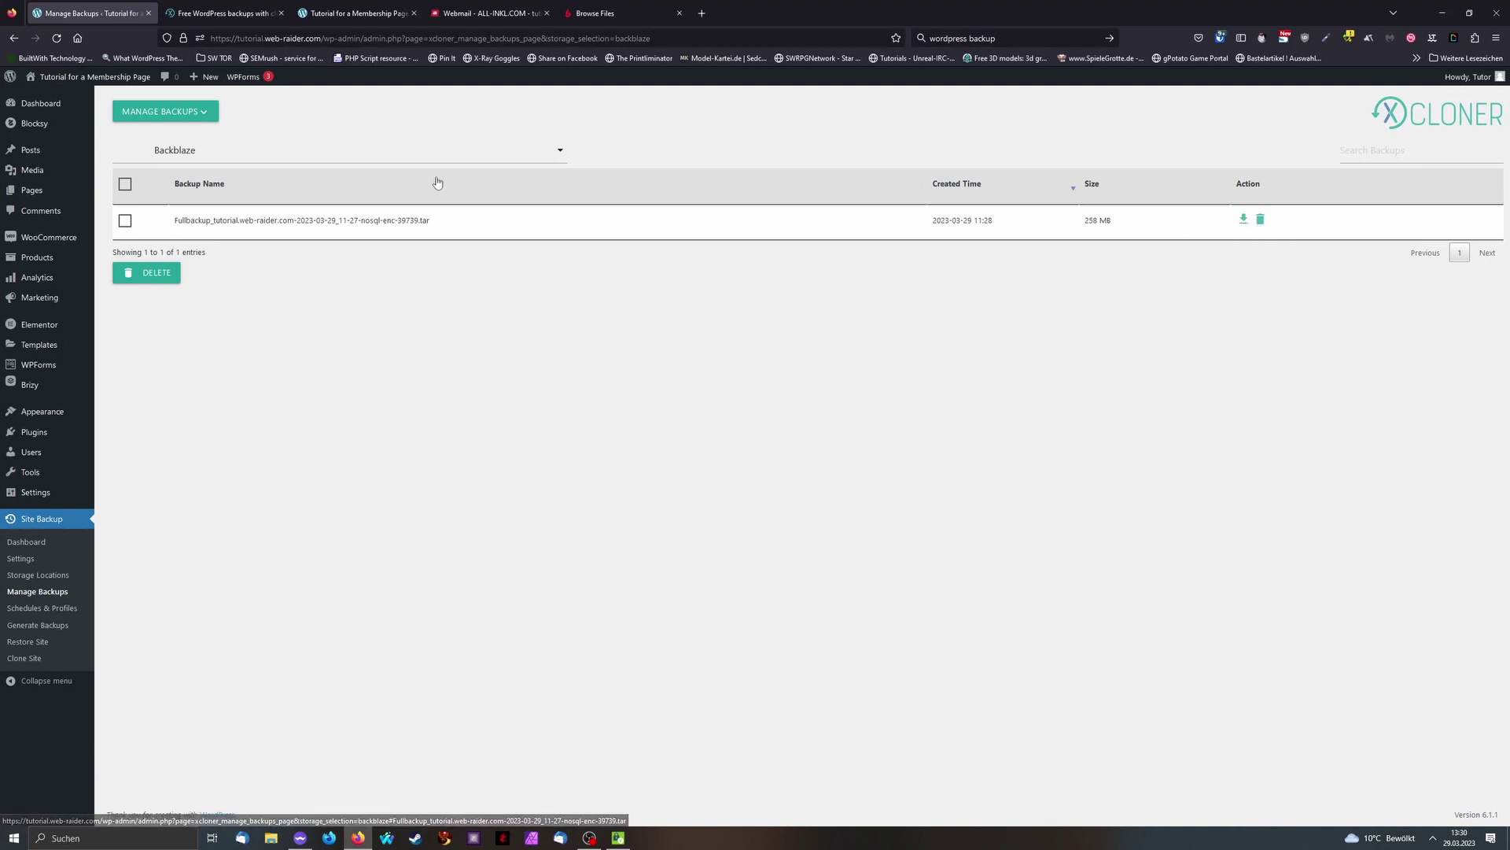
left_click(220, 156)
left_click(180, 168)
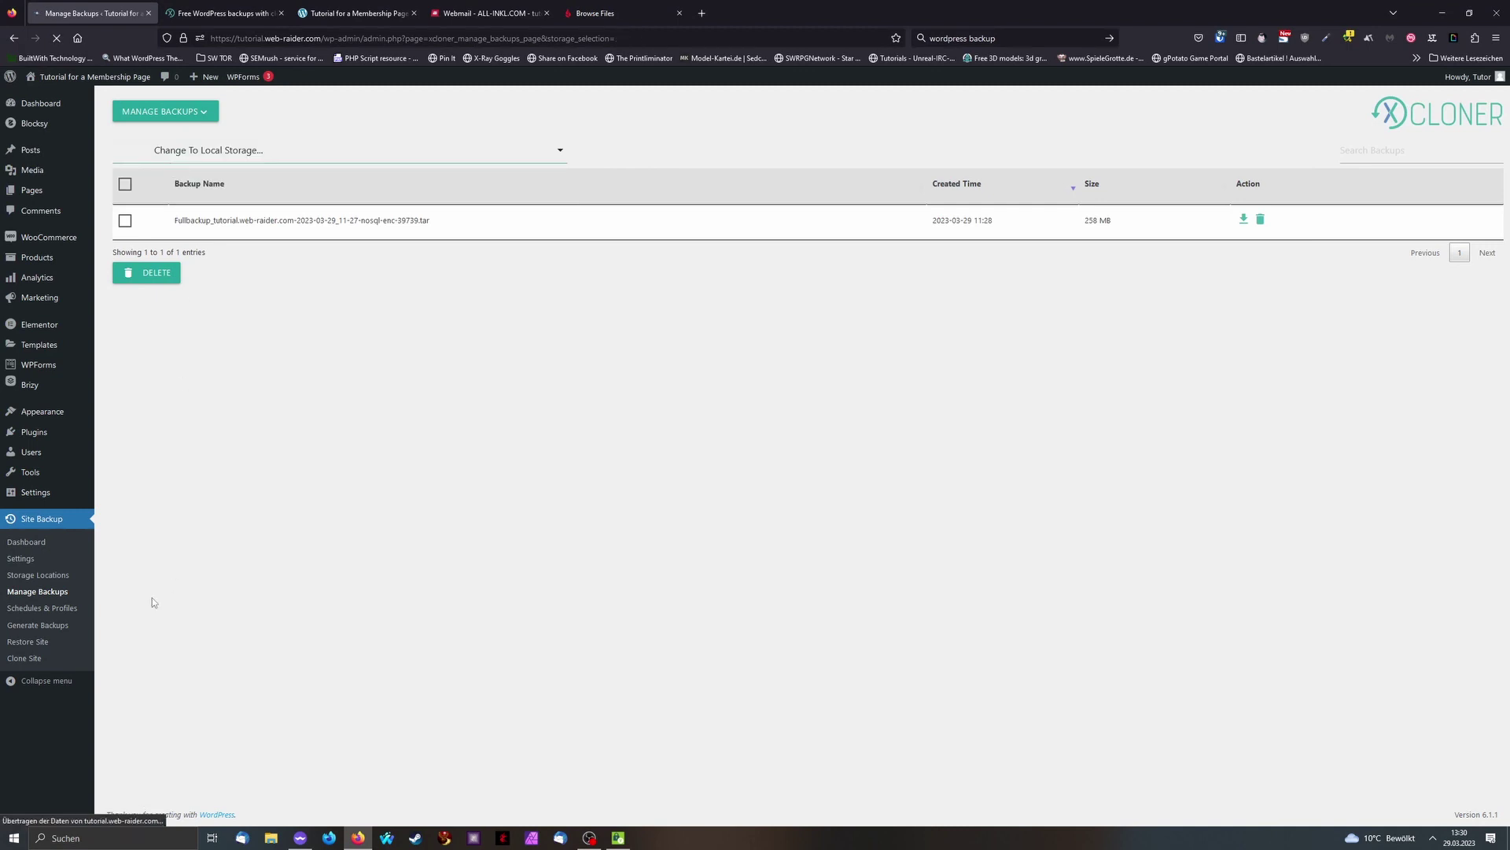
left_click(57, 610)
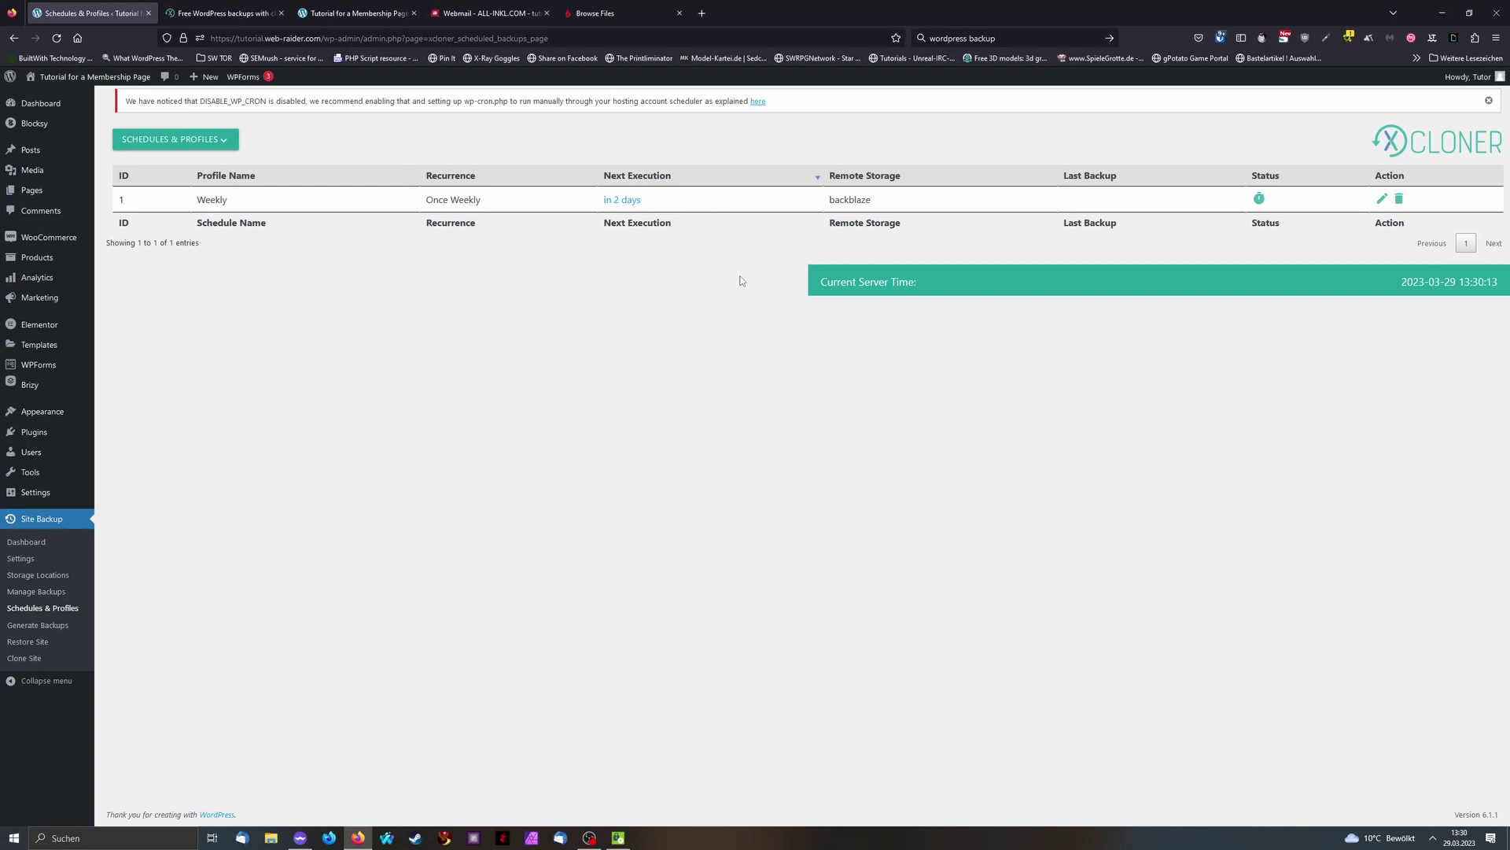
Start a new backup with a DB name prefix, encryption on, stored on Backblaze
left_click(58, 626)
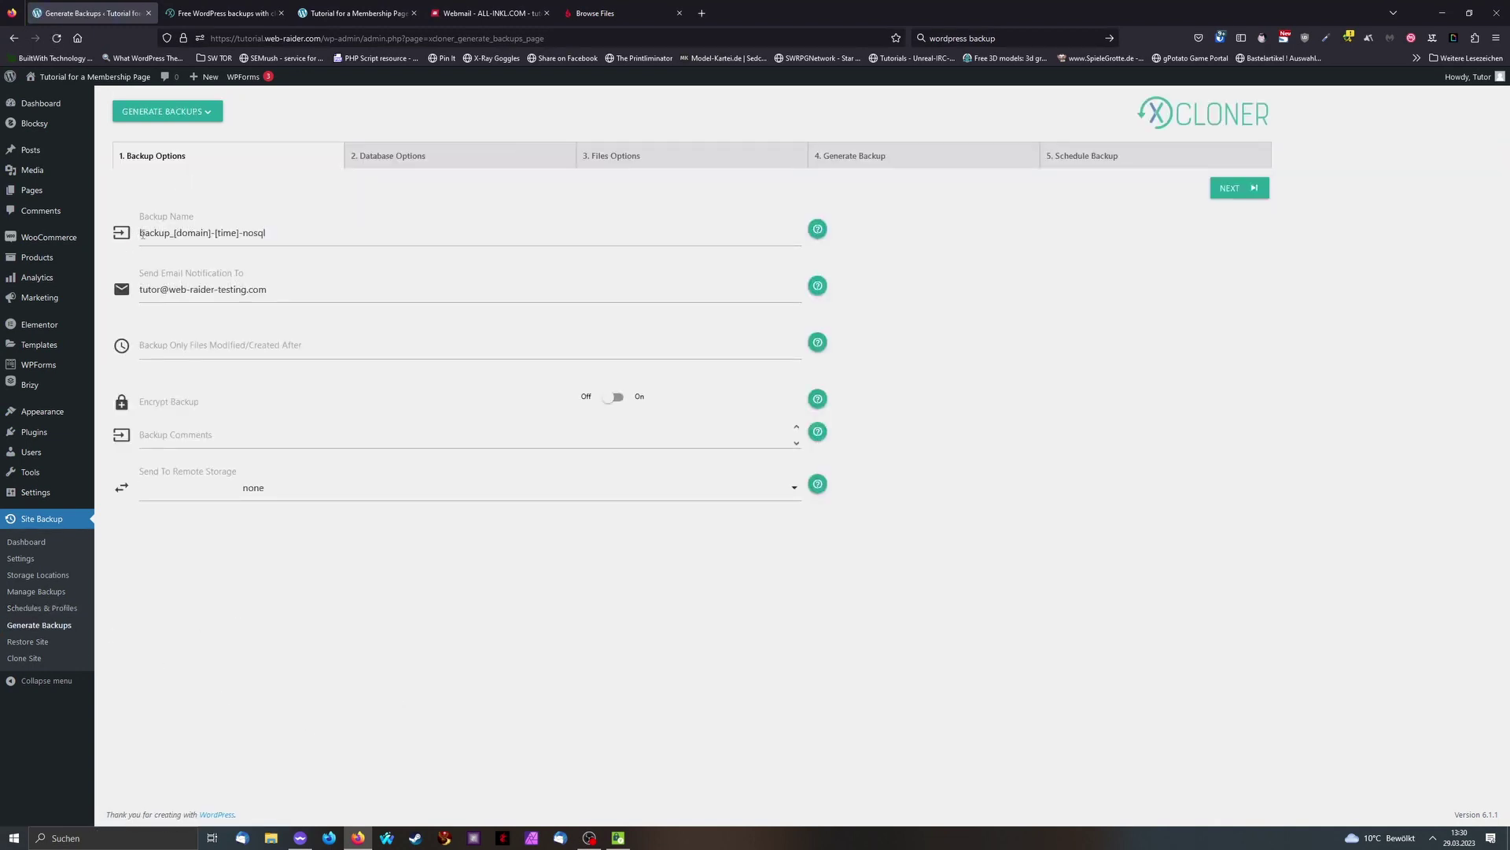
left_click(142, 236)
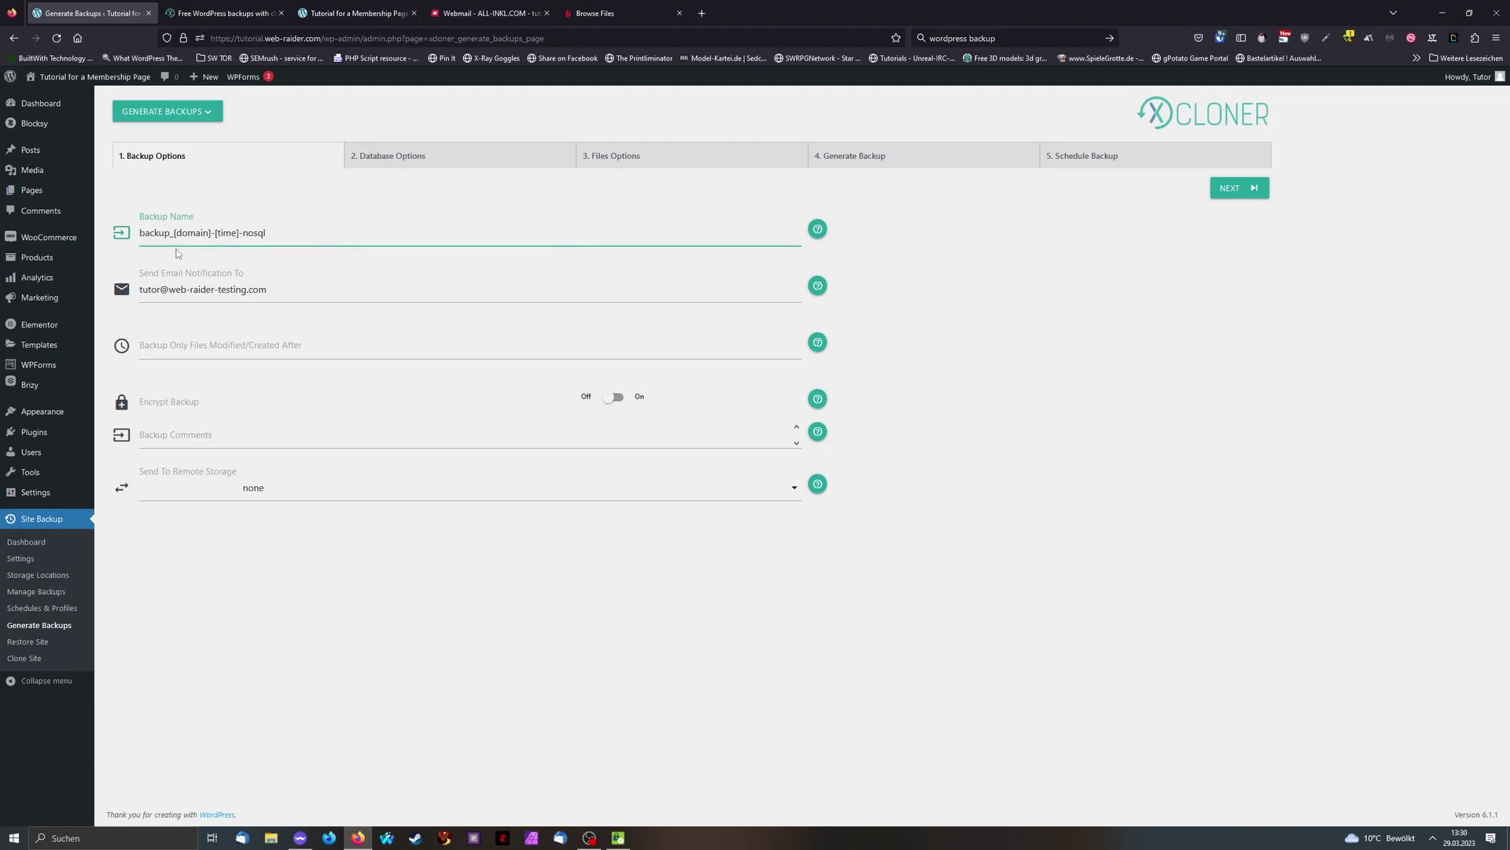
type("DB")
left_click(615, 396)
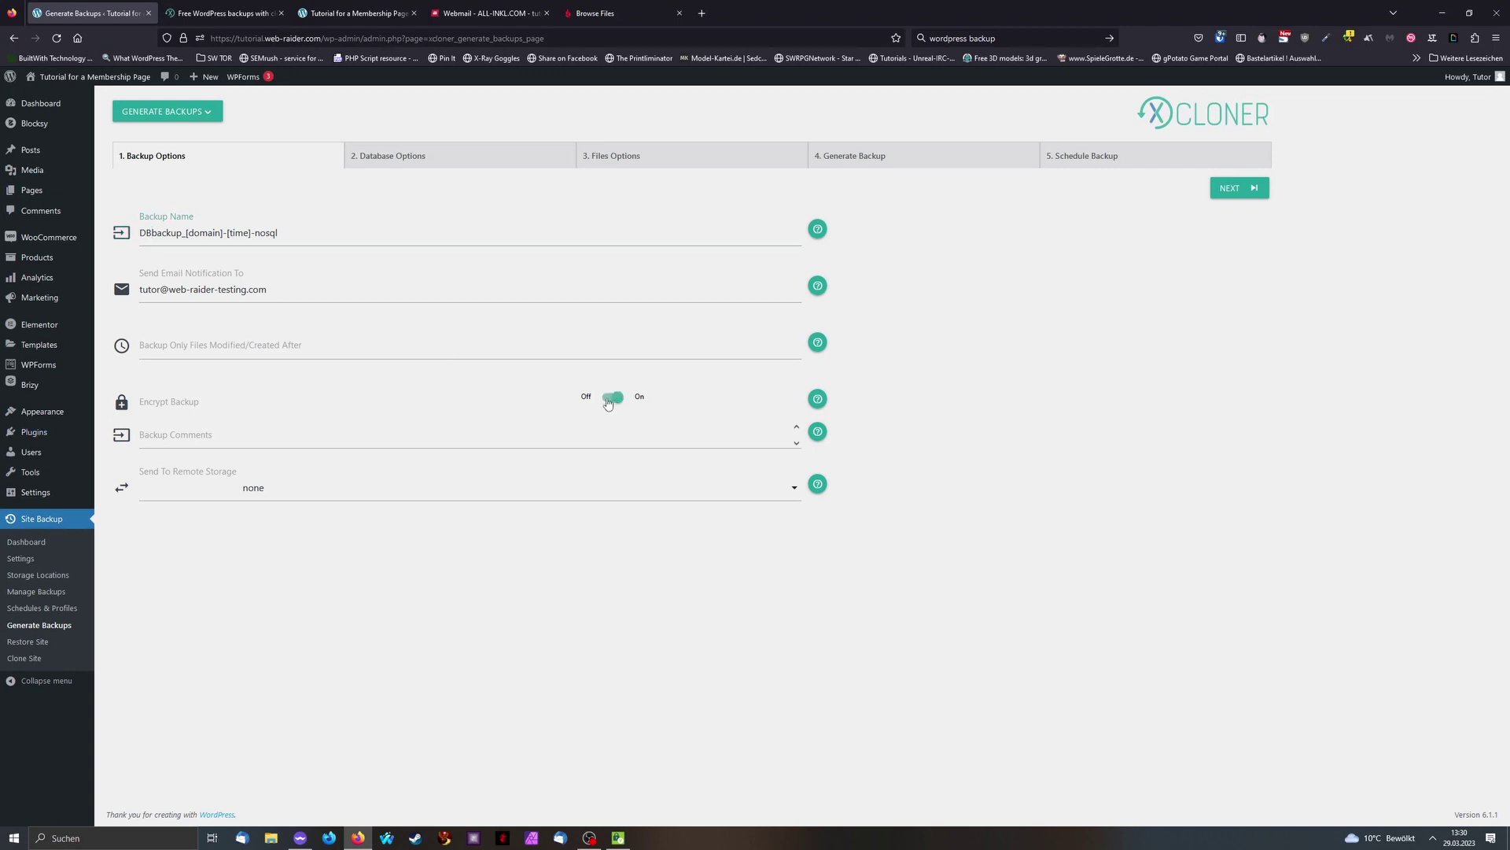
left_click(236, 487)
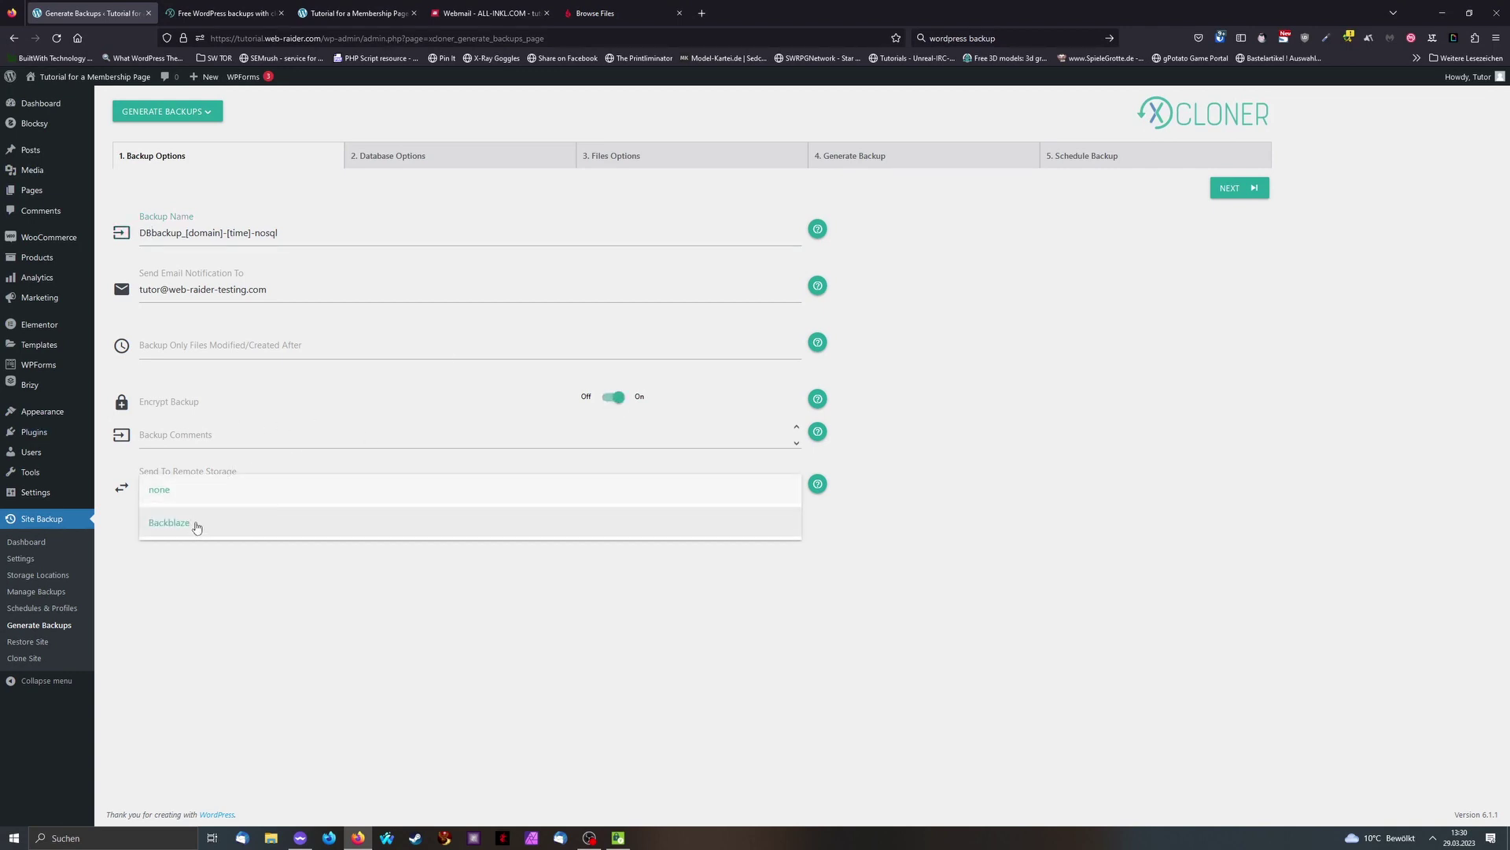
left_click(197, 526)
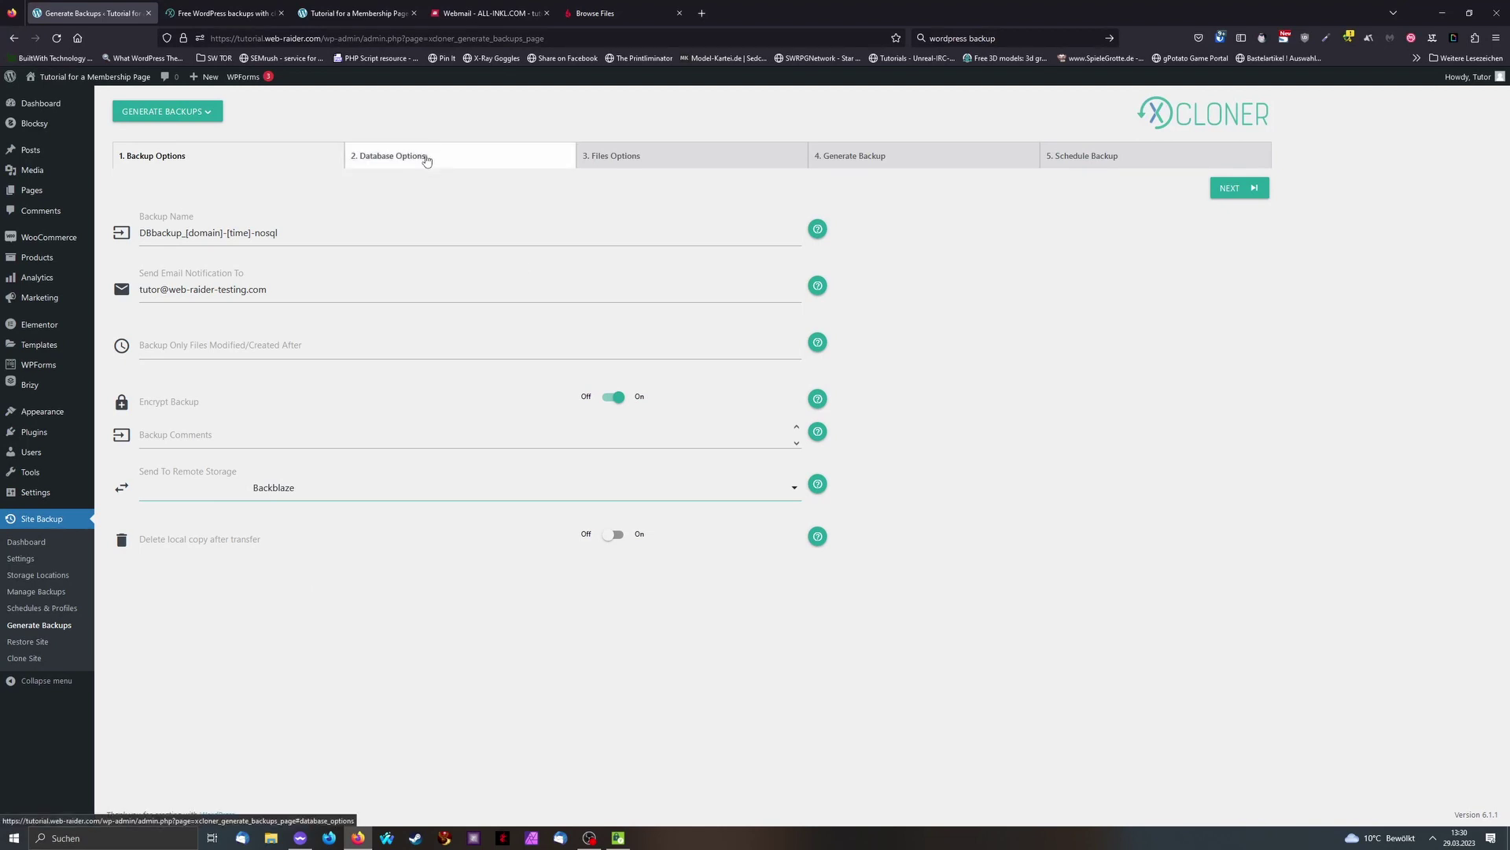
Include information_schema and exclude every site file and folder from the backup
left_click(425, 157)
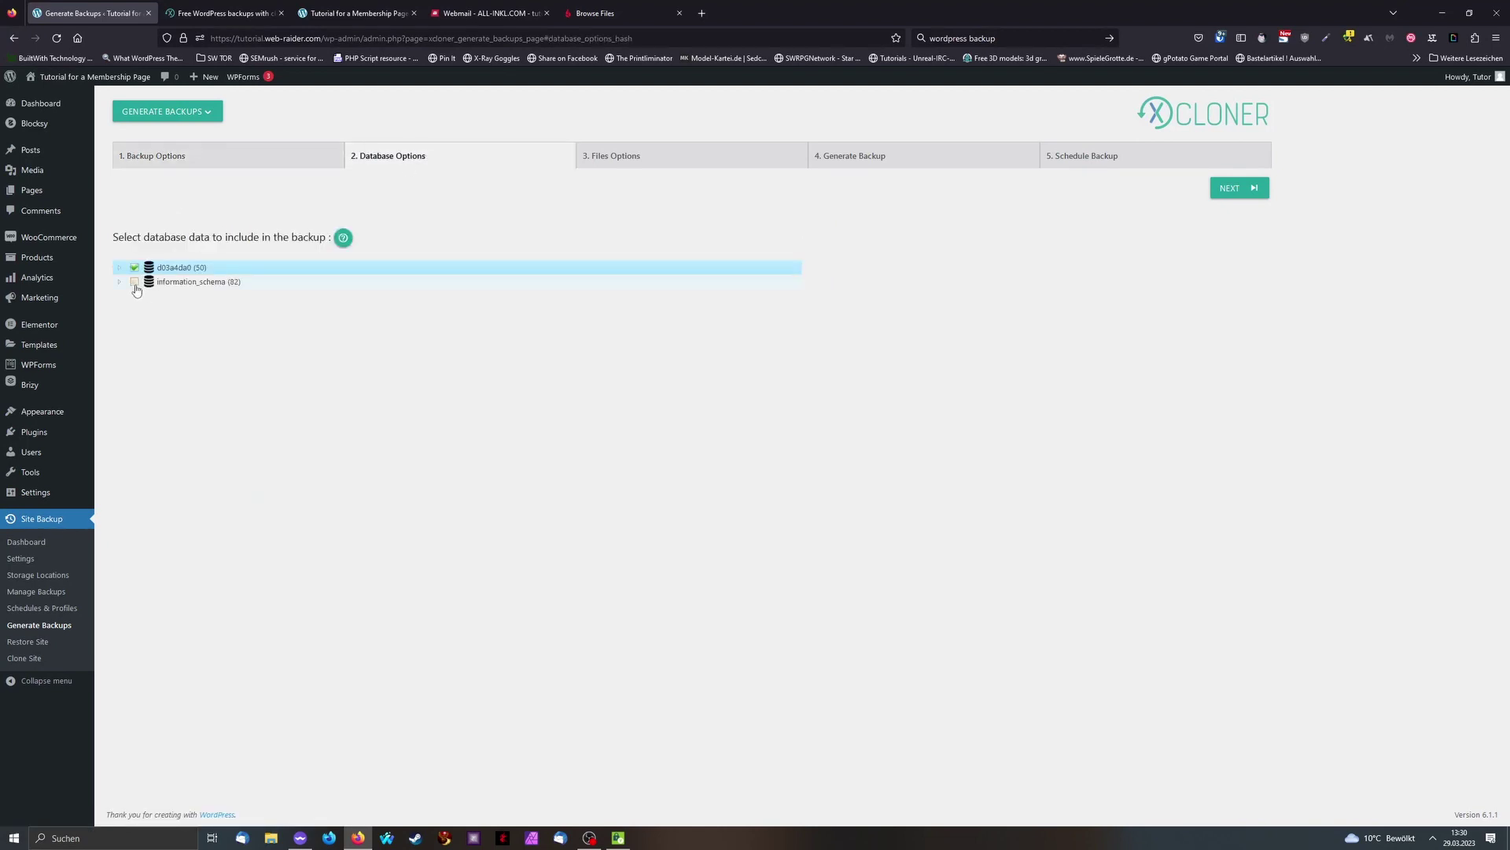
left_click(135, 282)
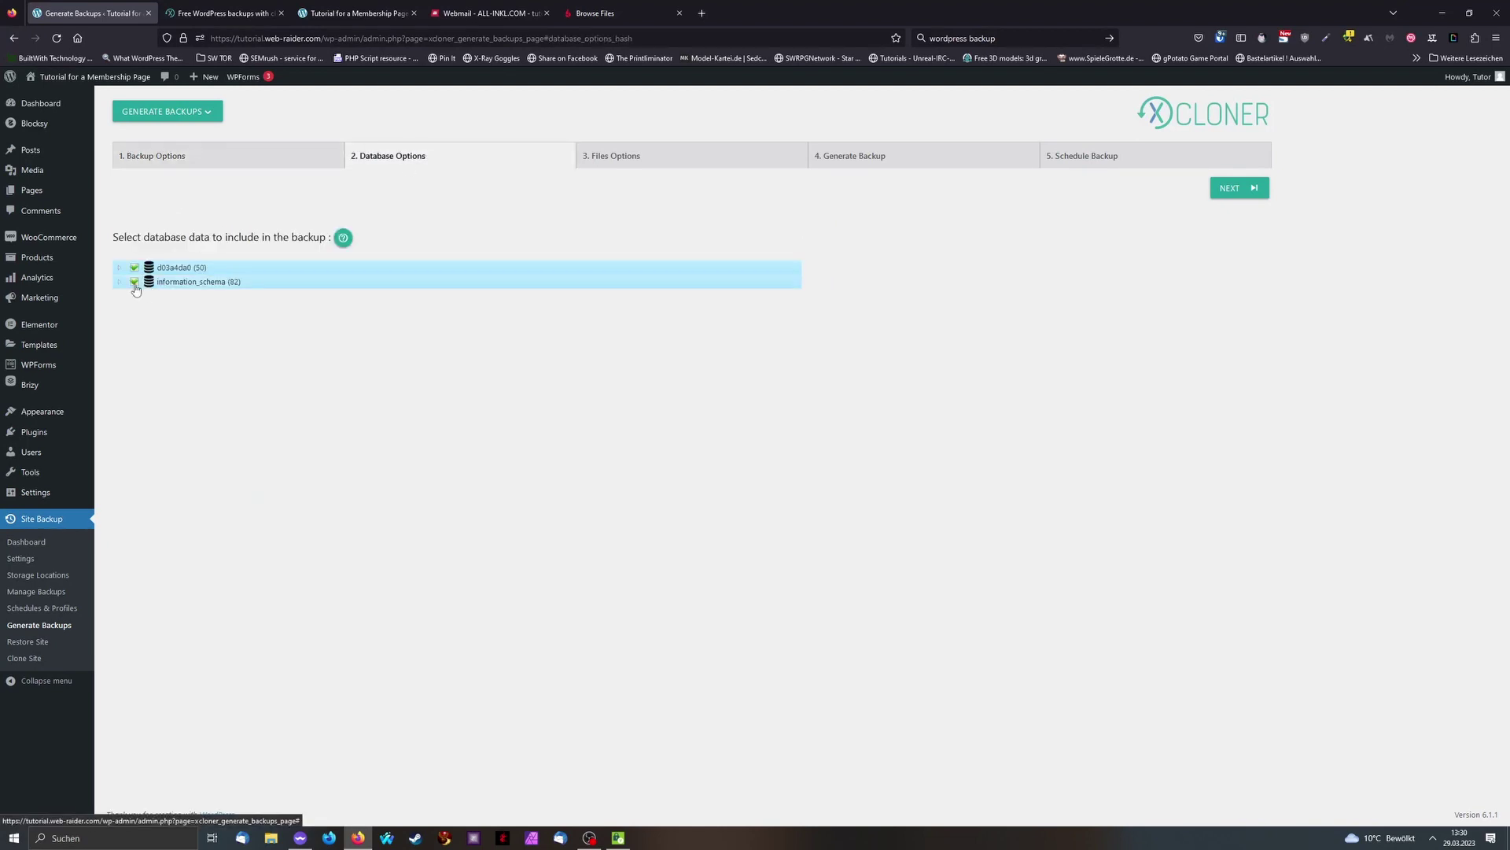
left_click(637, 156)
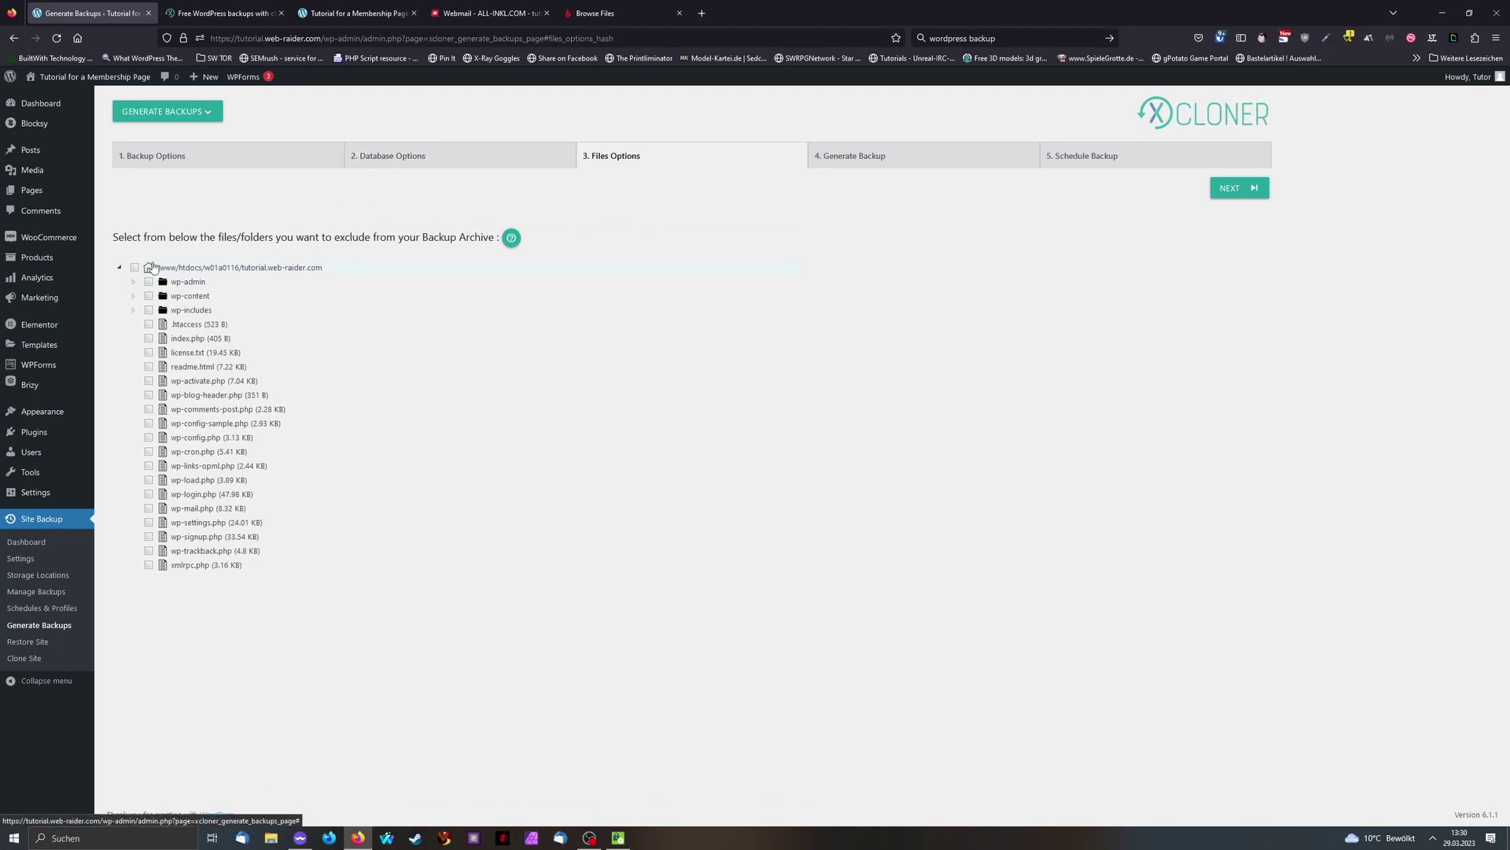
left_click(135, 269)
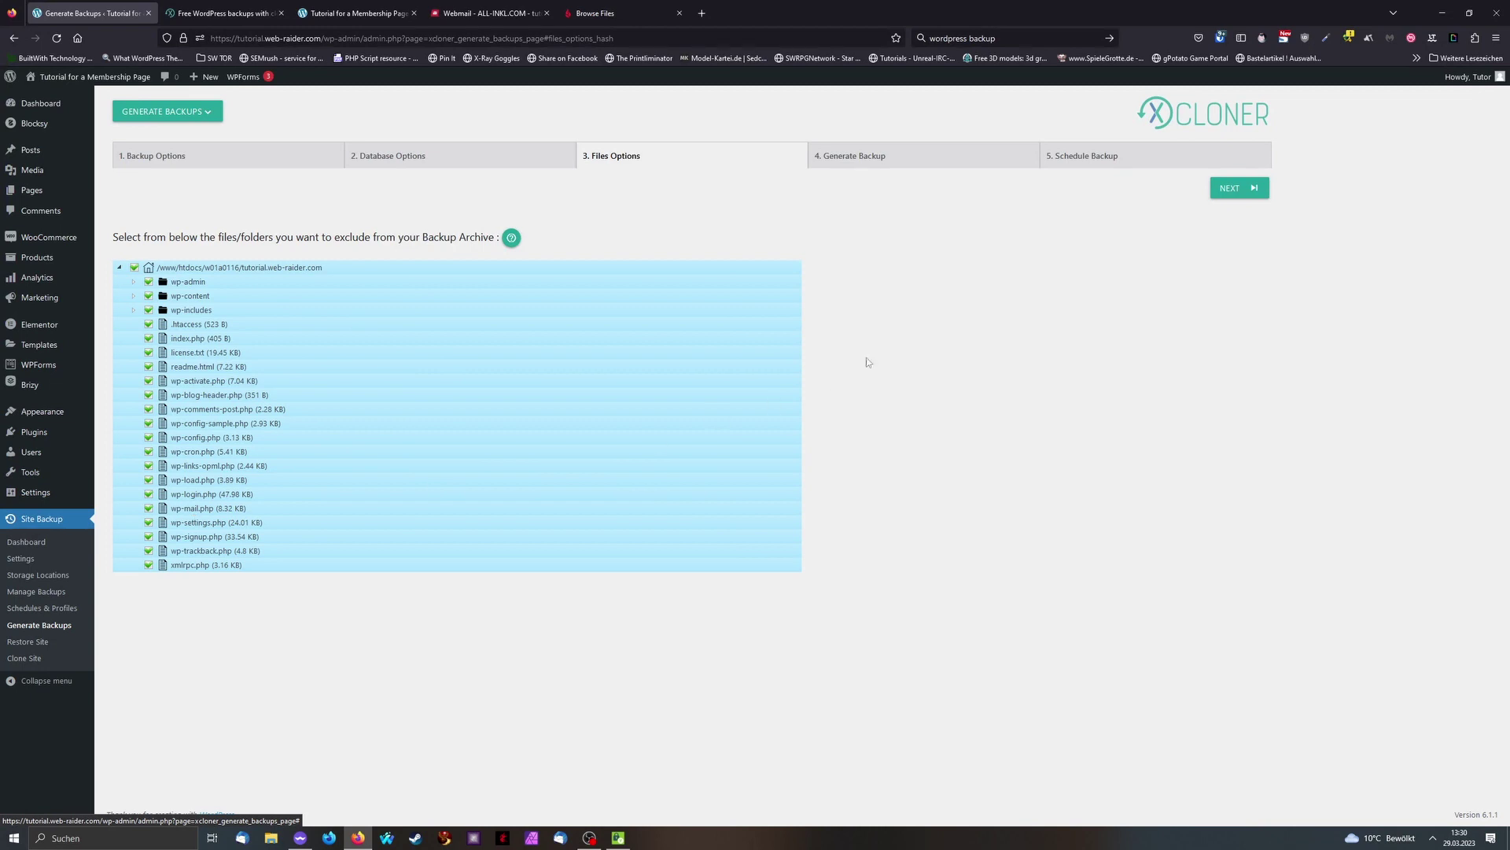
left_click(1079, 157)
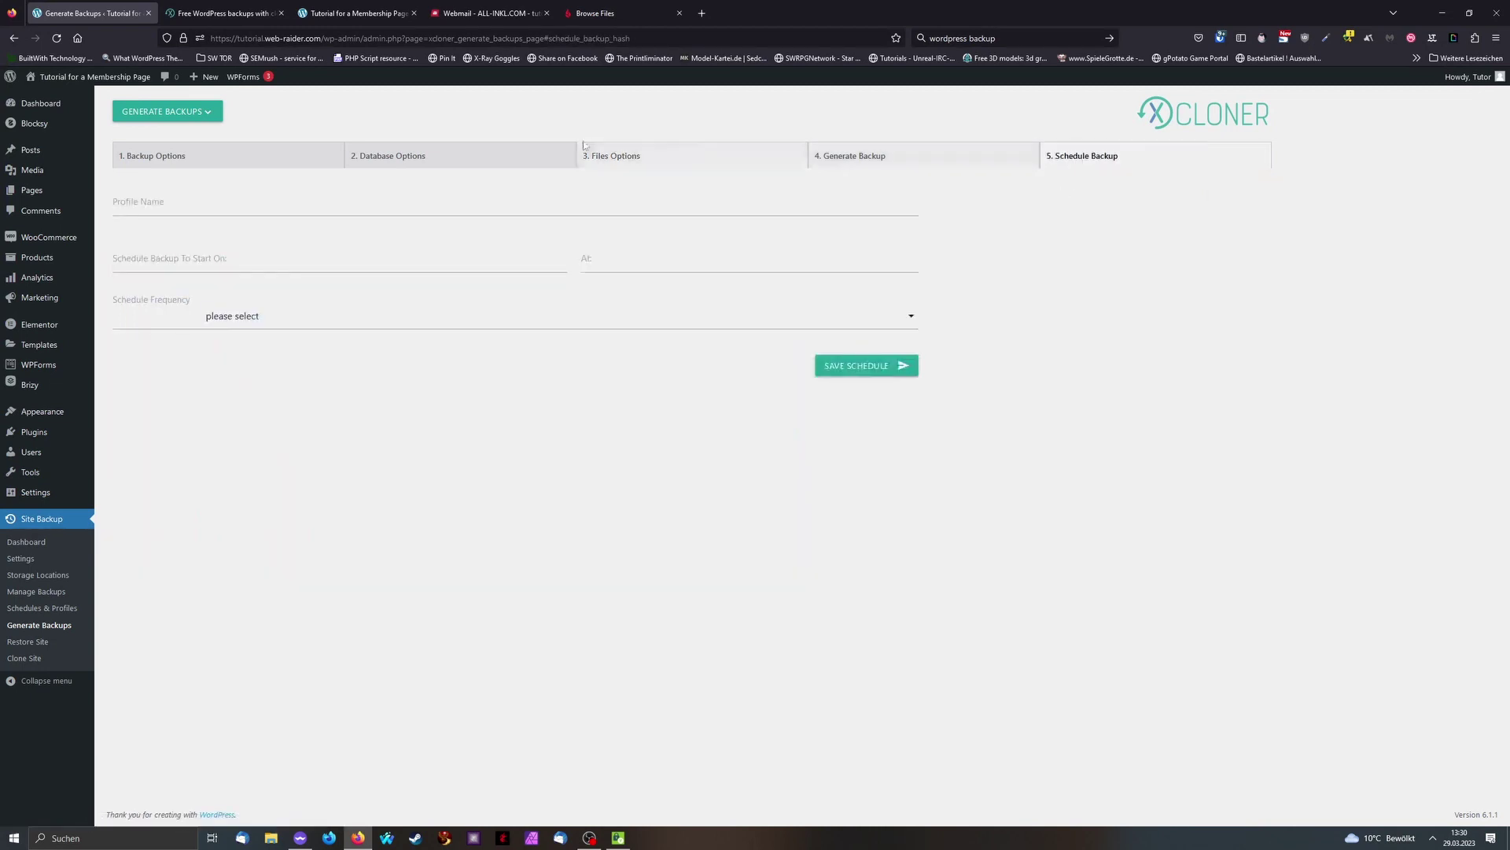
Name the schedule profile 'Database' and set its start time to 12:00 PM, leaving the date blank
left_click(154, 205)
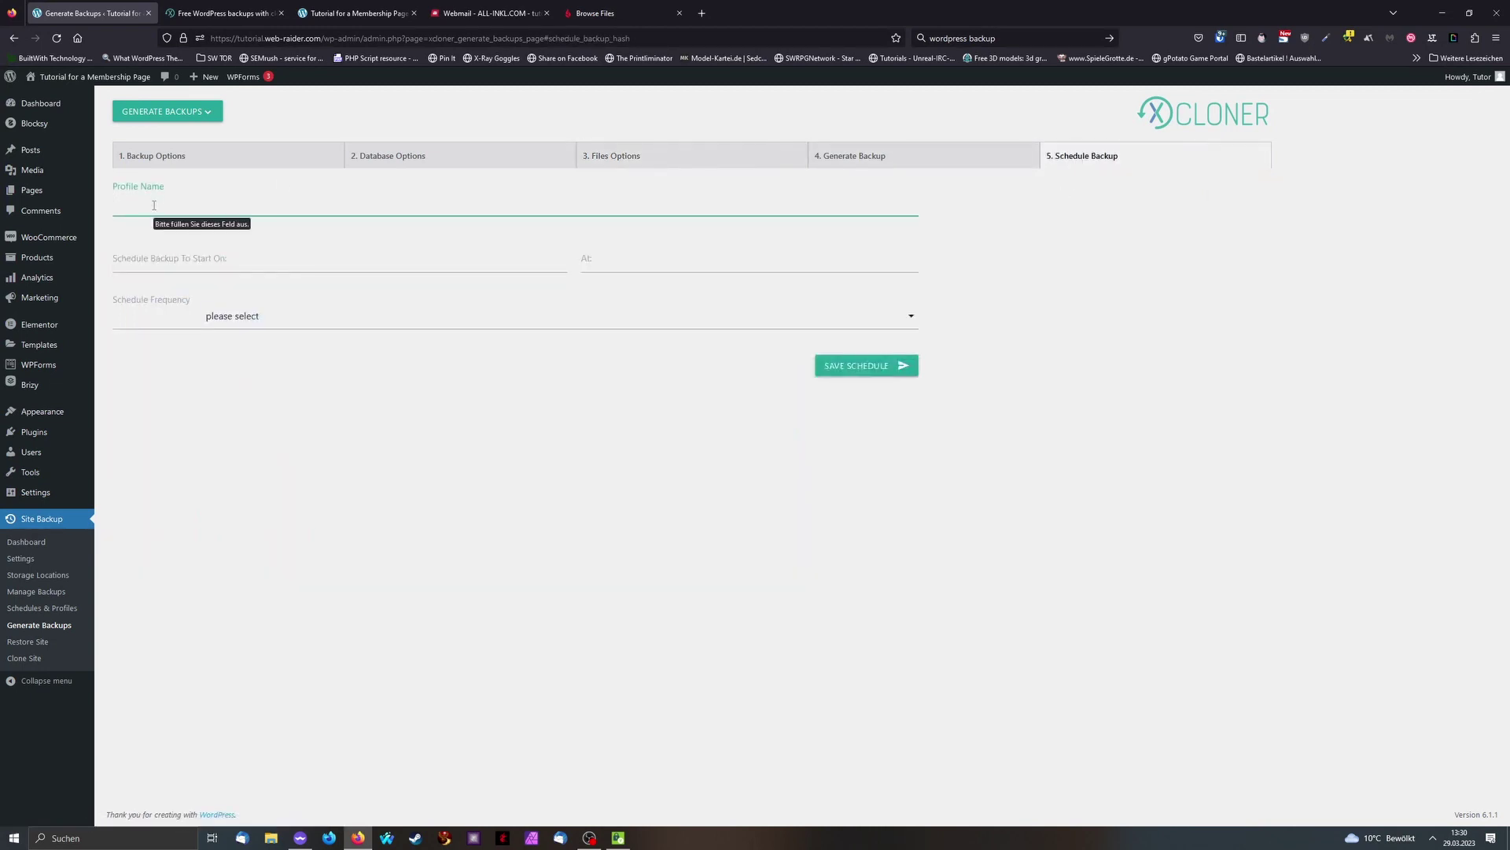
type("Database")
left_click(266, 257)
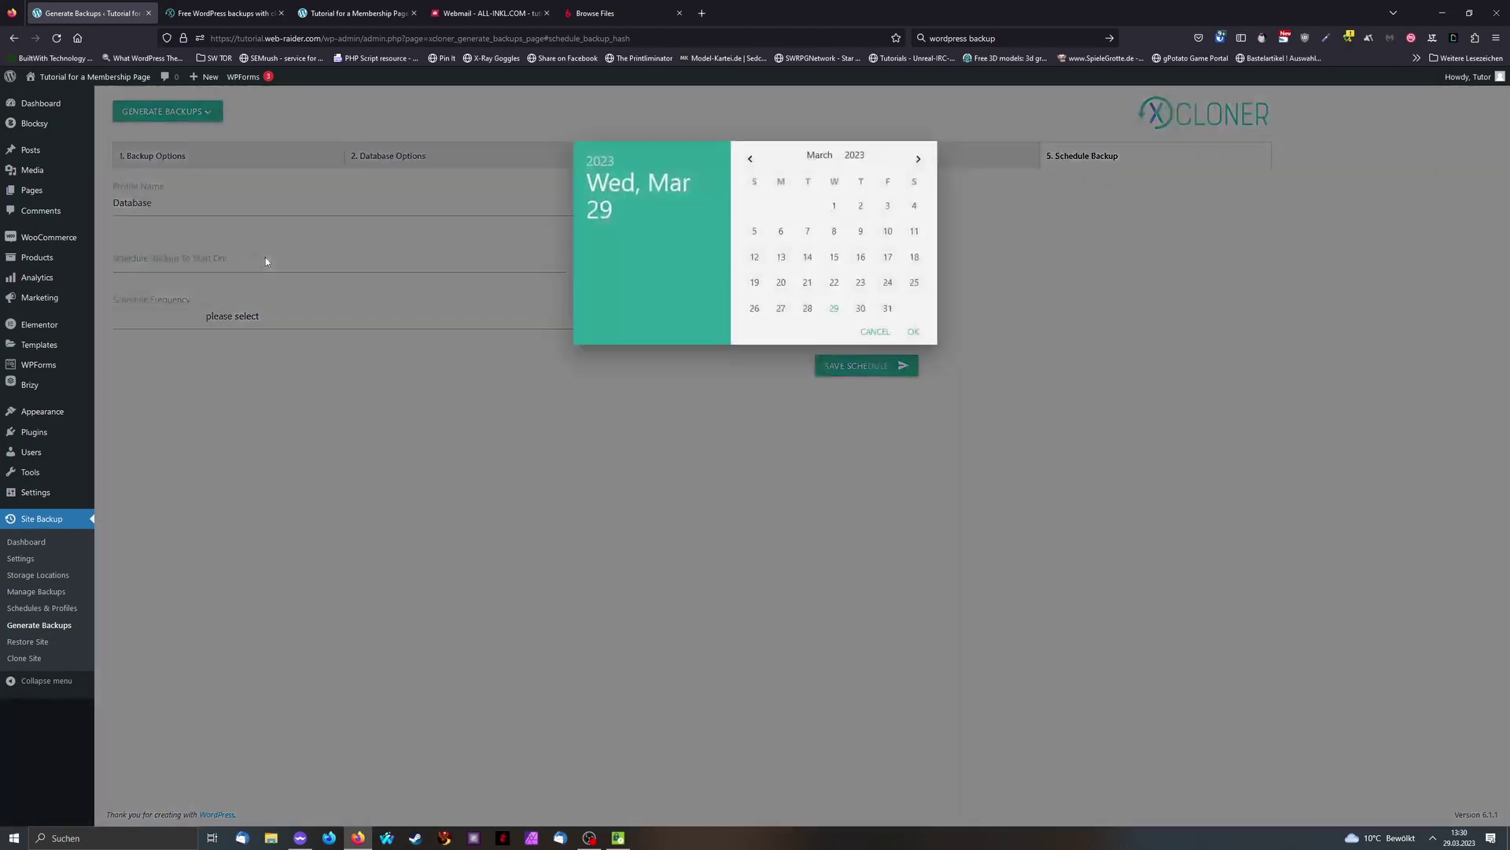
left_click(750, 161)
left_click(919, 160)
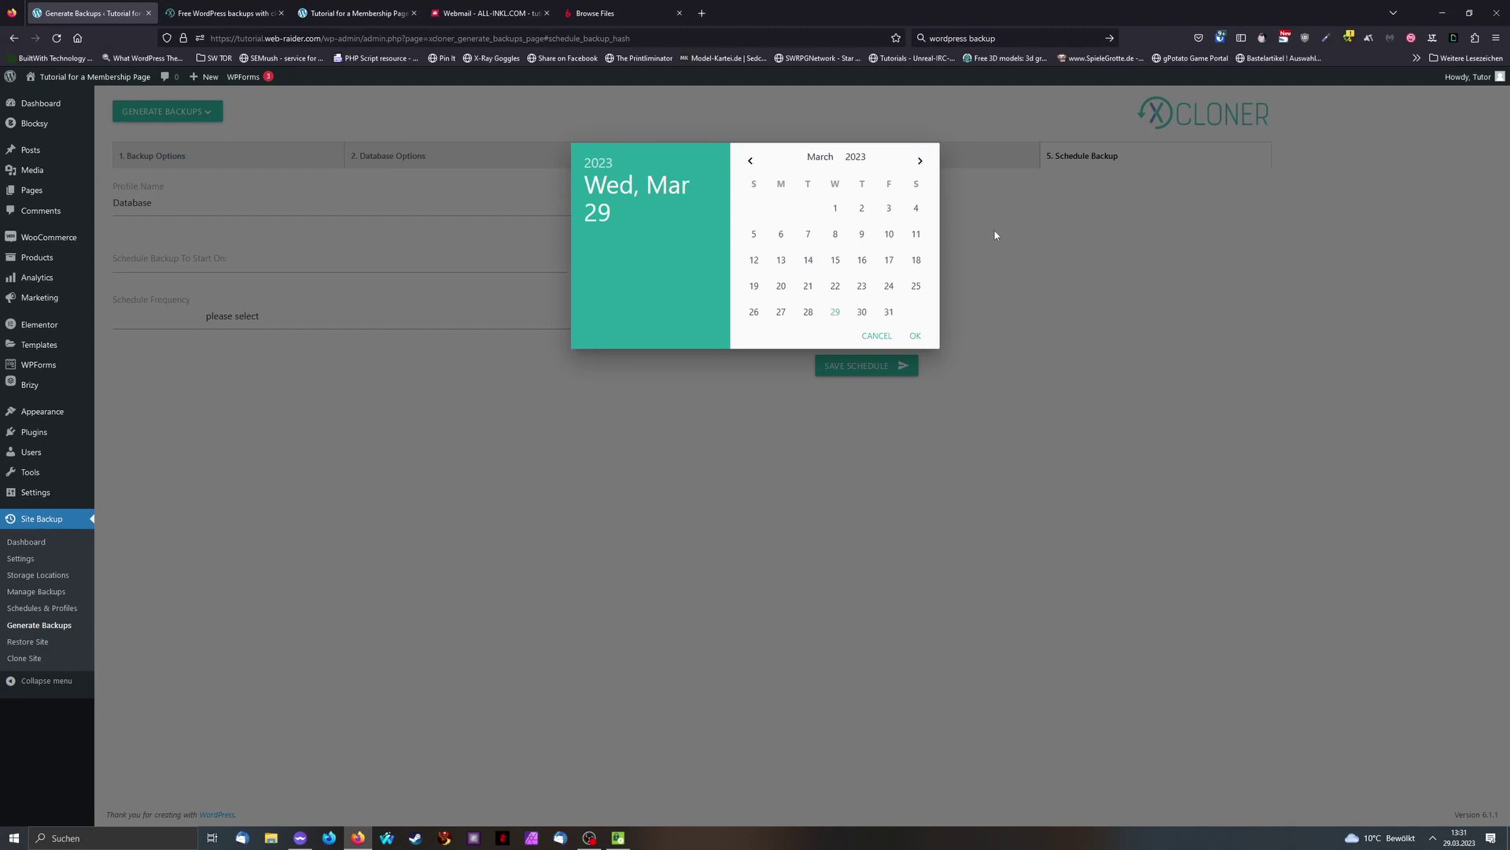
left_click(1023, 256)
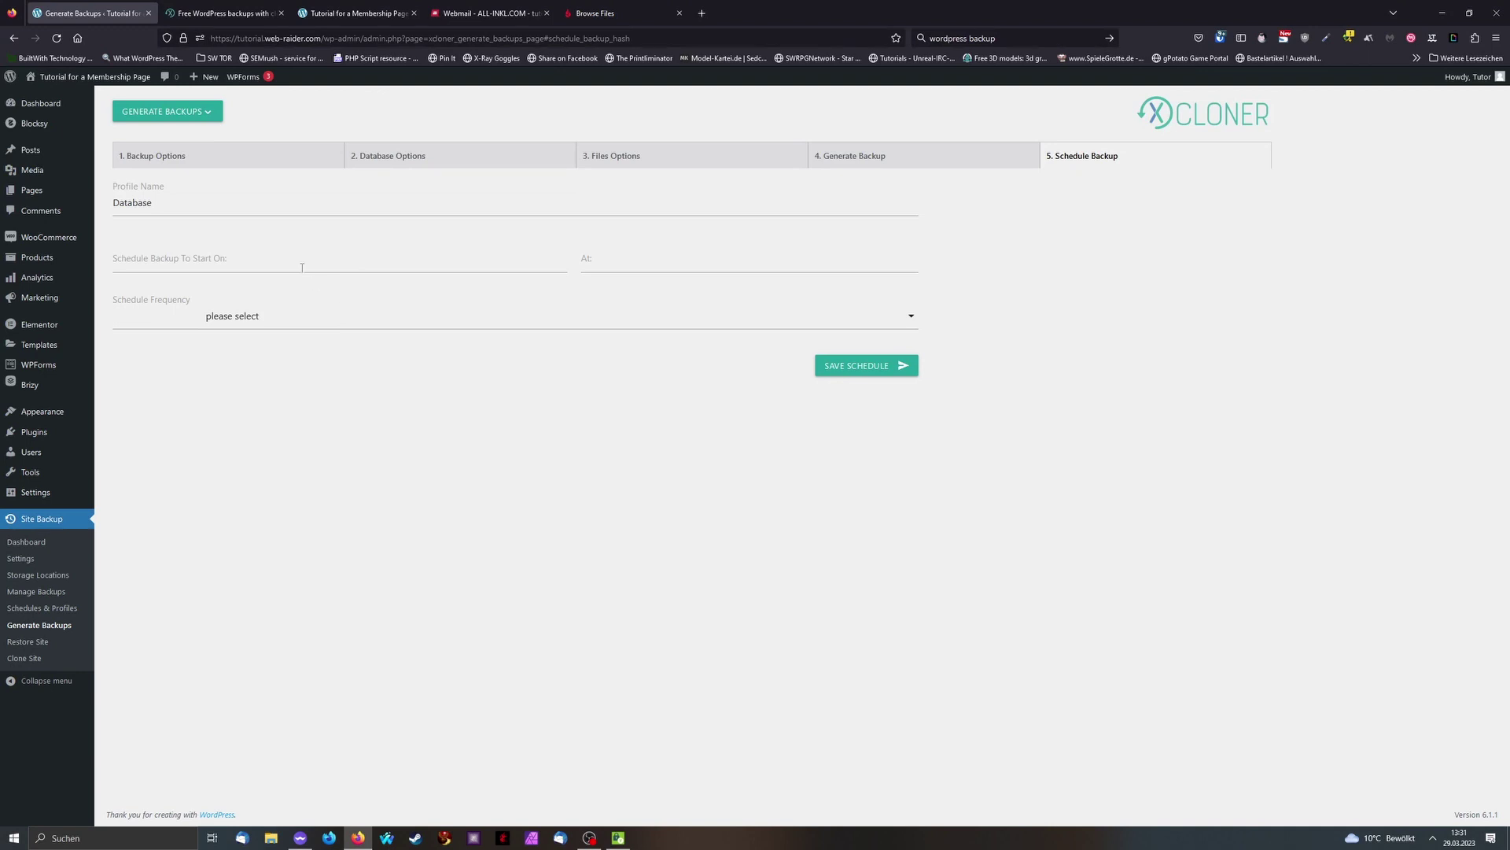
left_click(617, 258)
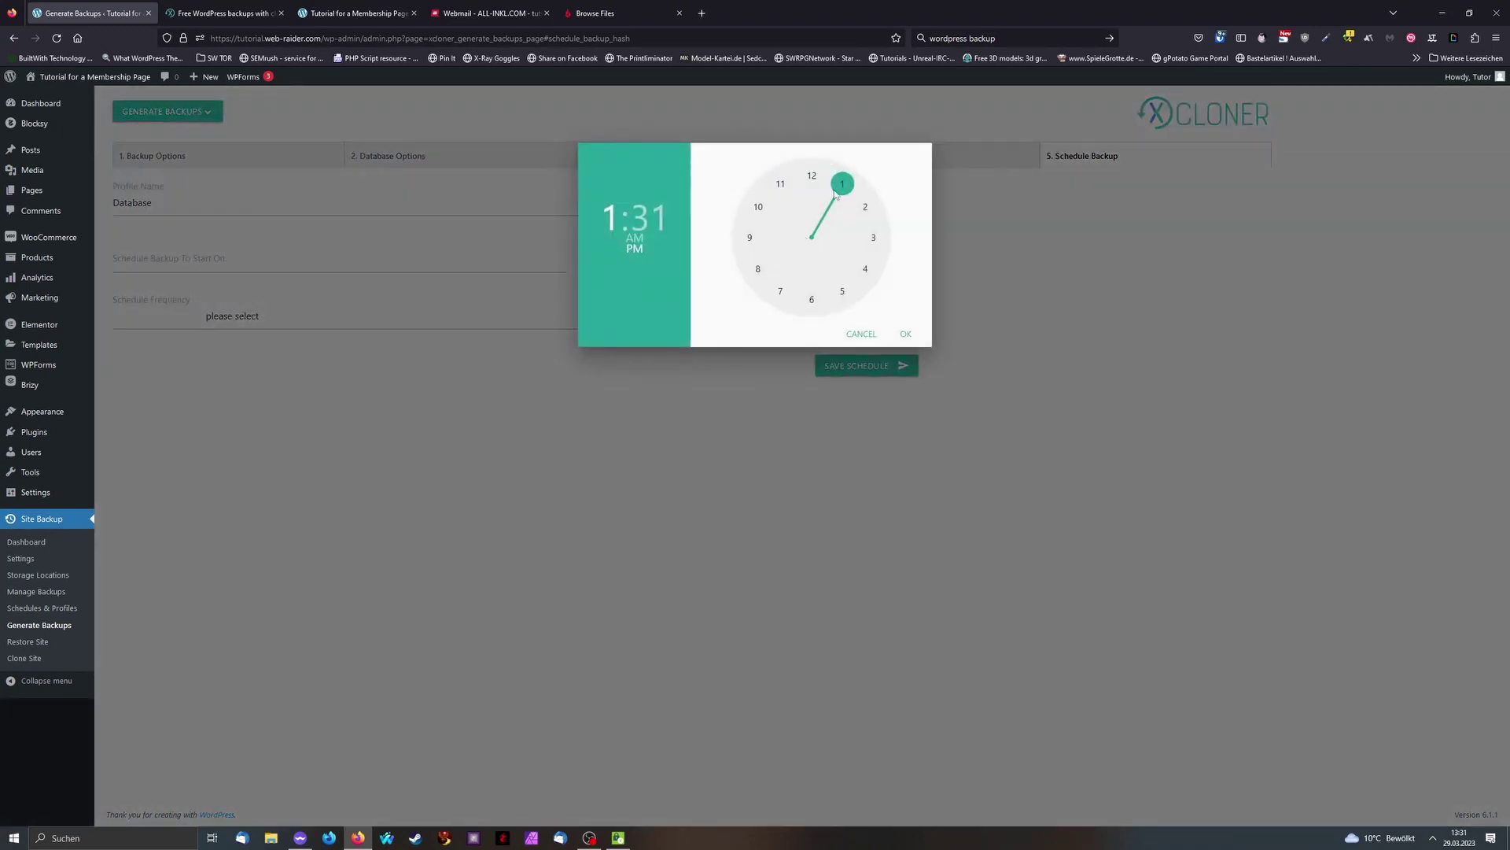
left_click_drag(841, 185, 818, 186)
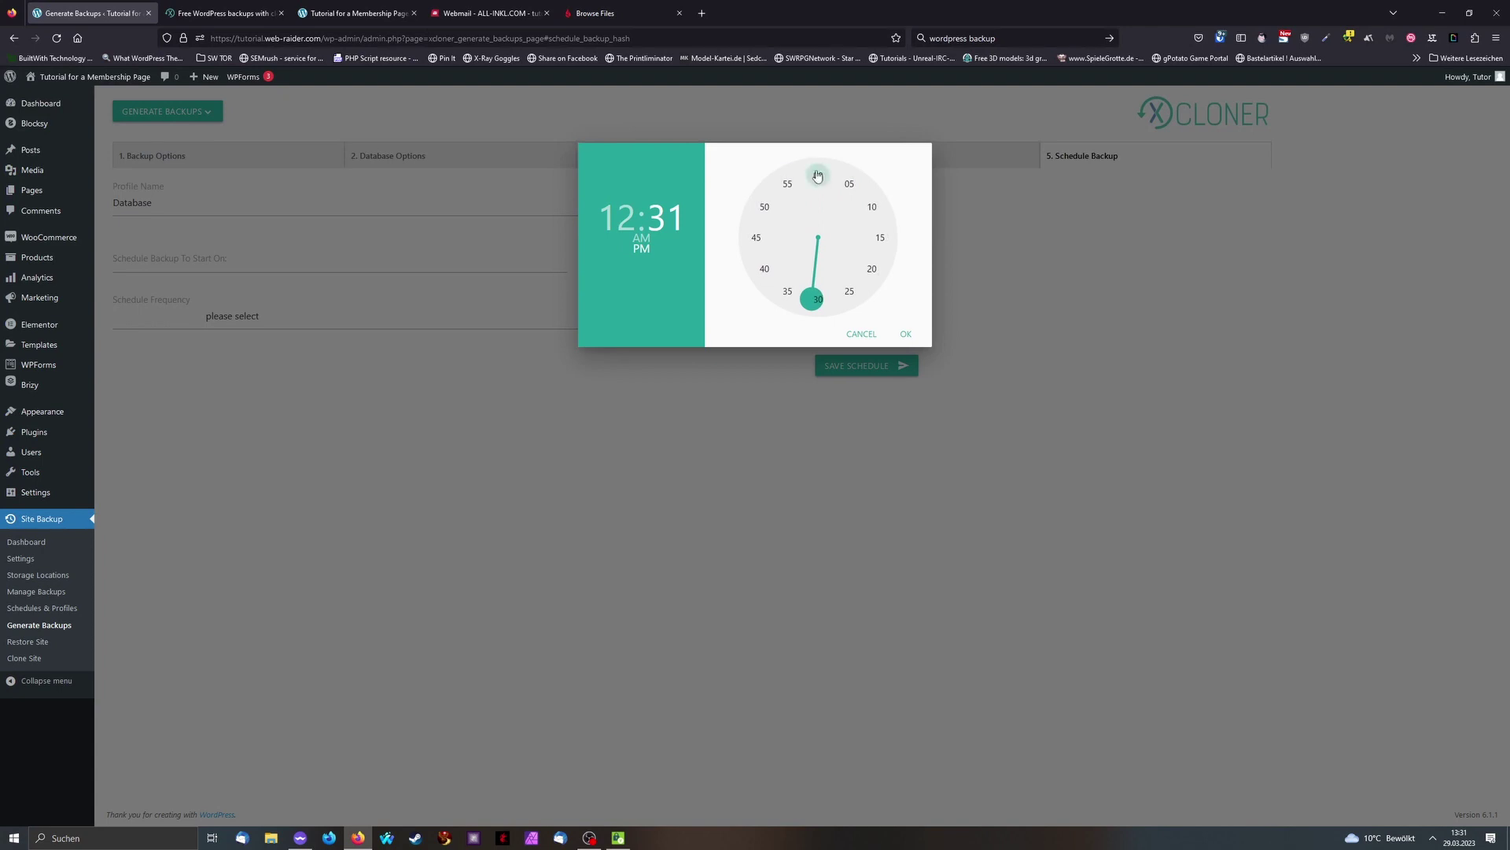
left_click(817, 174)
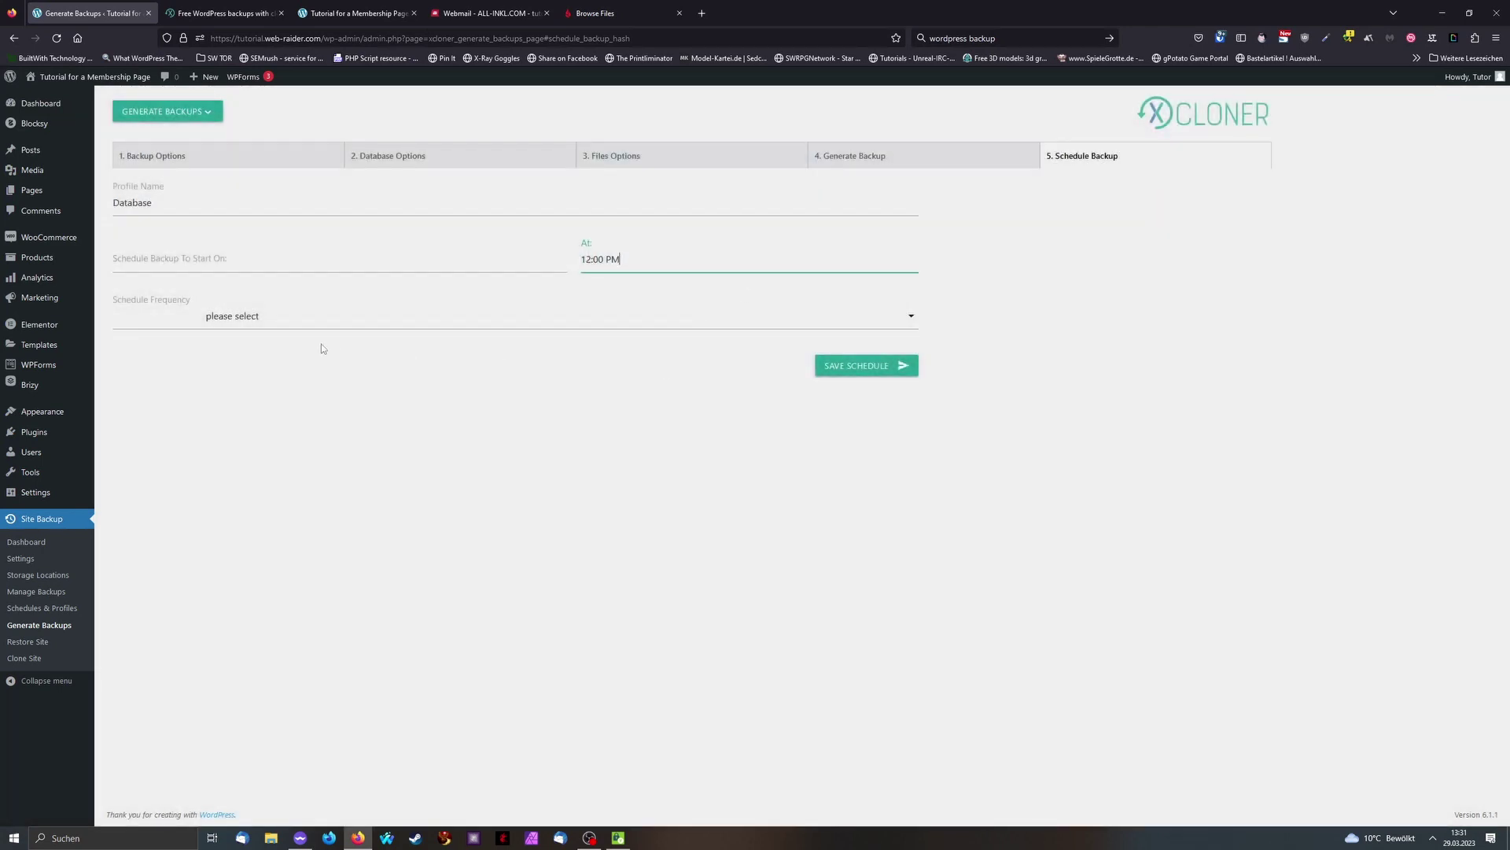
left_click(232, 323)
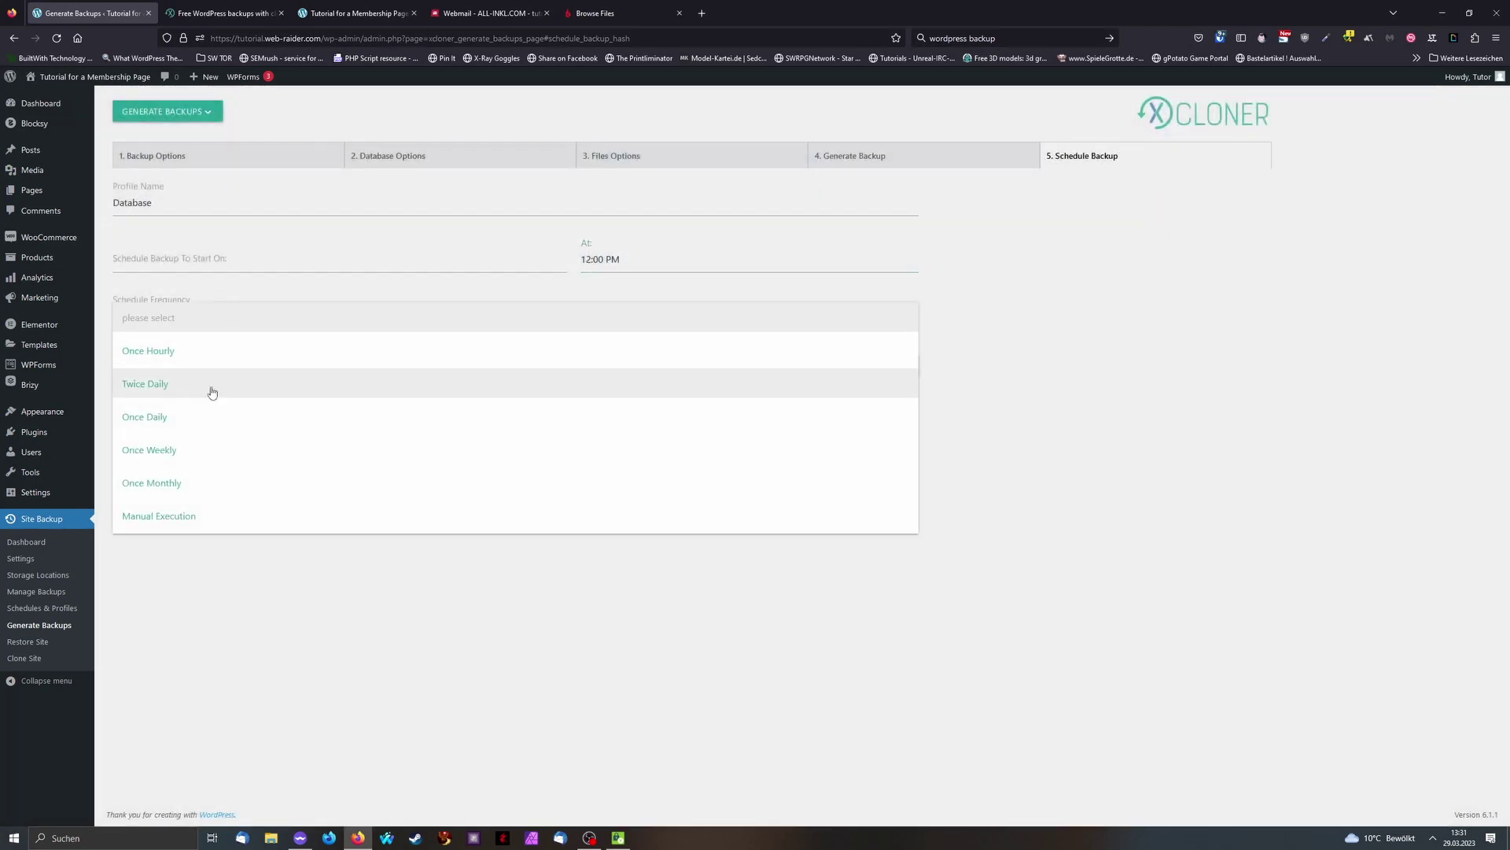
Set the schedule frequency to Once Hourly
left_click(201, 354)
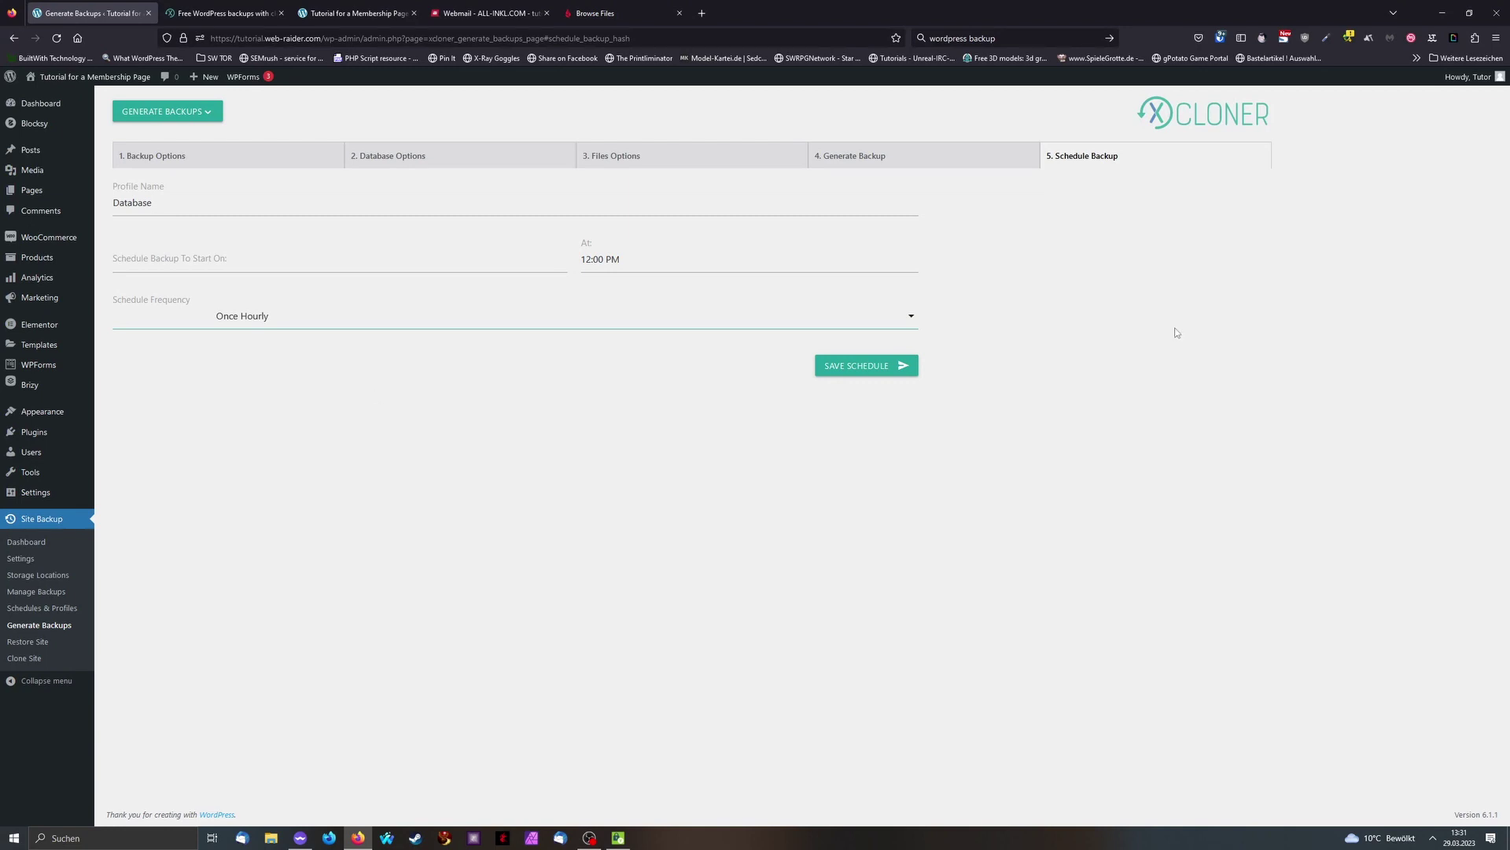
left_click(580, 329)
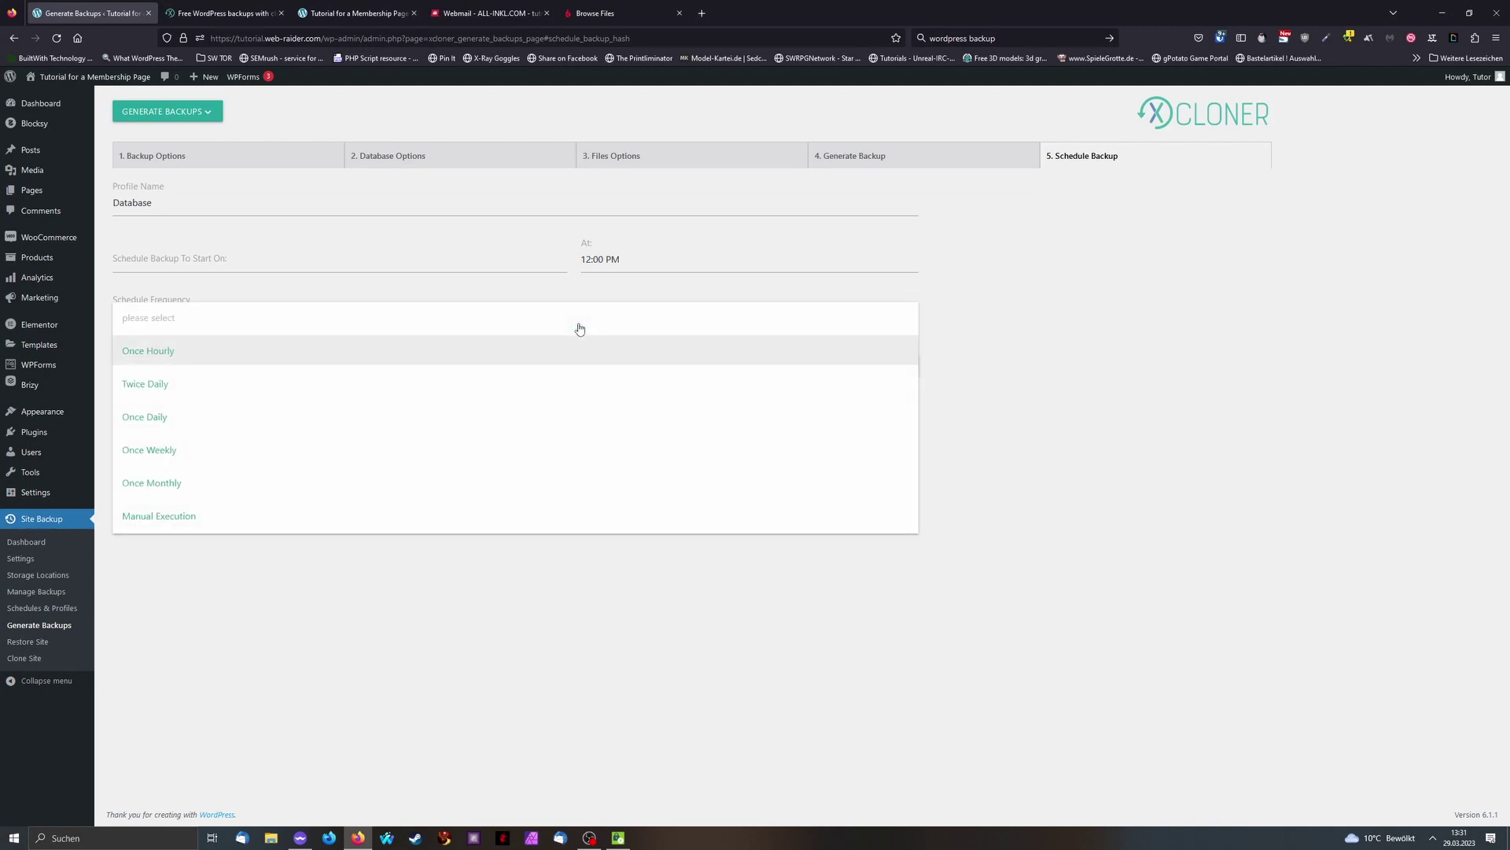
left_click(331, 517)
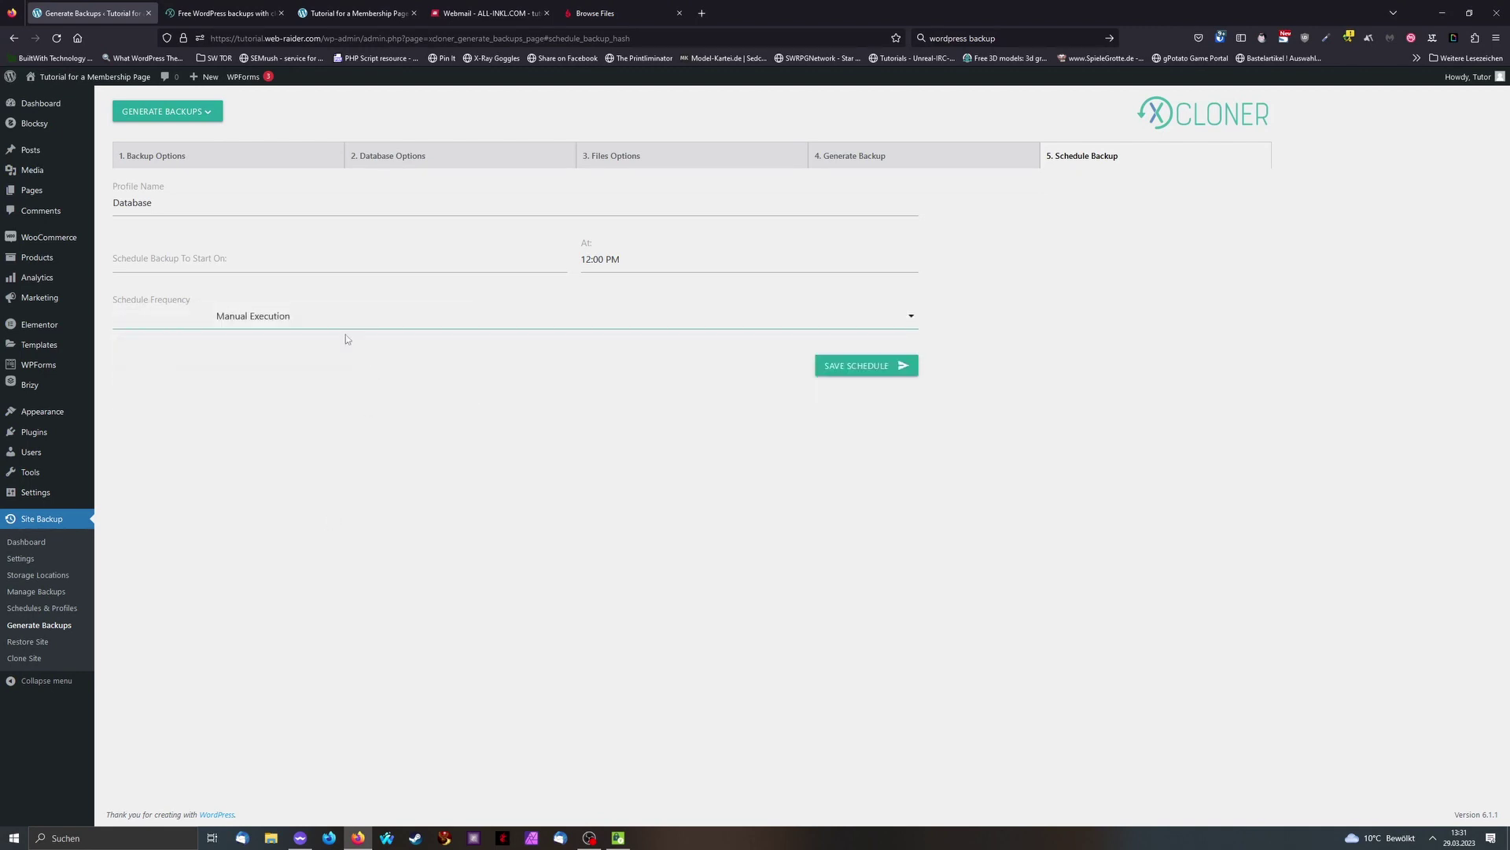
left_click(293, 319)
left_click(183, 341)
Rename the profile to 'Database hourly' and save the schedule
left_click(176, 206)
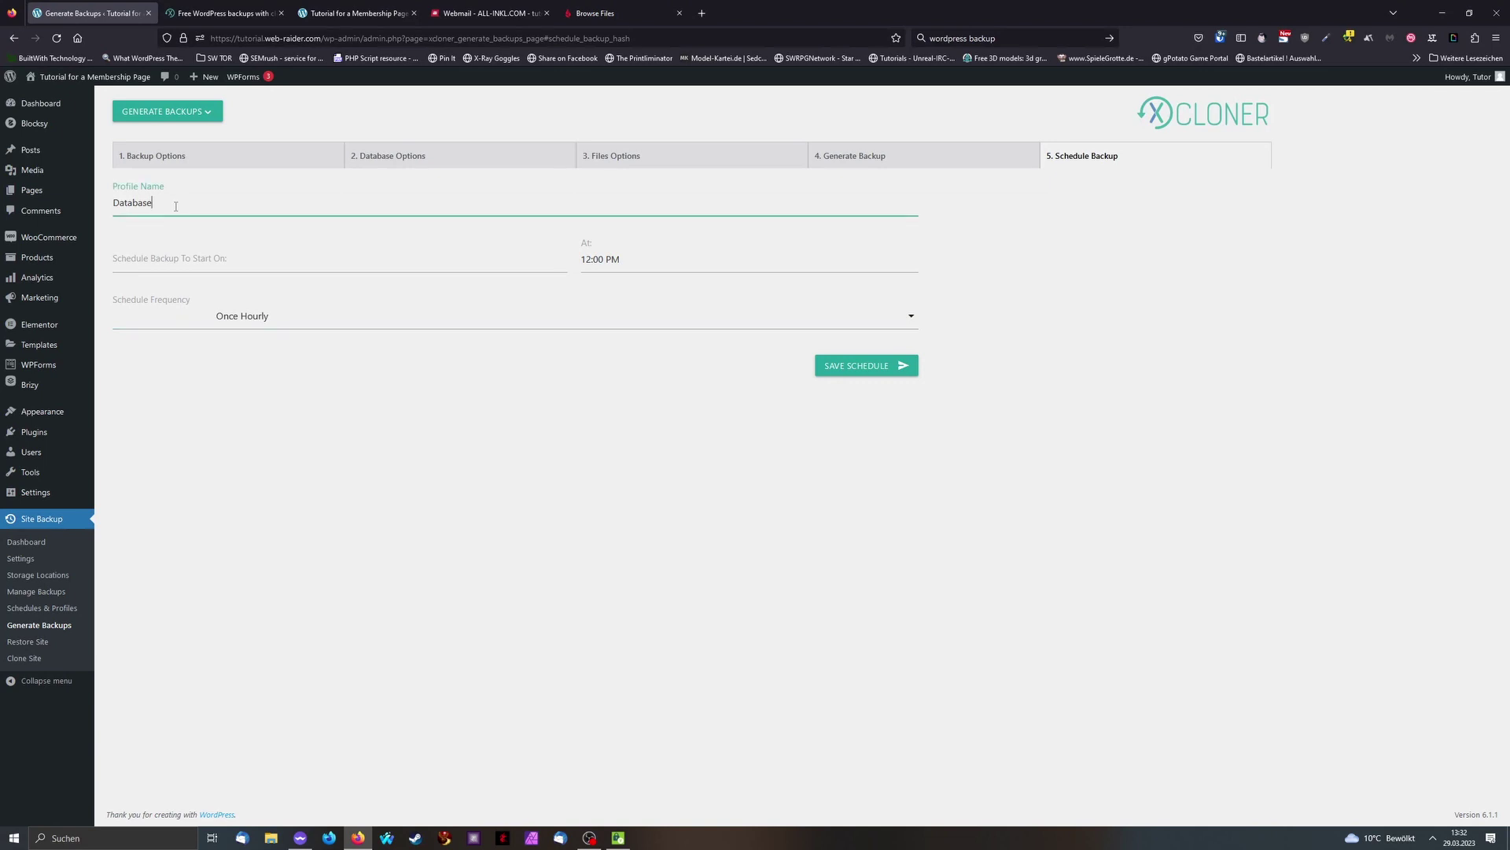
type("hourly")
left_click(883, 369)
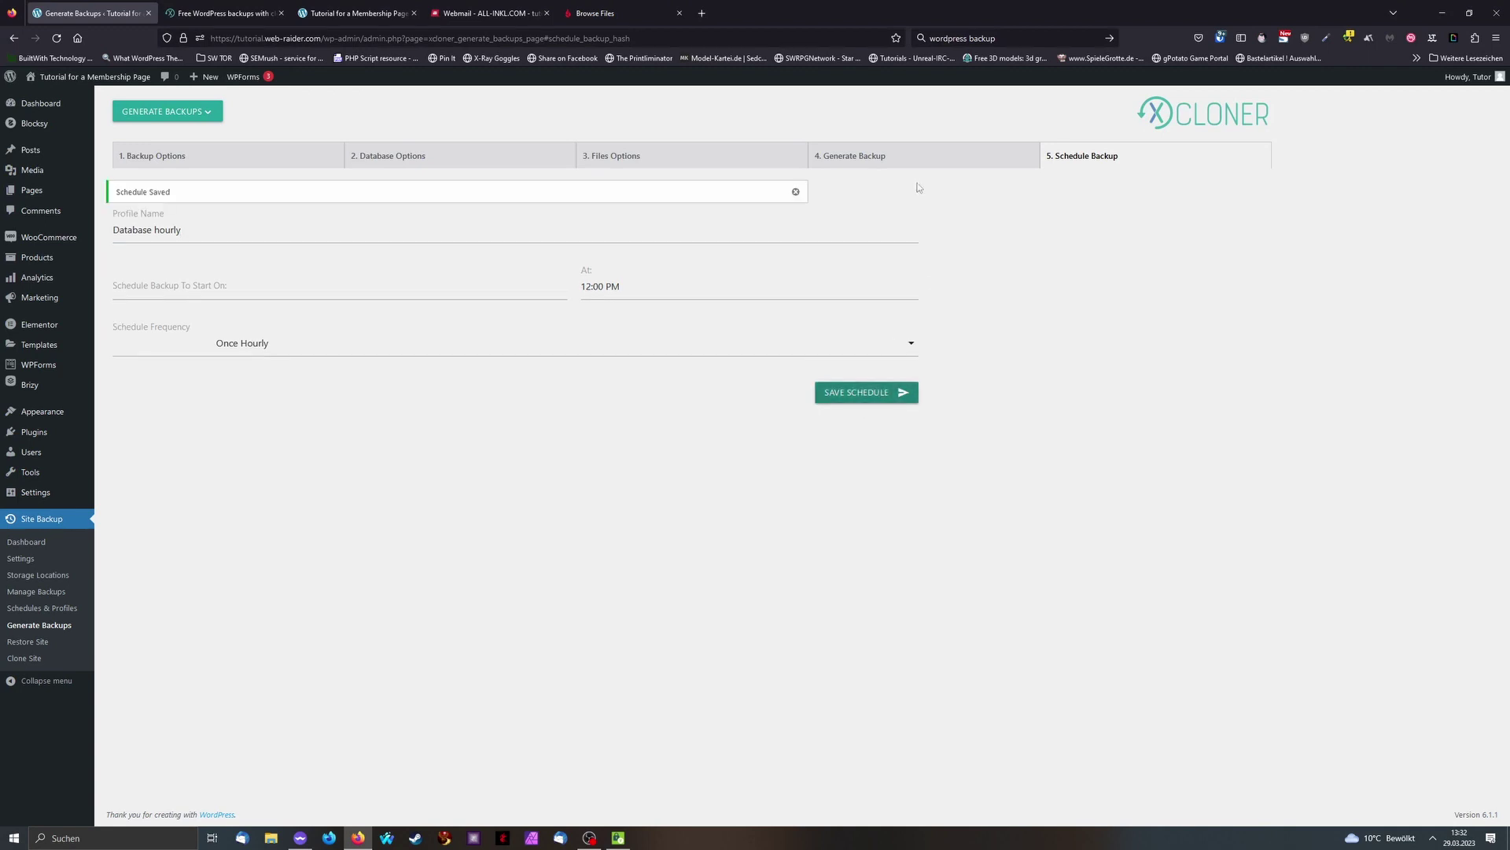
left_click(872, 161)
Run the database-only backup to Backup Done, then list the stored backups in Manage Backups
left_click(1181, 202)
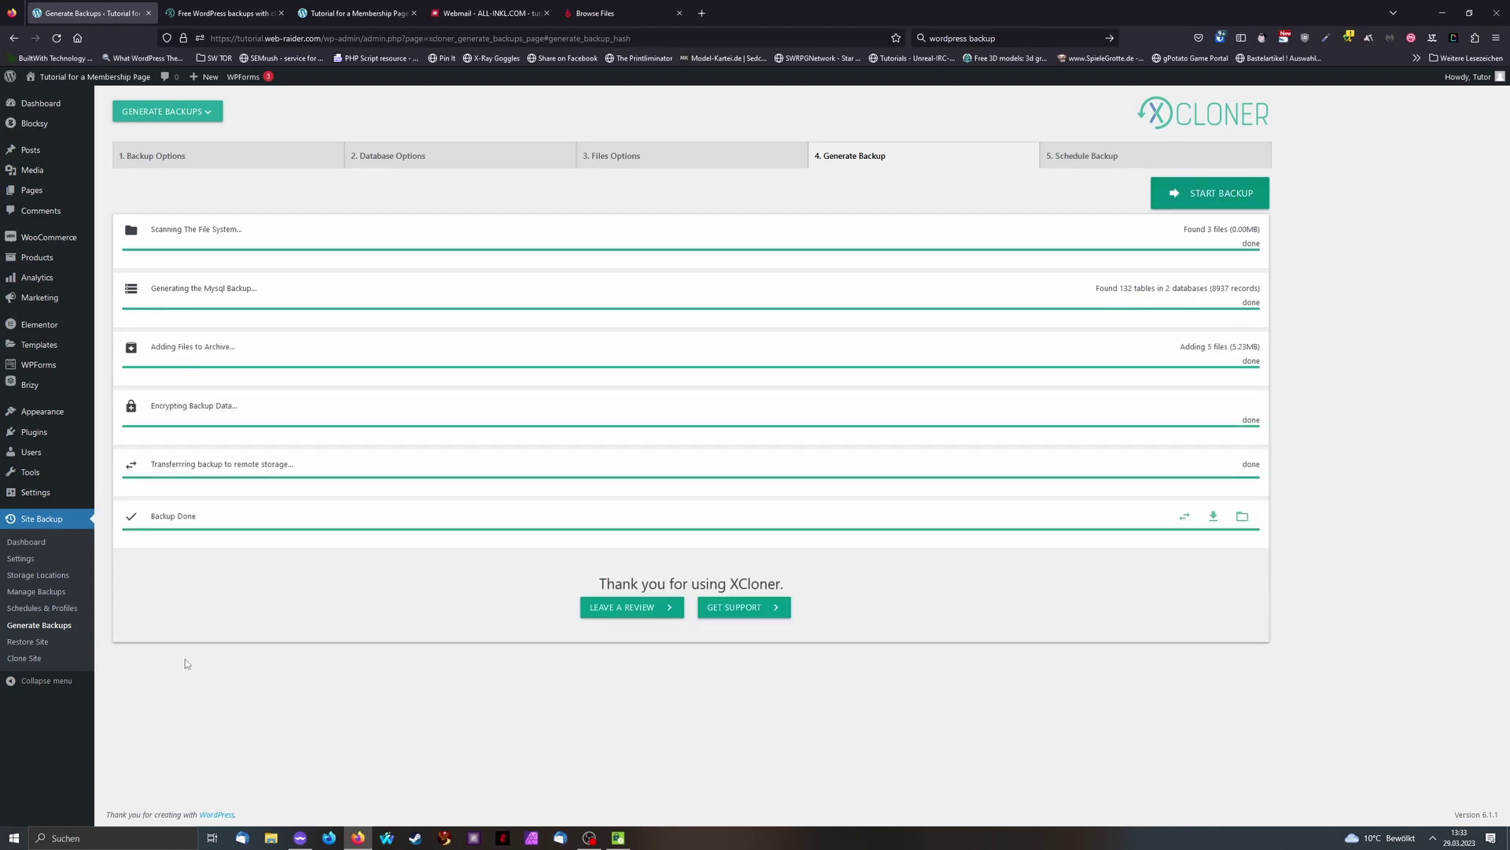
left_click(53, 593)
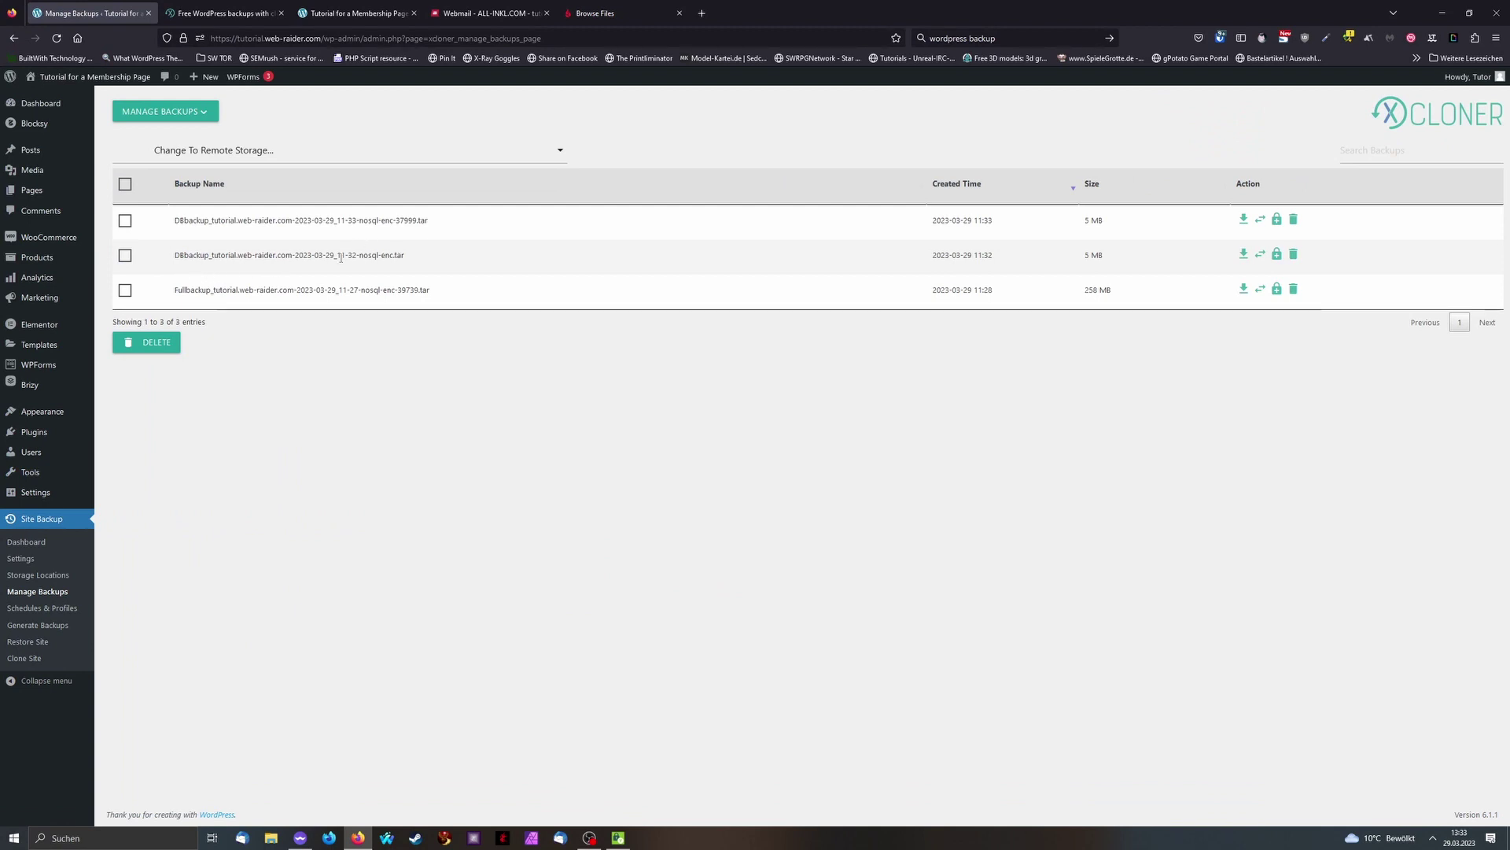
Show the backups stored on Backblaze, then switch to the Backblaze file browser
left_click(203, 151)
left_click(202, 191)
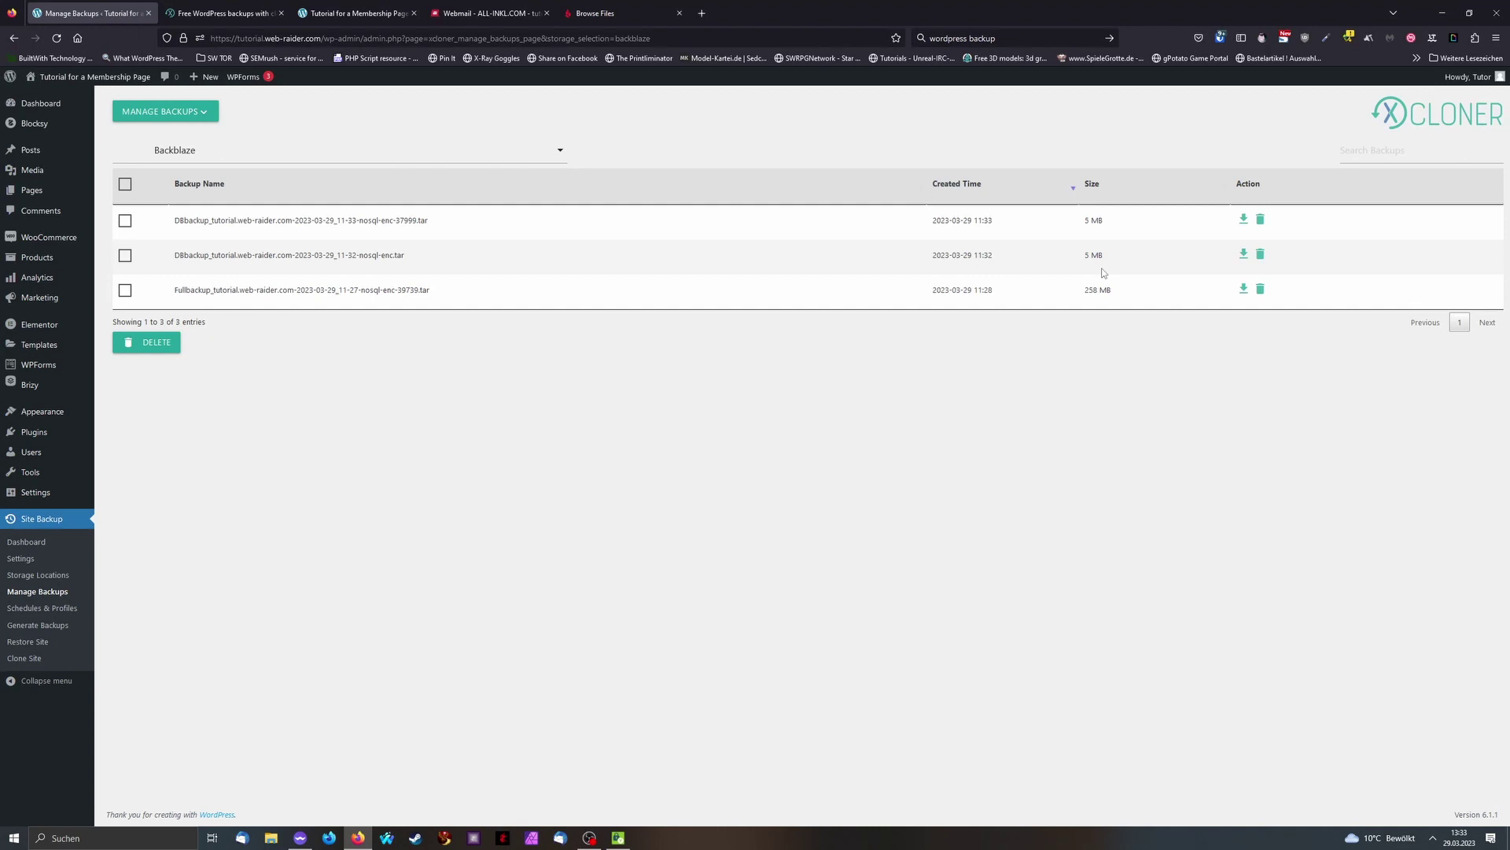
left_click(602, 13)
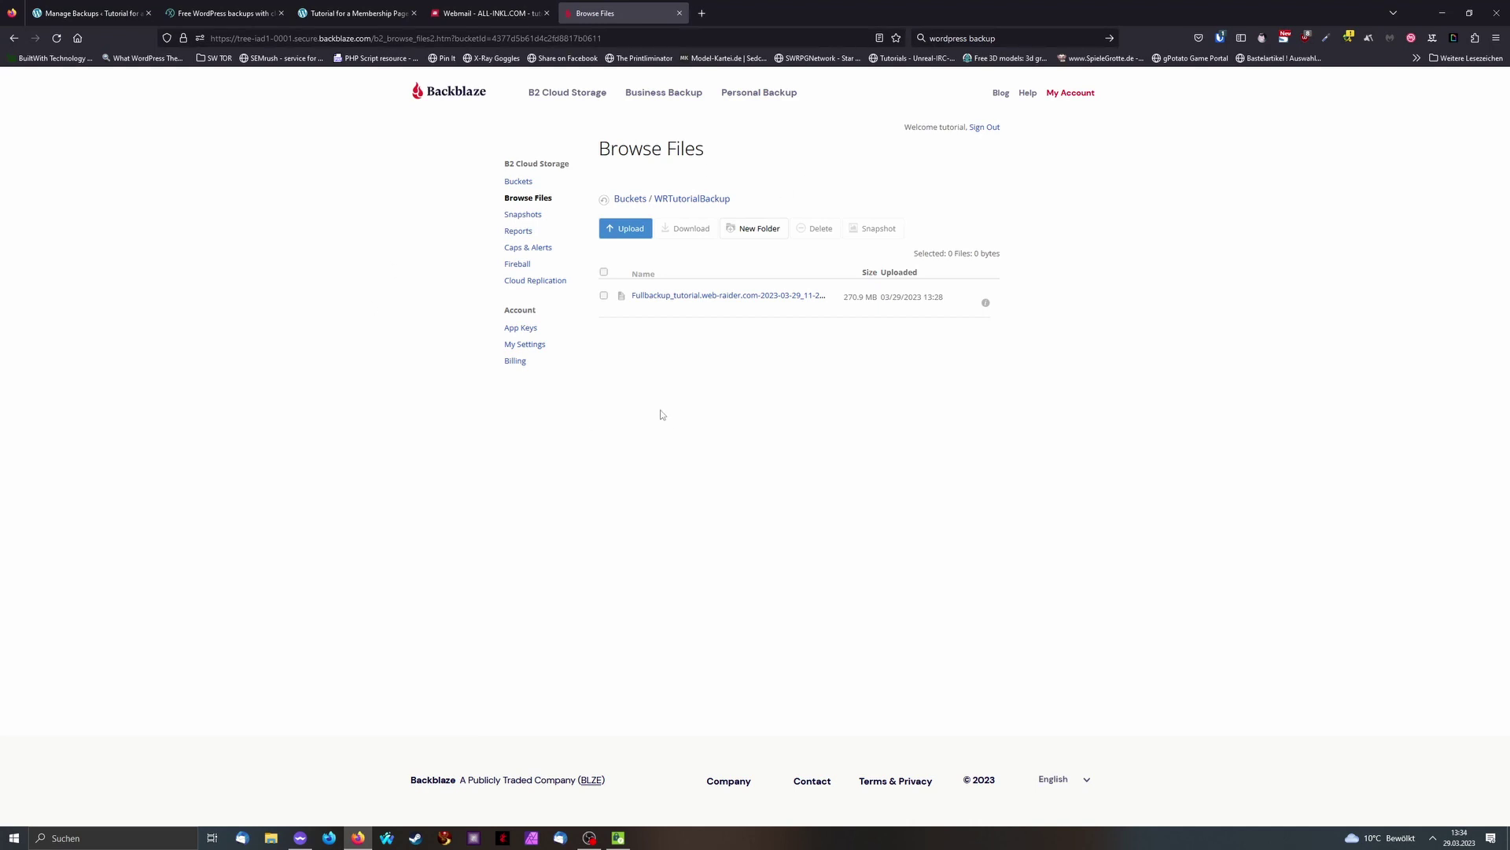
Switch the WRTutorialBackup bucket's lifecycle rule to 'Keep prior versions for this number of days'
left_click(522, 181)
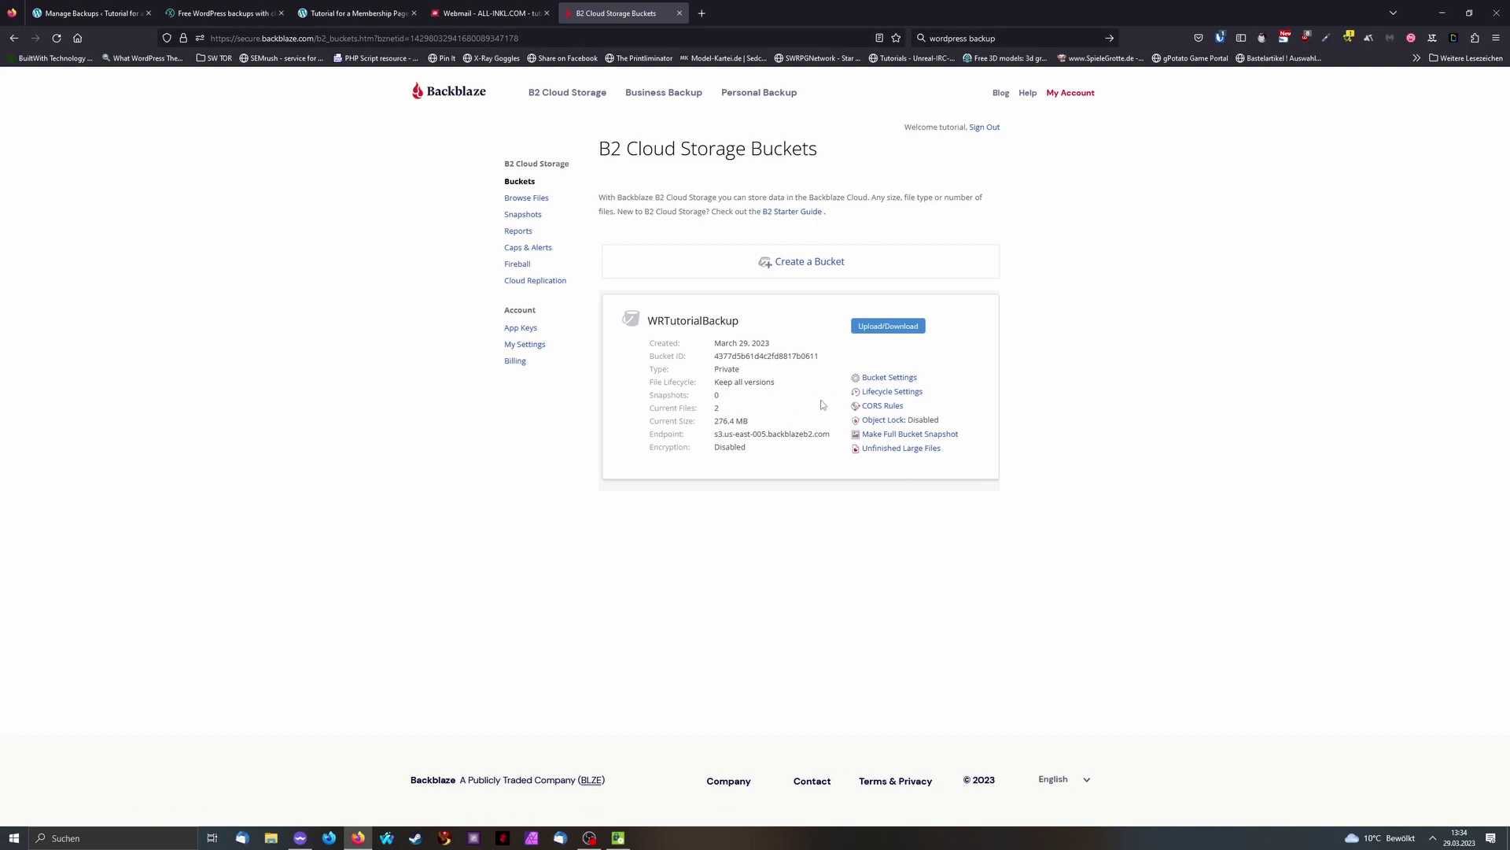
left_click(895, 392)
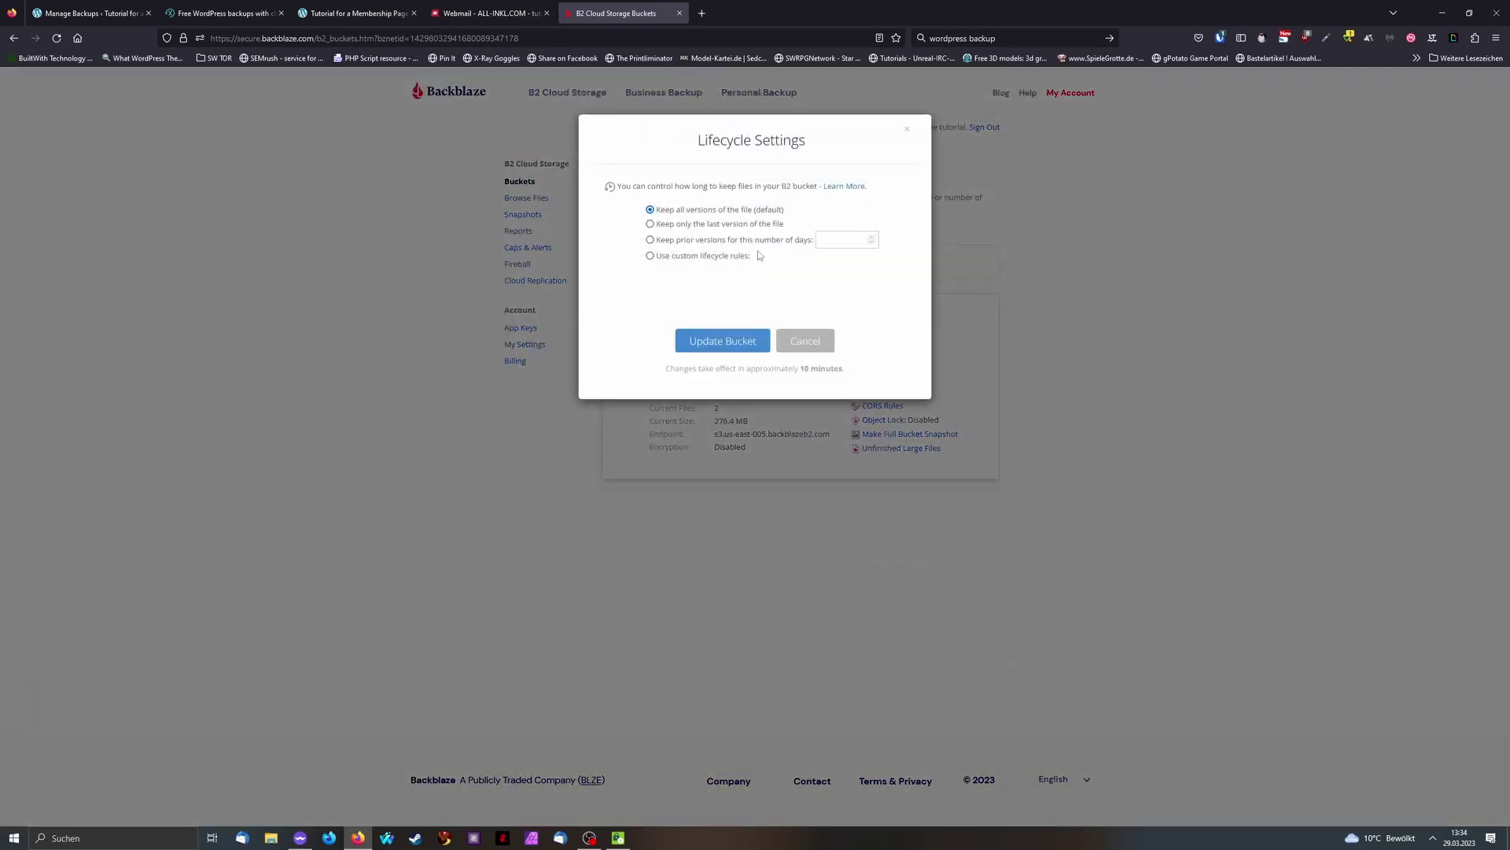
left_click(659, 241)
left_click(701, 343)
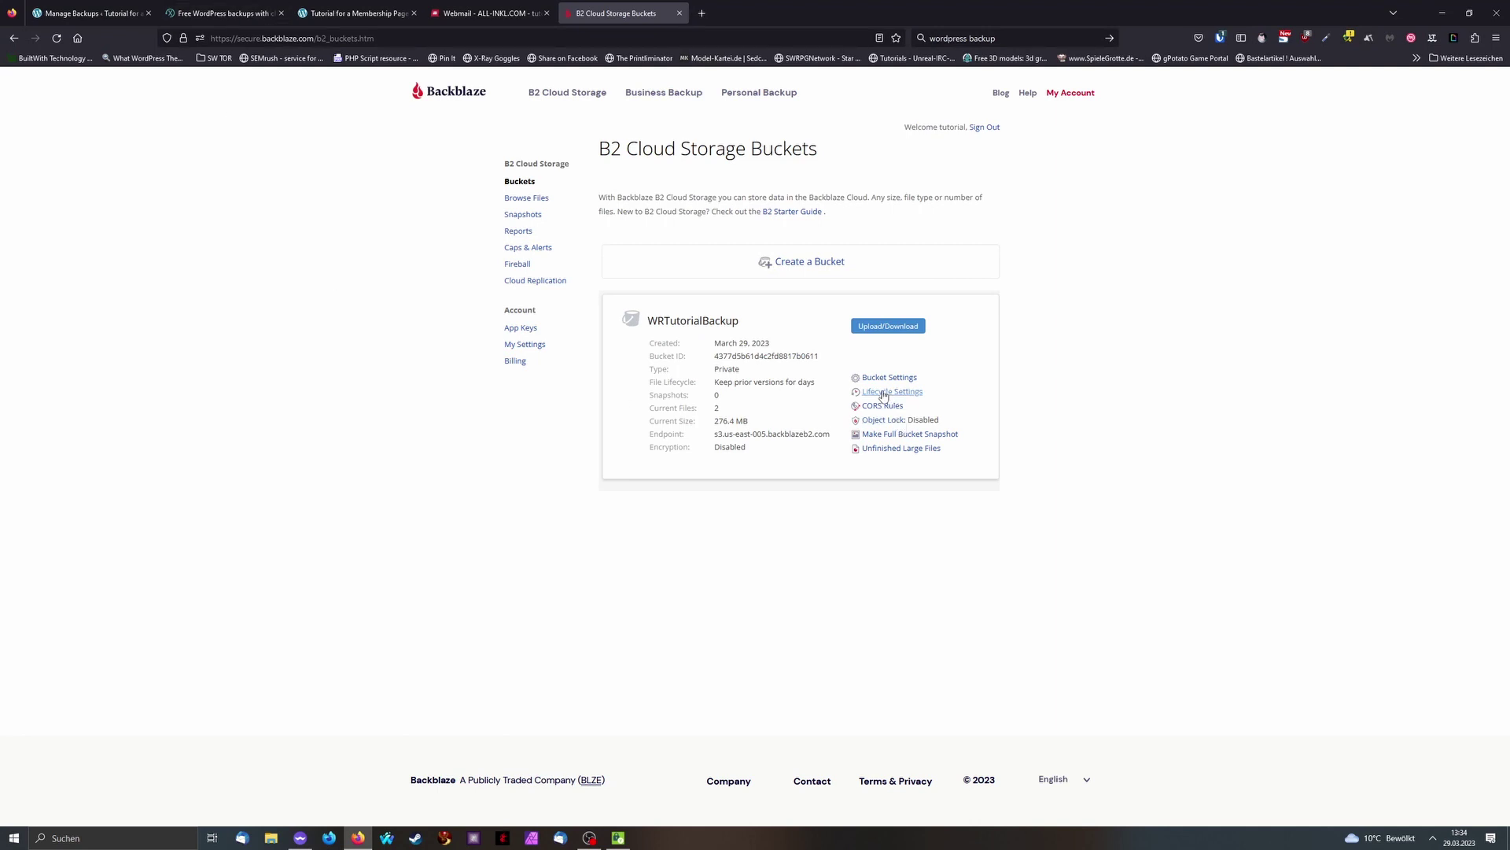
left_click(875, 392)
Set the prior-version retention to 14 days, update the bucket, and go back to XCloner's Manage Backups
double_click(836, 240)
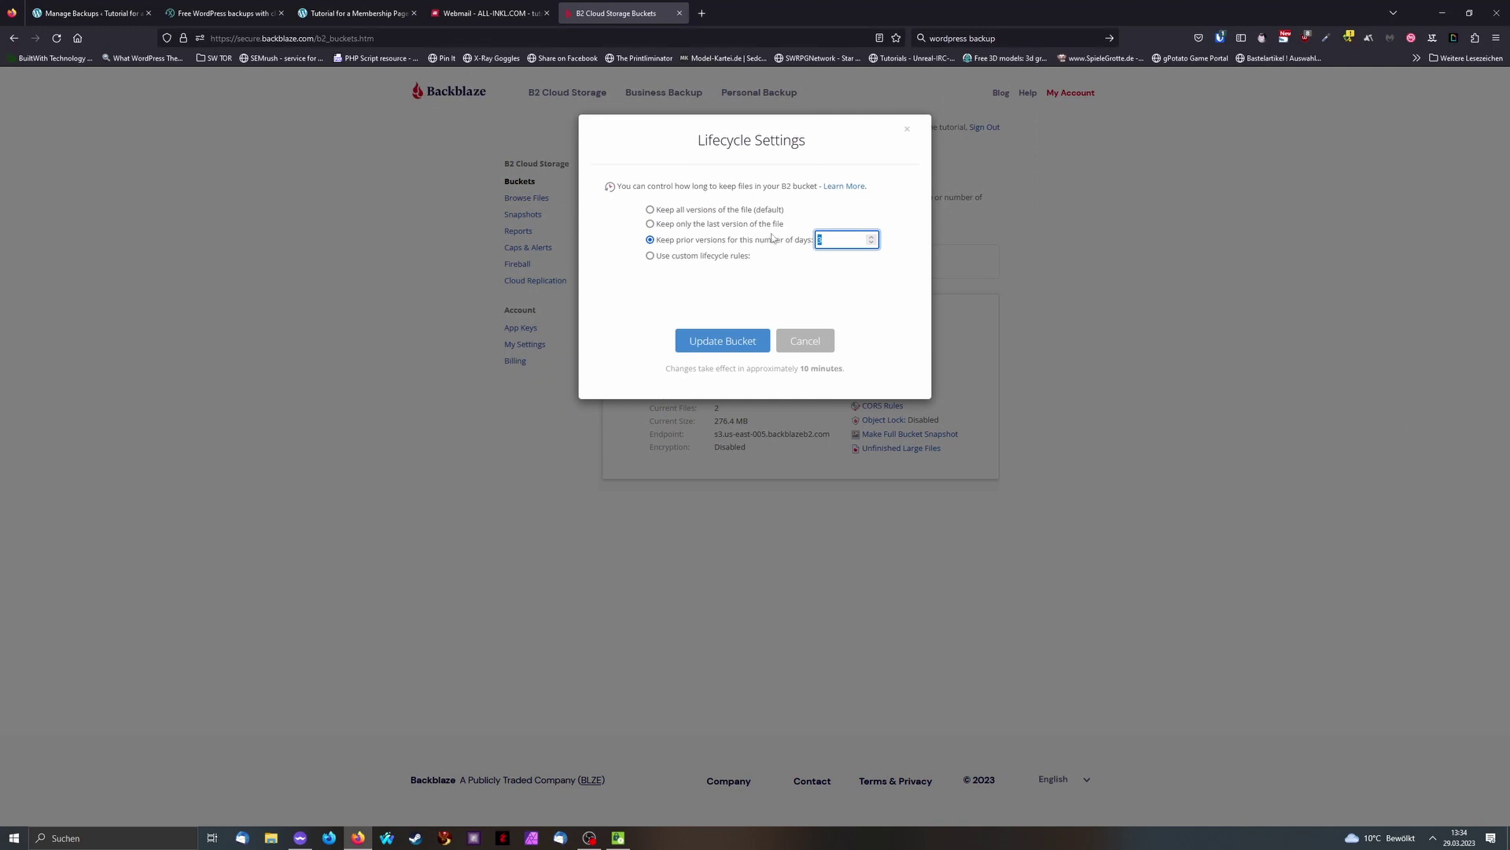
type("14")
left_click(730, 340)
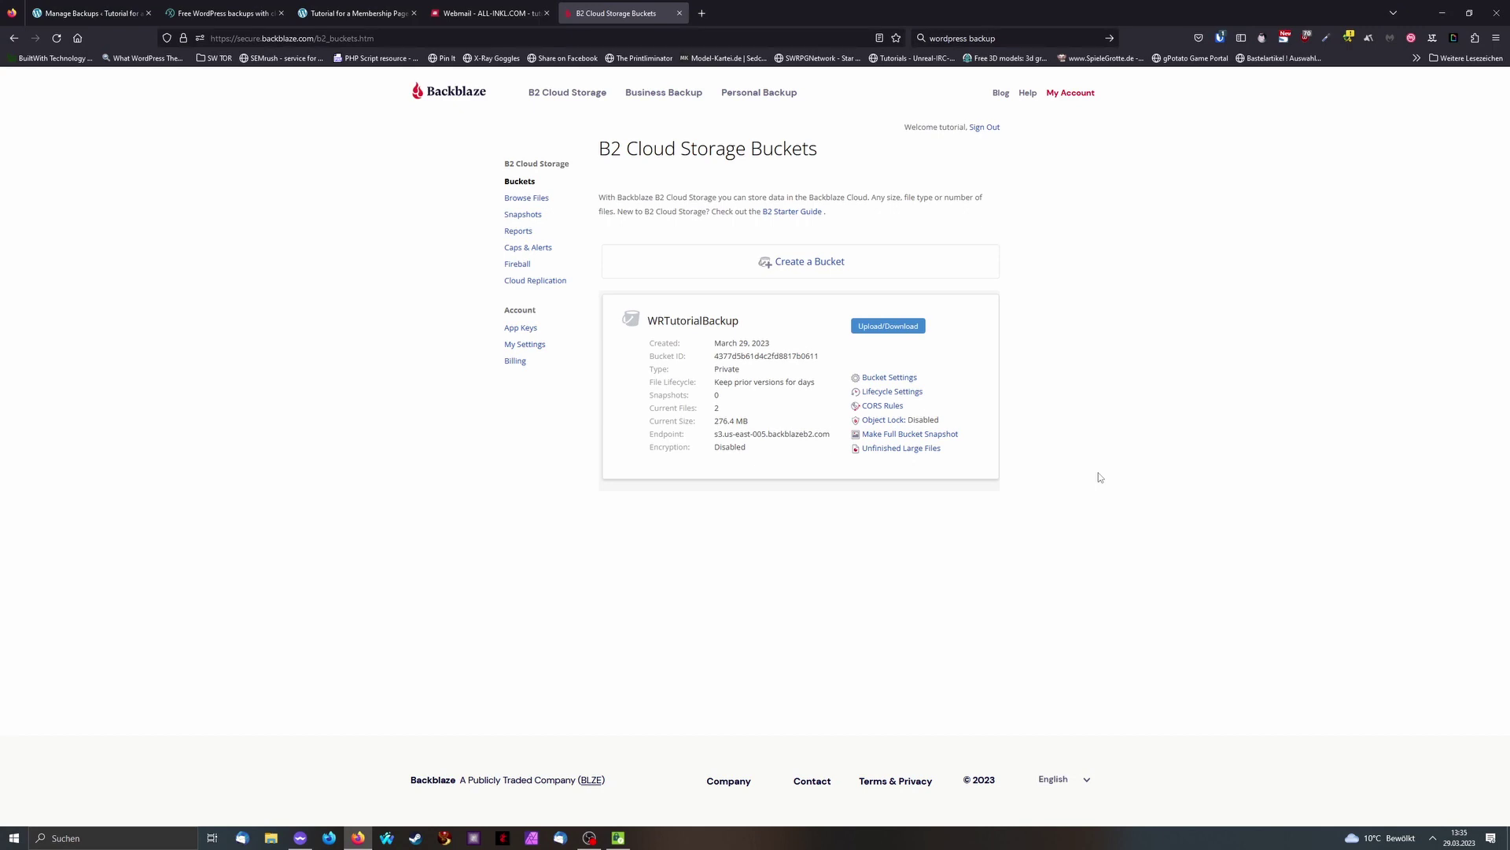
left_click(86, 13)
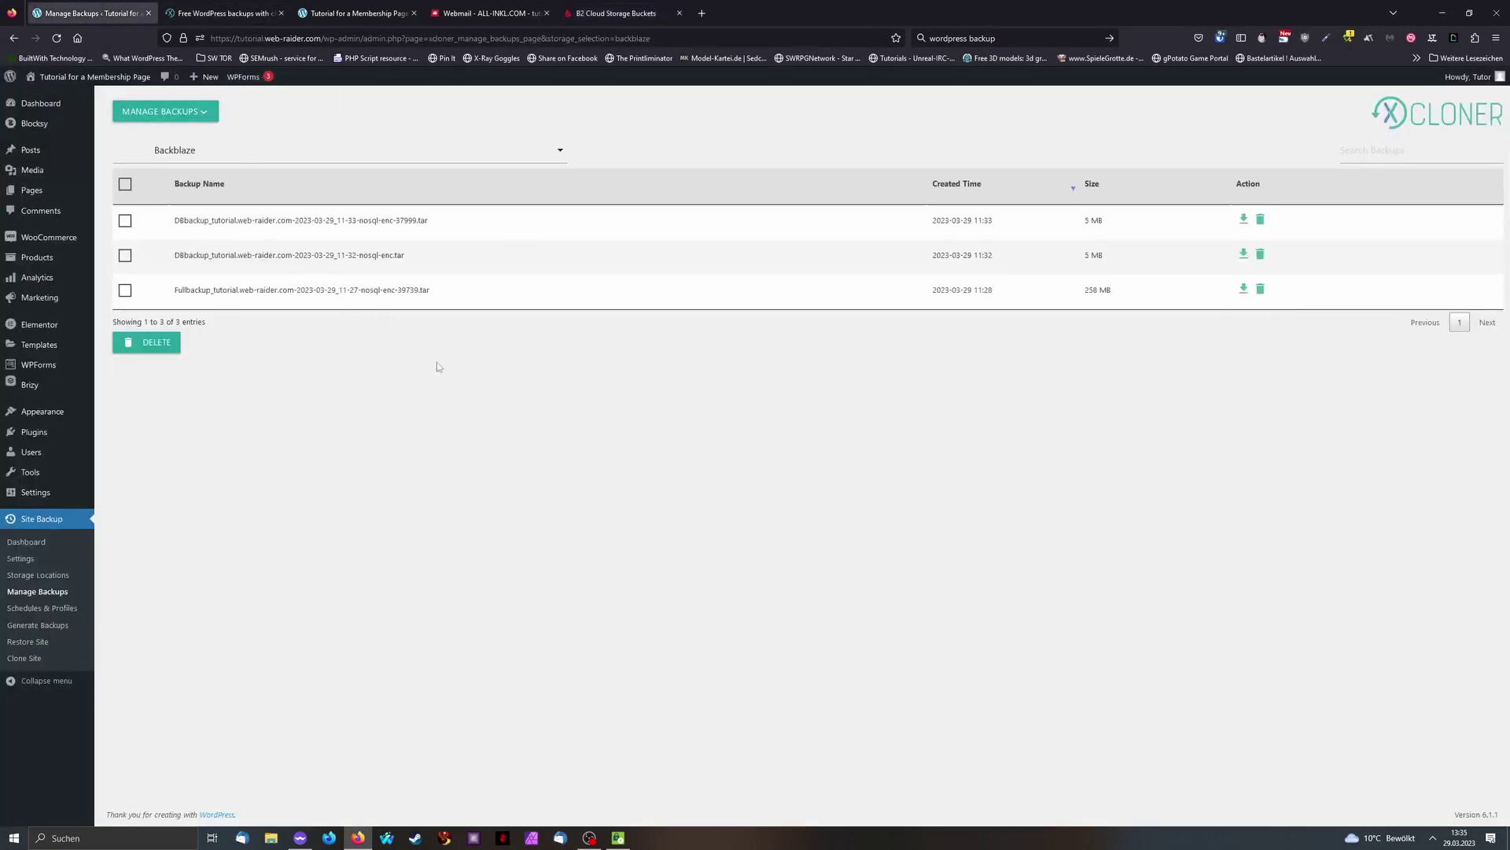